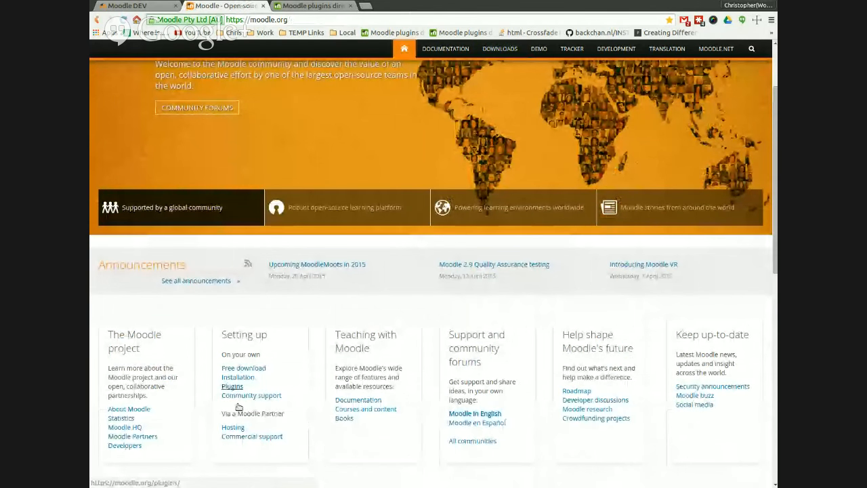
scroll(238, 405, "down", 2)
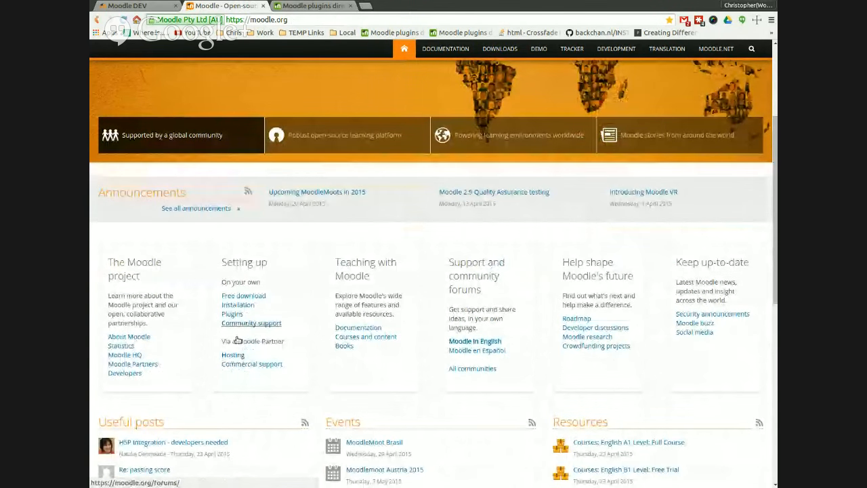
Step: Open the Moodle plugins directory and search it for socialwall
left_click(232, 313)
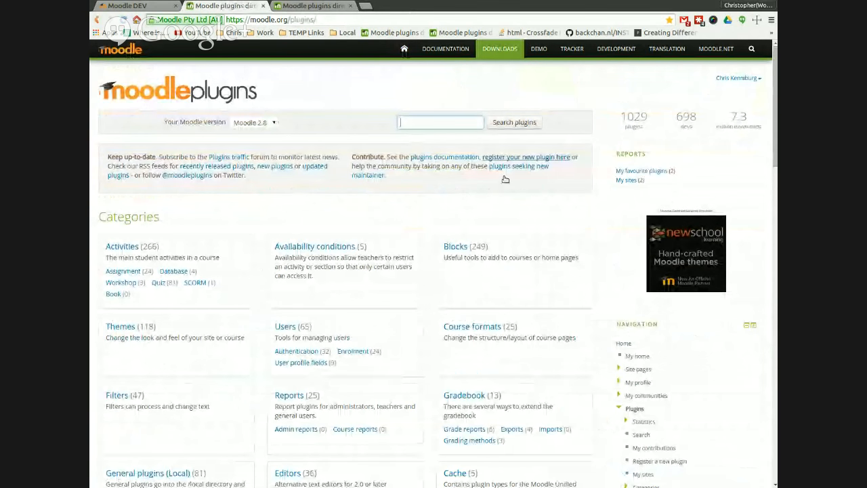
type("socialwall")
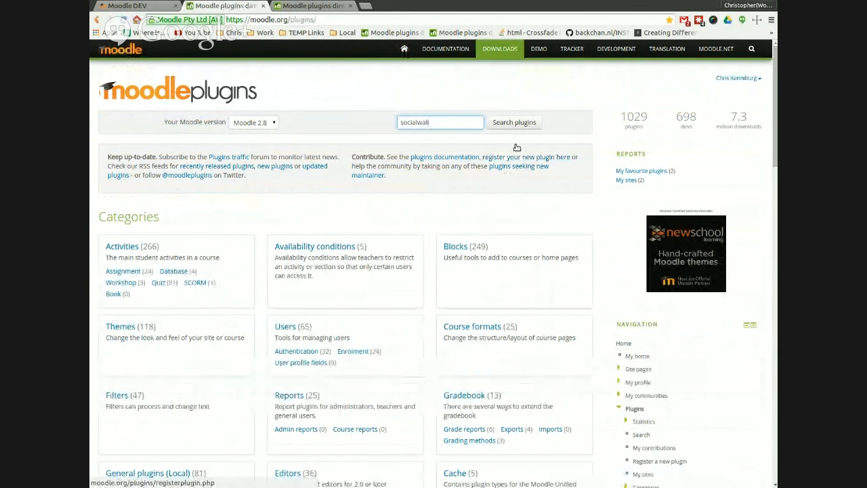
left_click(512, 123)
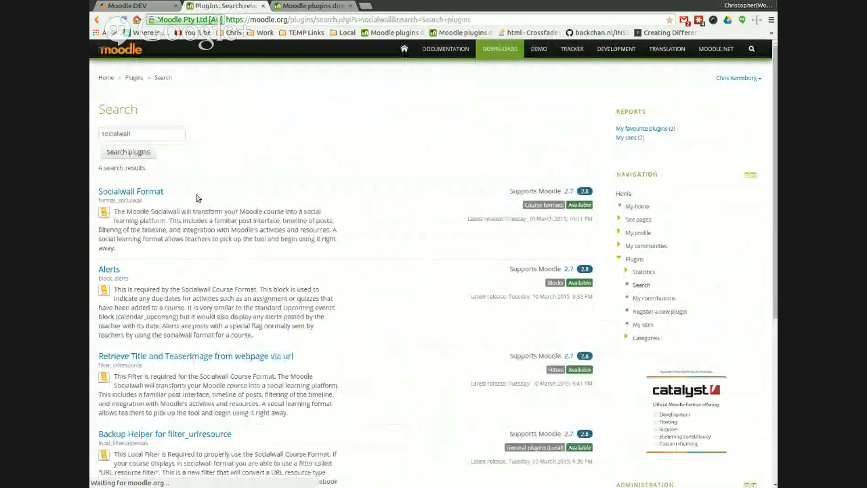
Step: Open the Socialwall Format plugin page from the search results and read its description
scroll(197, 198, "down", 2)
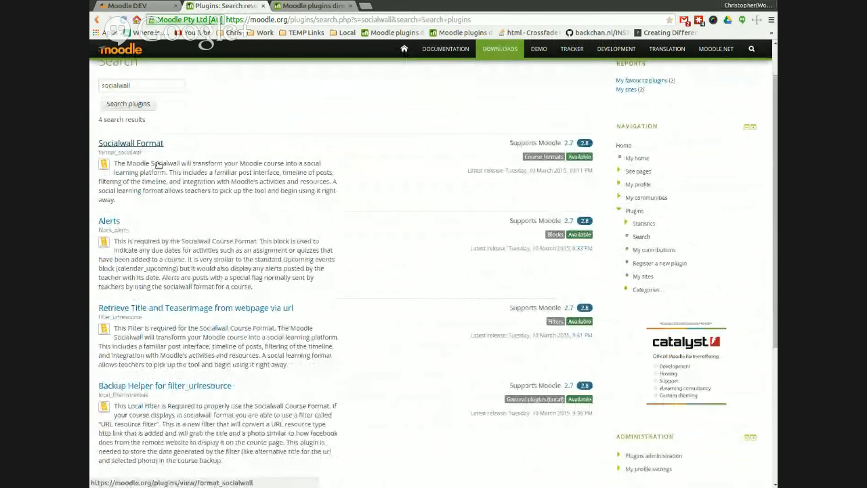
scroll(239, 269, "down", 2)
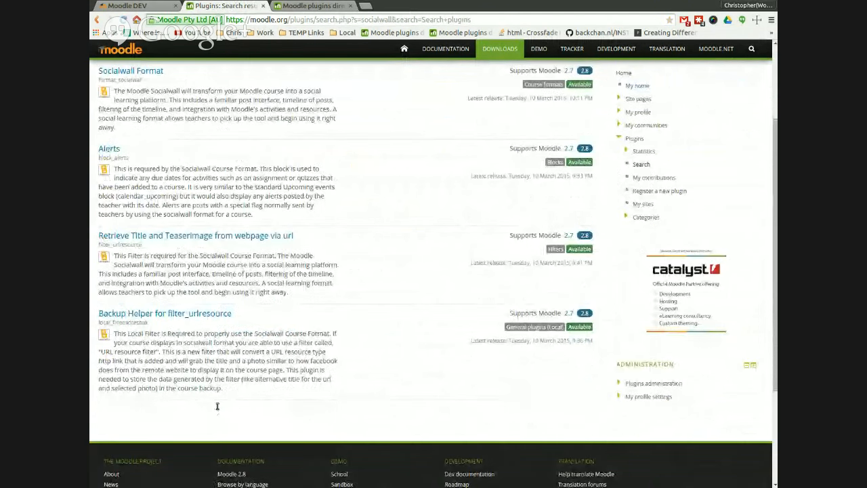
scroll(217, 396, "up", 2)
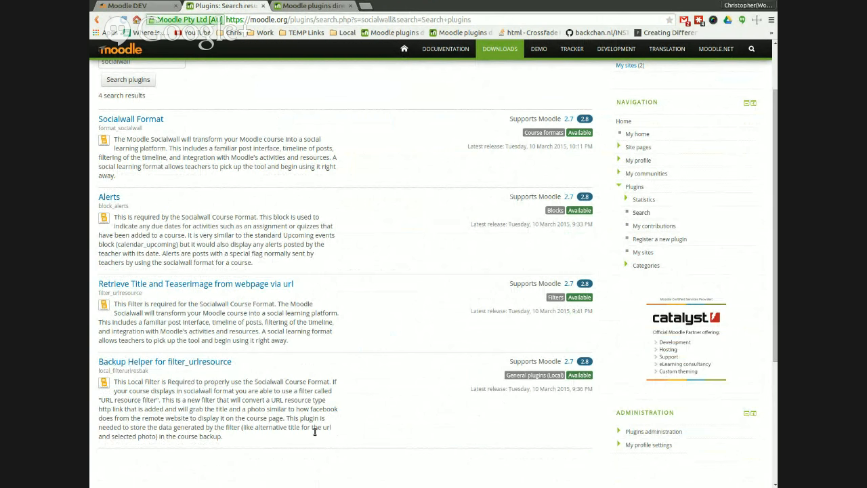
scroll(317, 431, "up", 2)
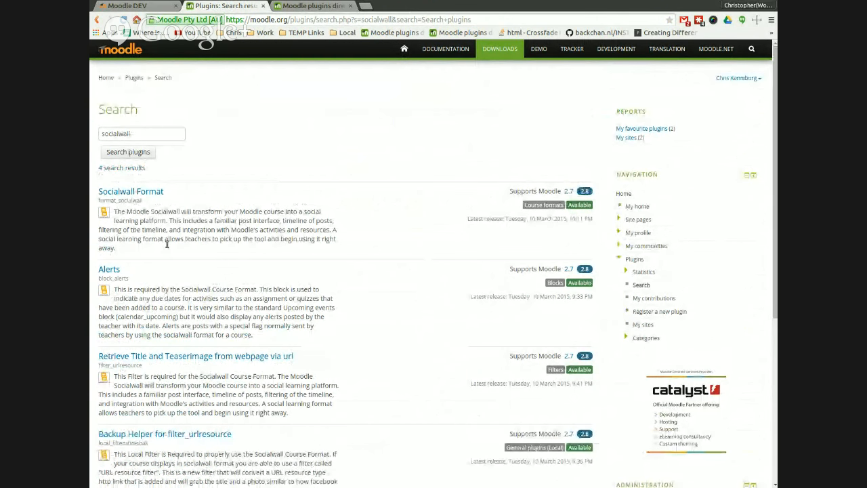
left_click(121, 196)
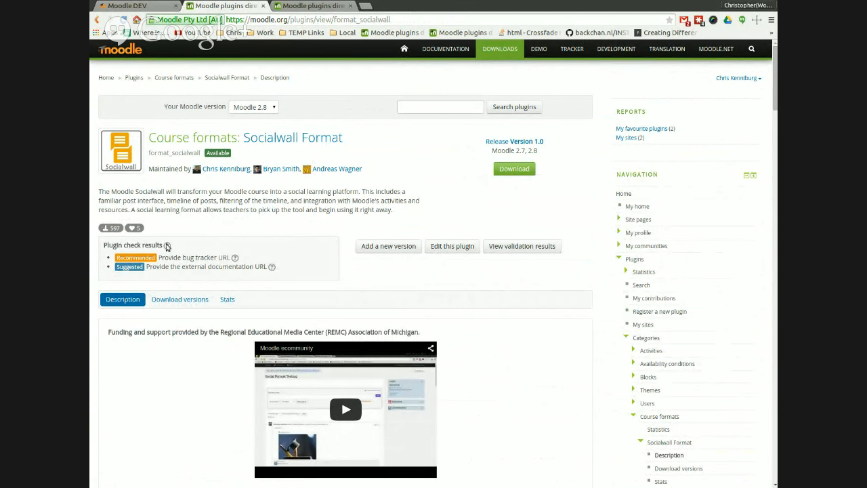
scroll(507, 374, "down", 5)
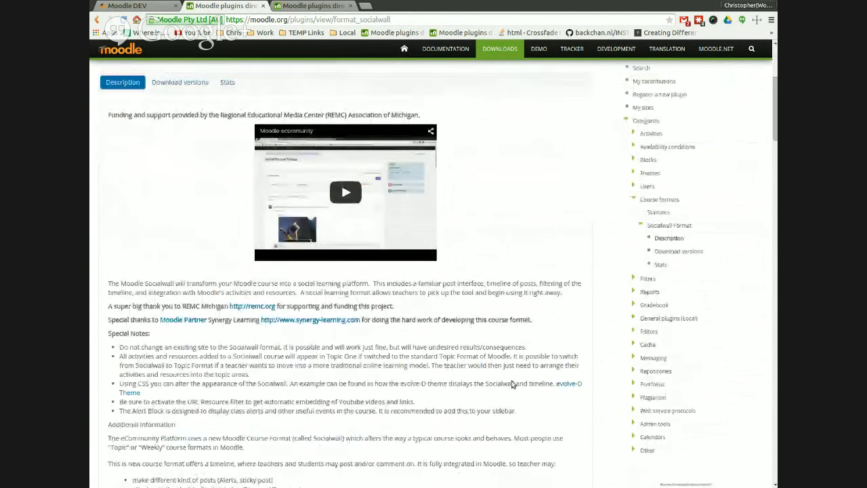
Step: Switch to the local Moodle DEV site, log in as administrator, and open the Install plugins page
left_click(129, 6)
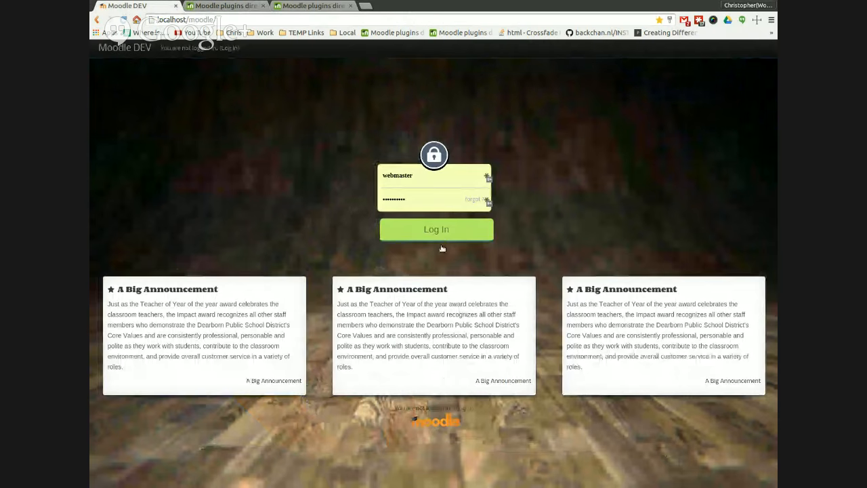
left_click(442, 244)
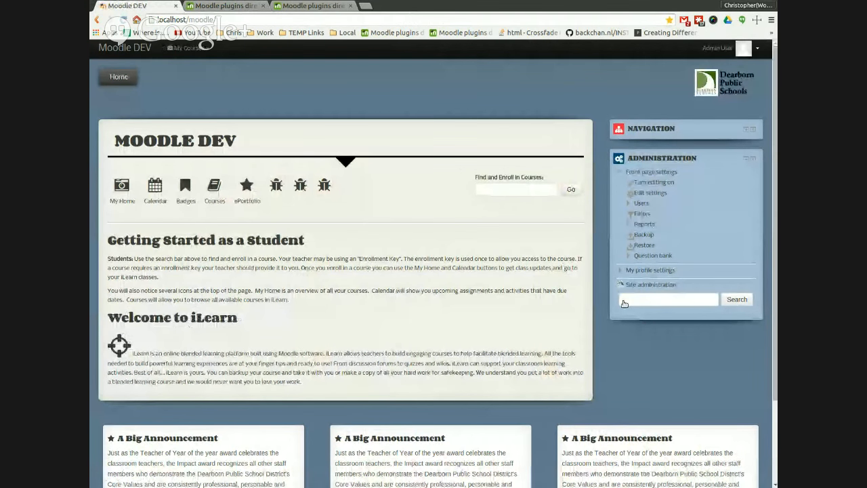
scroll(609, 177, "down", 4)
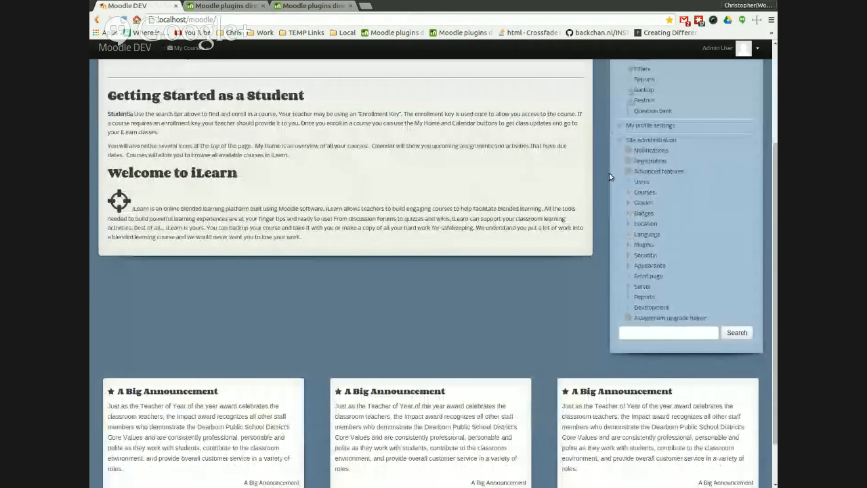
scroll(641, 245, "down", 2)
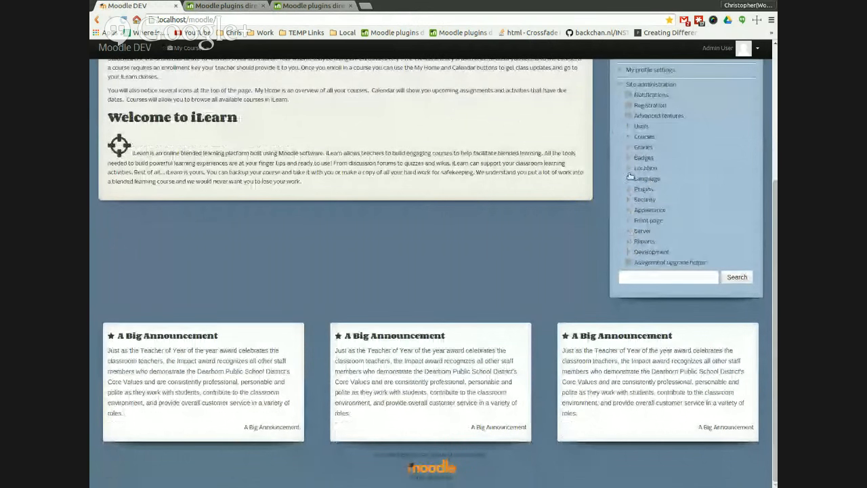
left_click(645, 189)
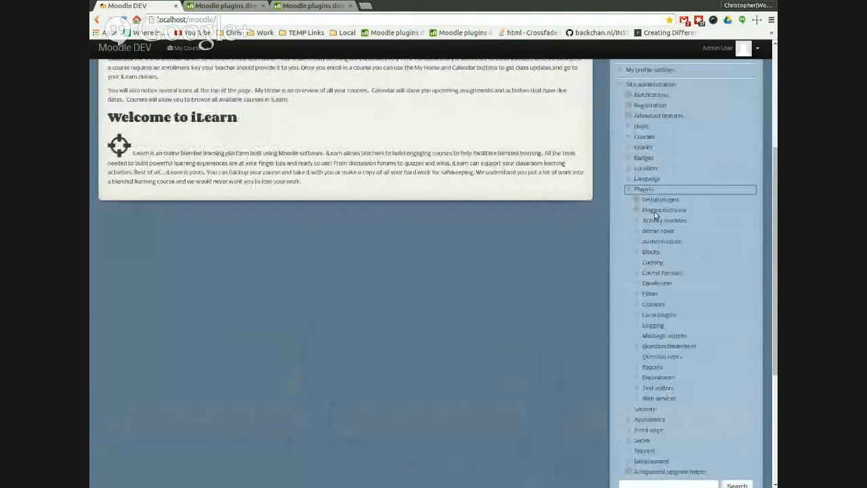
left_click(668, 200)
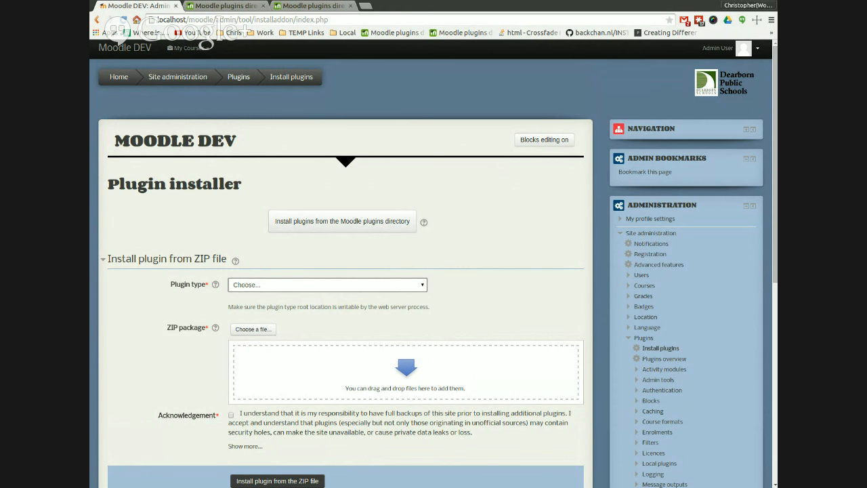
Step: Upload format_socialwall_moodle28_2015030200.zip as a Course format (format) plugin with the acknowledgement accepted and start the installation
left_click(291, 401)
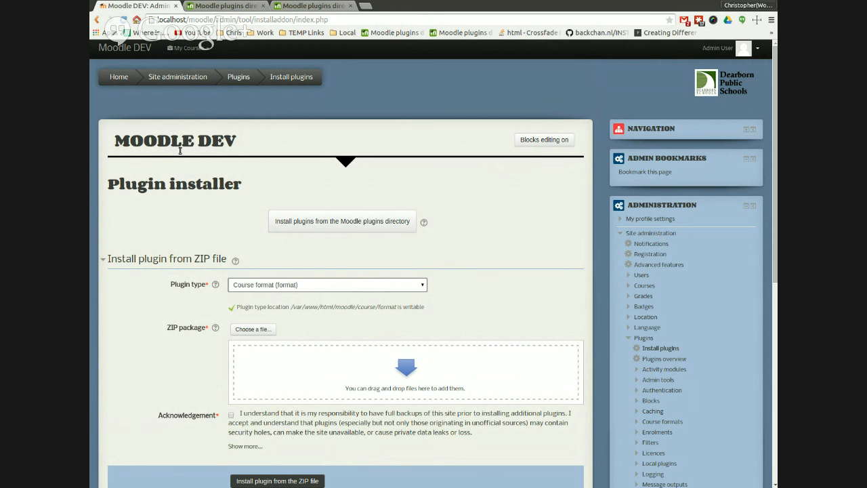
left_click(253, 329)
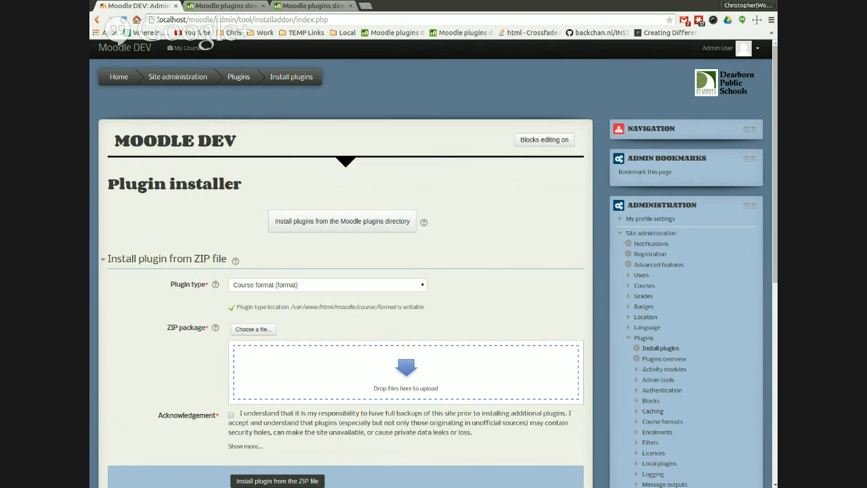
left_click_drag(433, 377, 441, 382)
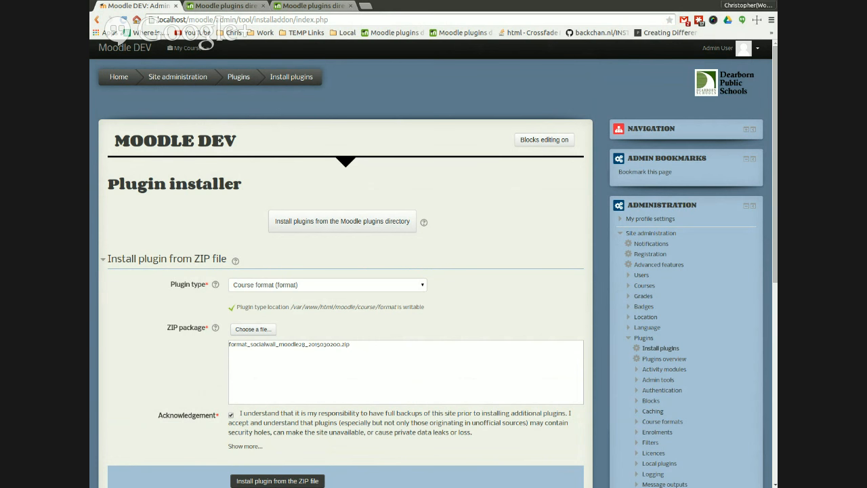
left_click(277, 480)
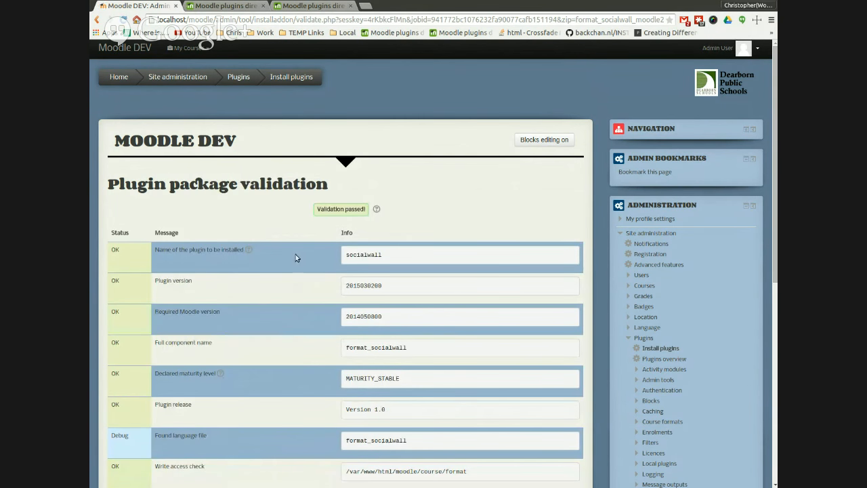
Step: Confirm installing the validated Socialwall plugin, upgrade the Moodle database, and continue past the upgrade page
scroll(282, 283, "down", 4)
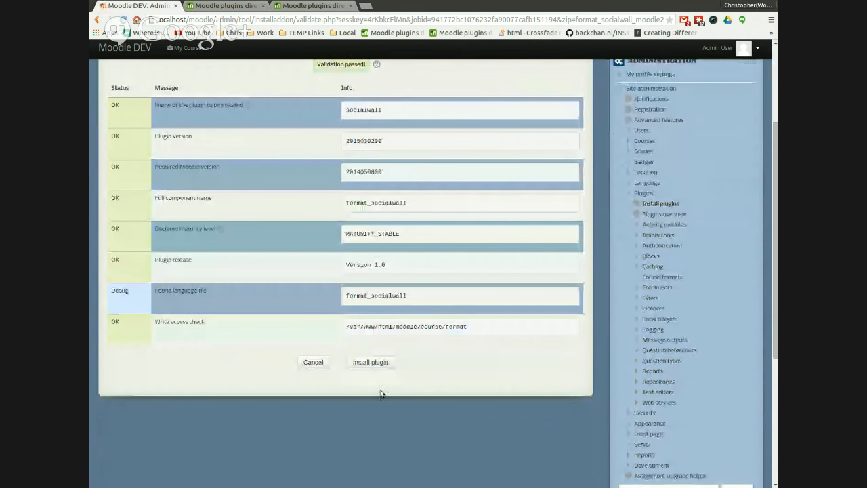
left_click(381, 366)
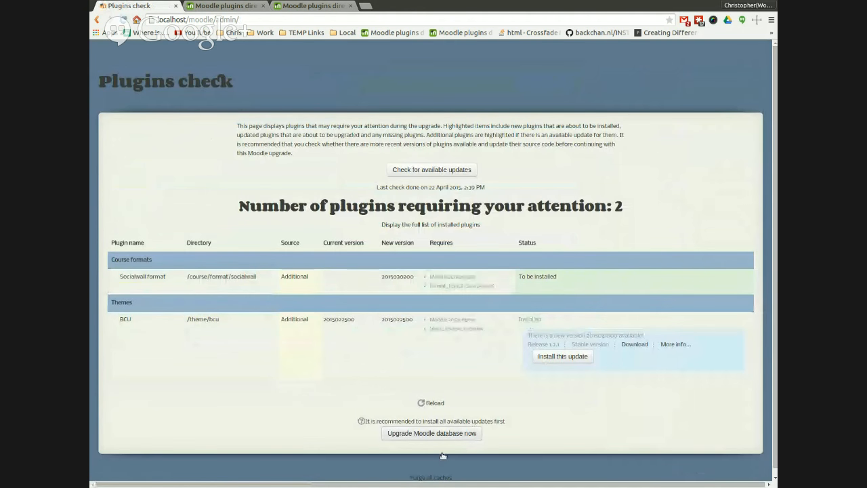
left_click(442, 438)
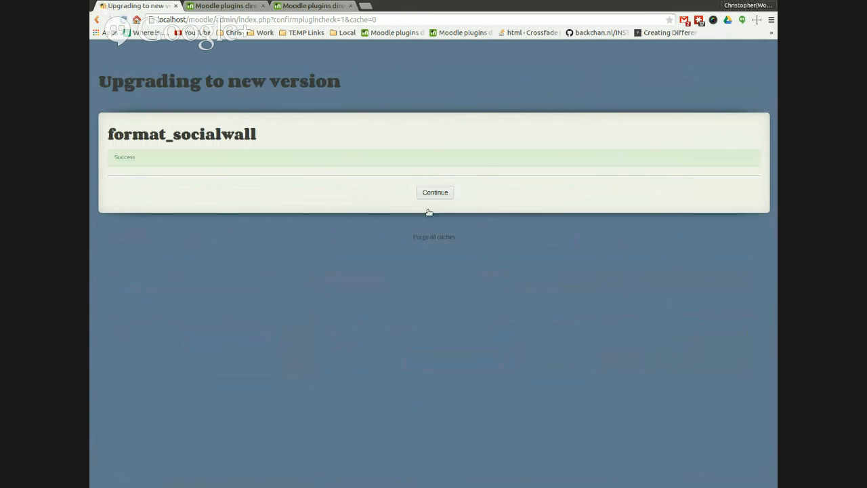
left_click(428, 209)
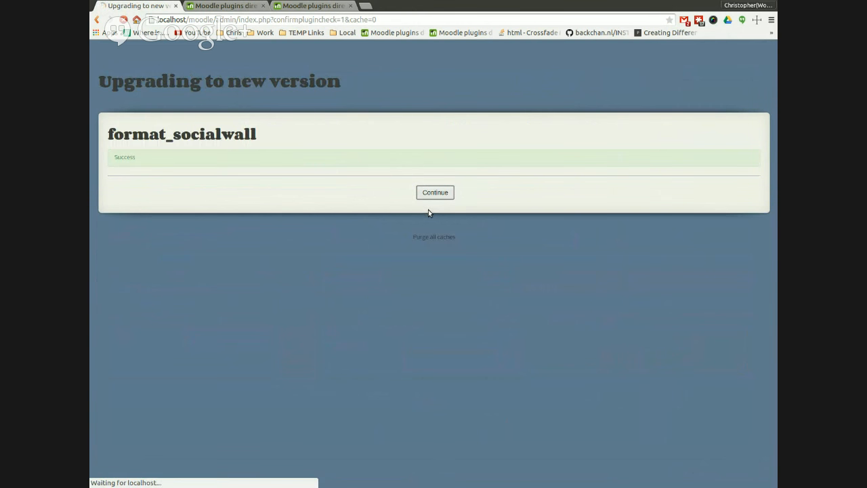
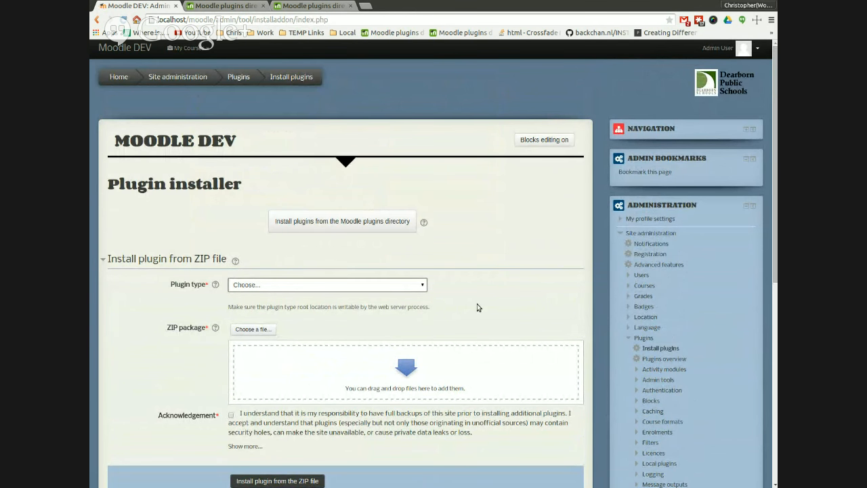
Step: Upload filter_urlresource_moodle28_2015030100.zip as a Text filter (filter) plugin with the acknowledgement accepted and start the installation
left_click(254, 329)
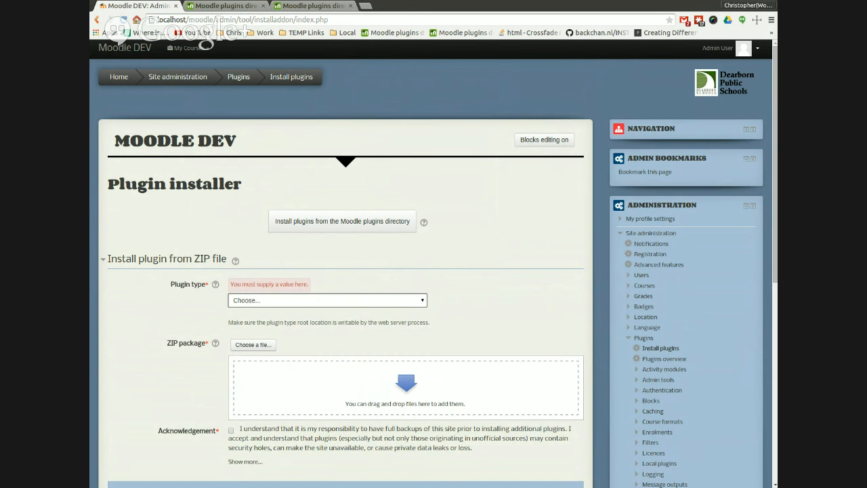
left_click(364, 394)
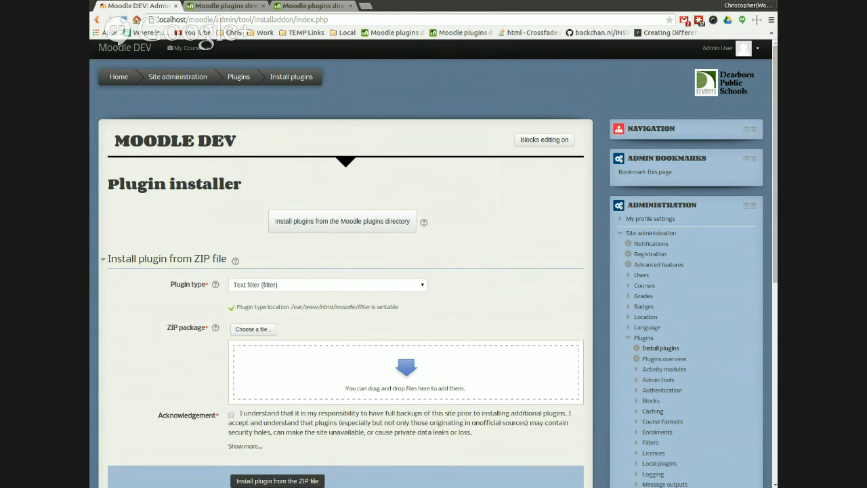
left_click_drag(90, 352, 461, 342)
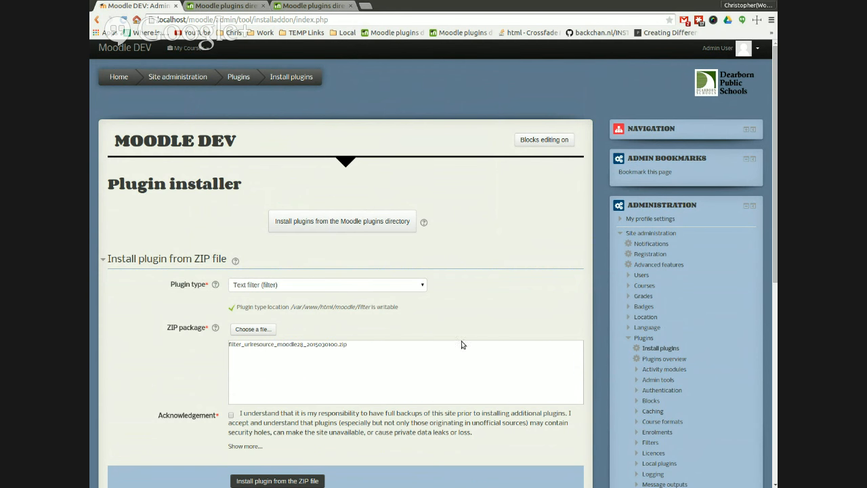
left_click(232, 431)
left_click(277, 481)
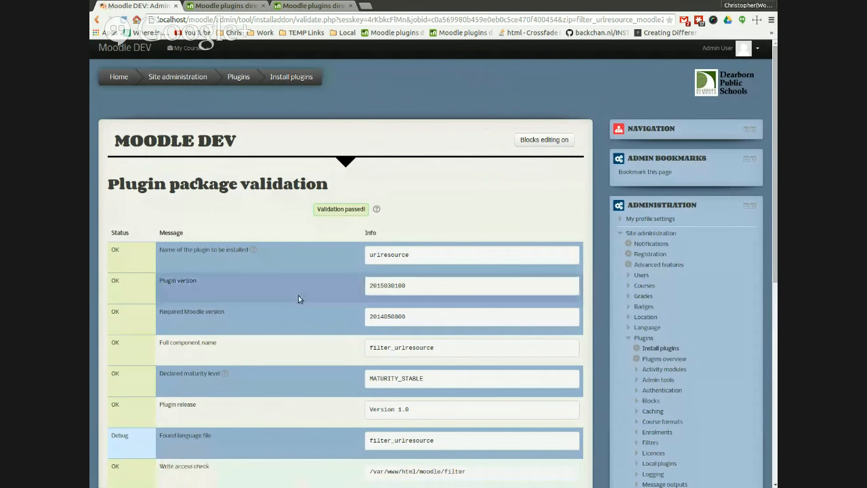
Step: Confirm installing the validated filter and follow the Upload link for its required local_filterurlresbak plugin
scroll(301, 292, "down", 5)
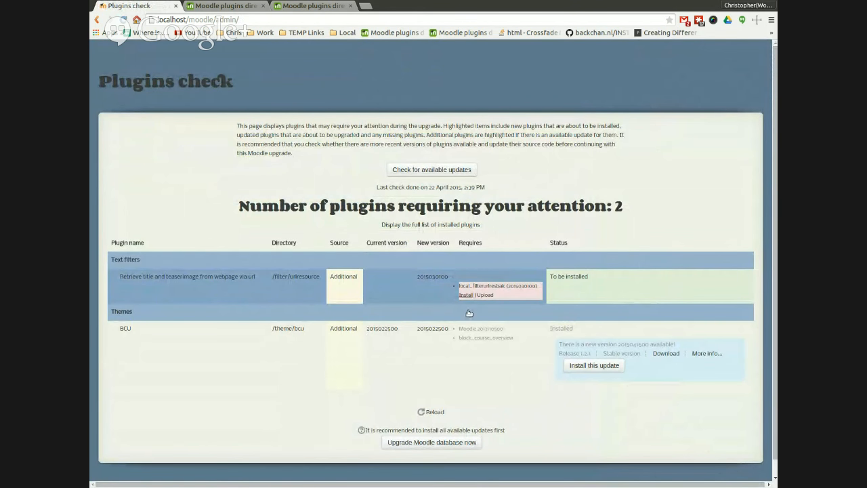
left_click_drag(512, 305, 466, 303)
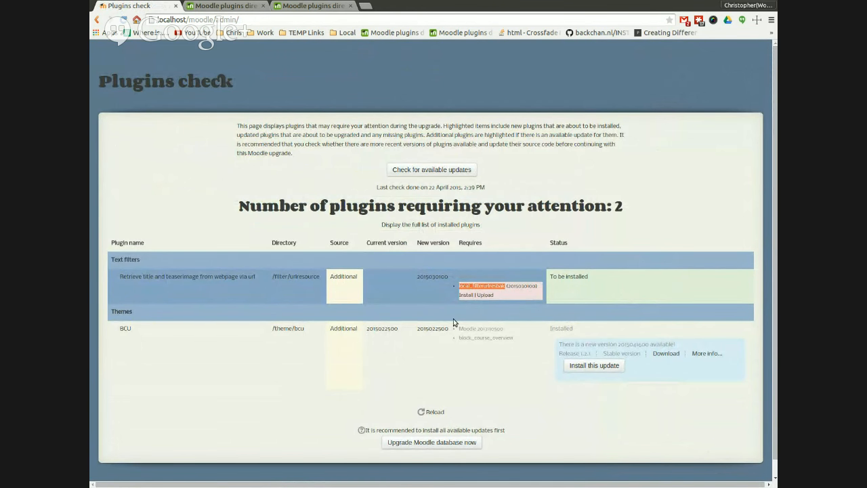
left_click(454, 293)
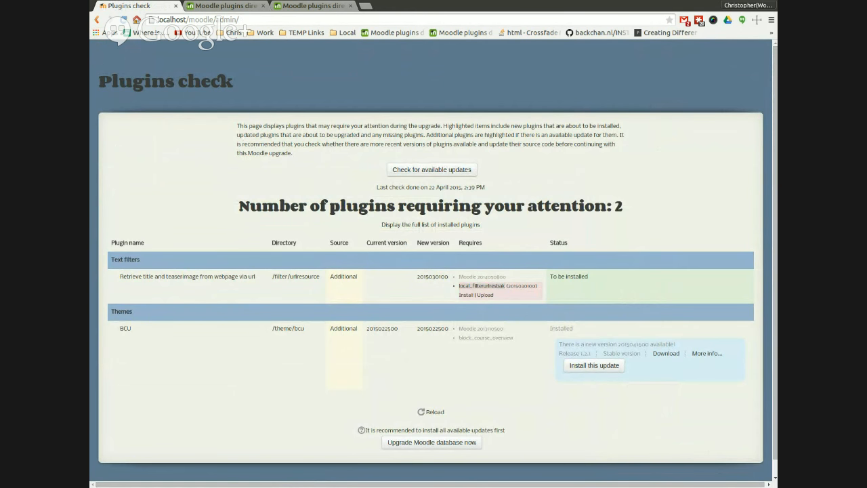
left_click(445, 18)
left_click(508, 327)
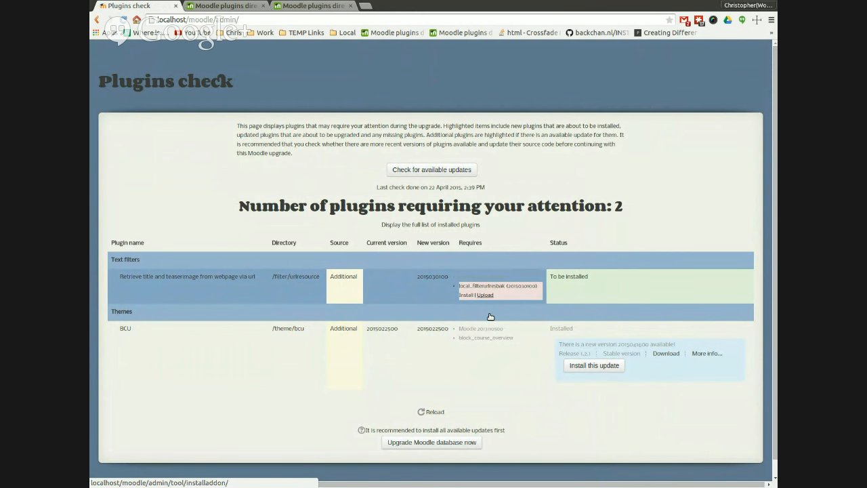
left_click_drag(506, 287, 459, 287)
left_click(486, 295)
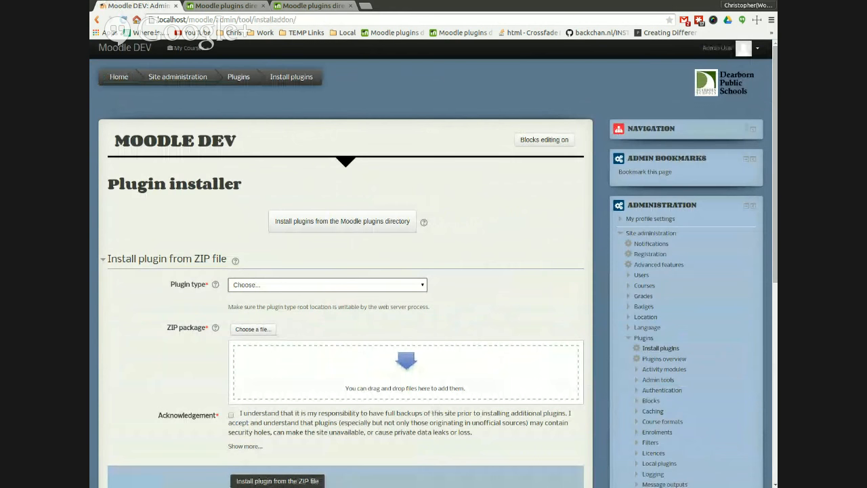
Step: Upload local_filterurlresbak_moodle28_2015030100.zip as a Local plugin (local) with the acknowledgement accepted and start the installation
left_click(282, 452)
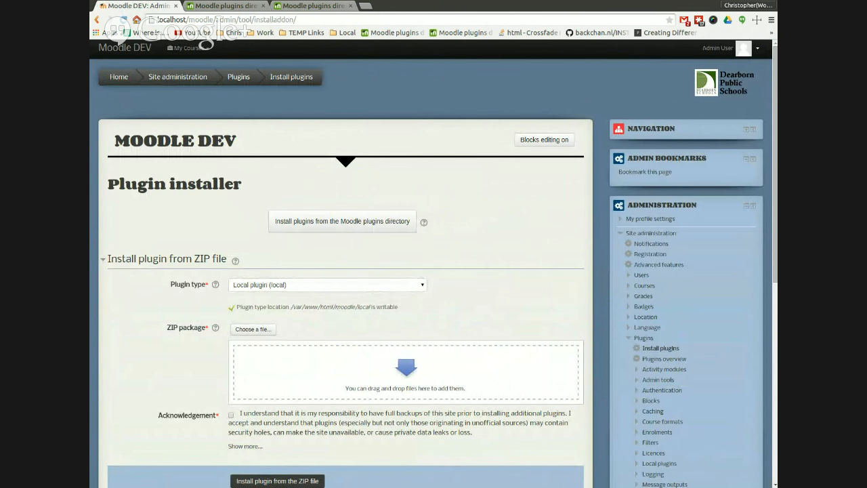
left_click_drag(772, 369, 487, 380)
scroll(364, 357, "down", 3)
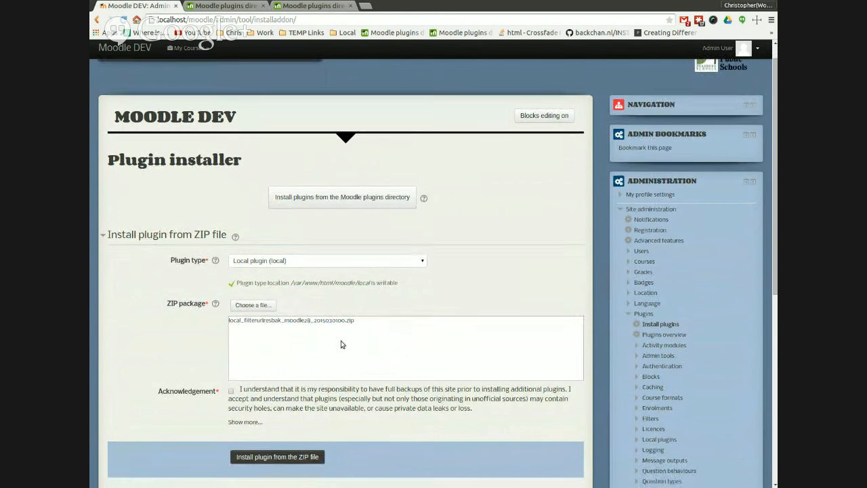
left_click(230, 318)
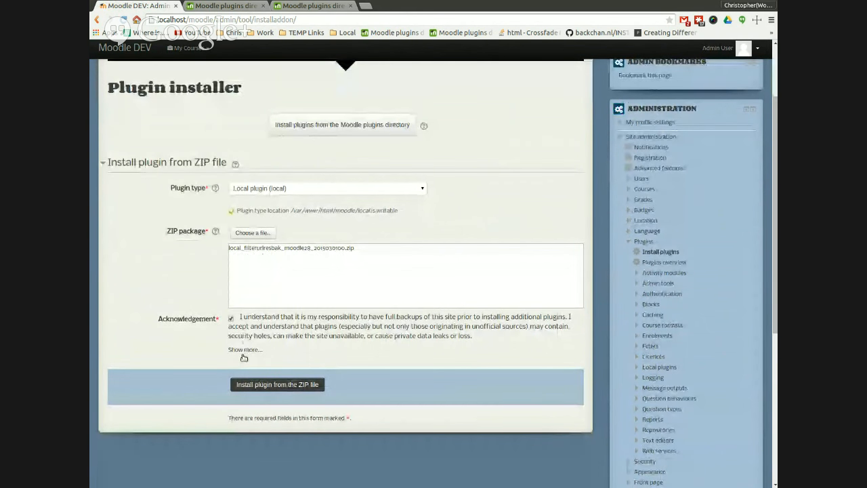
left_click(308, 386)
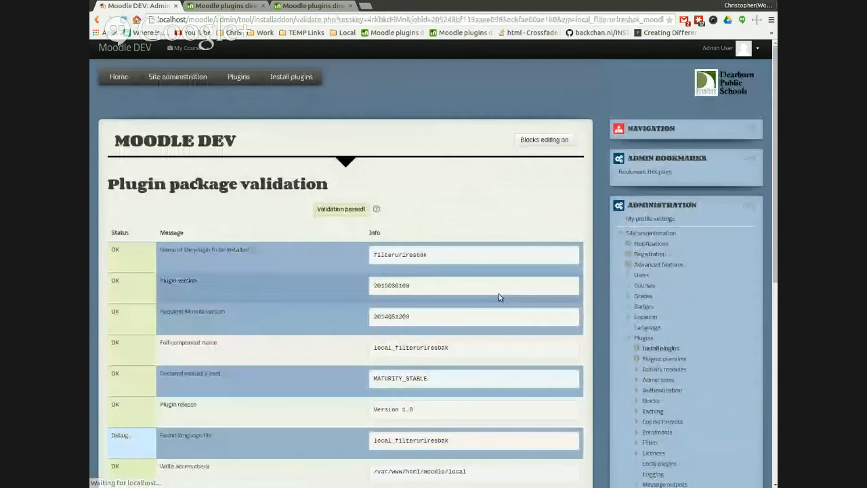
Step: Confirm installing the local plugin, upgrade the Moodle database, continue, and save the new filter settings
scroll(499, 293, "down", 5)
left_click(371, 338)
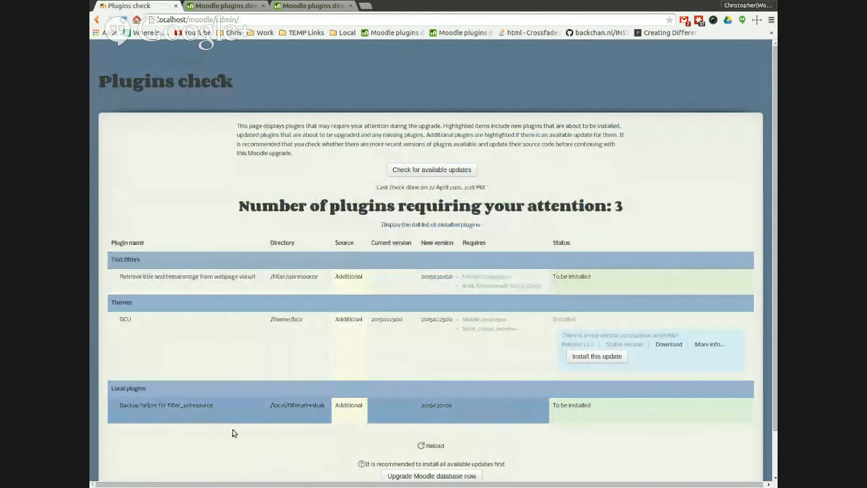
scroll(237, 429, "down", 1)
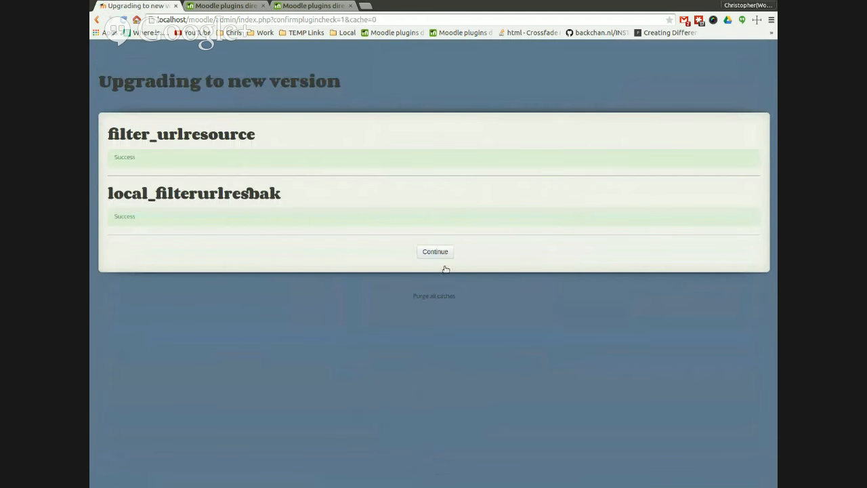
left_click(443, 267)
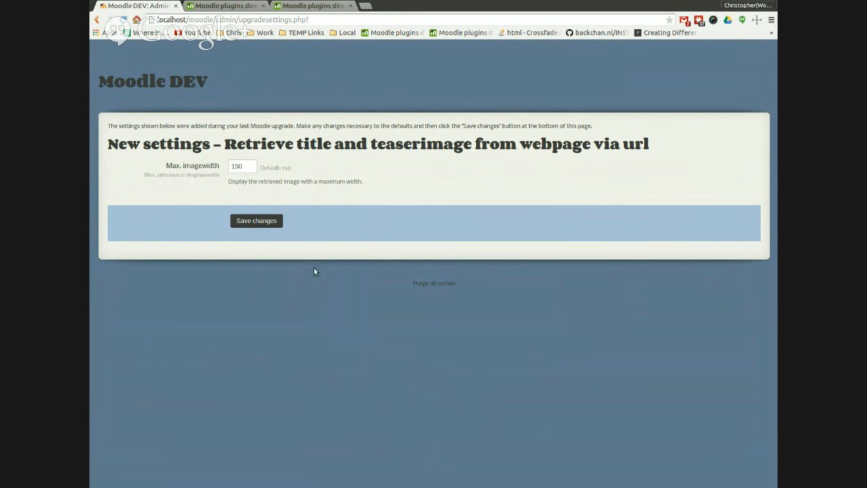
left_click(261, 237)
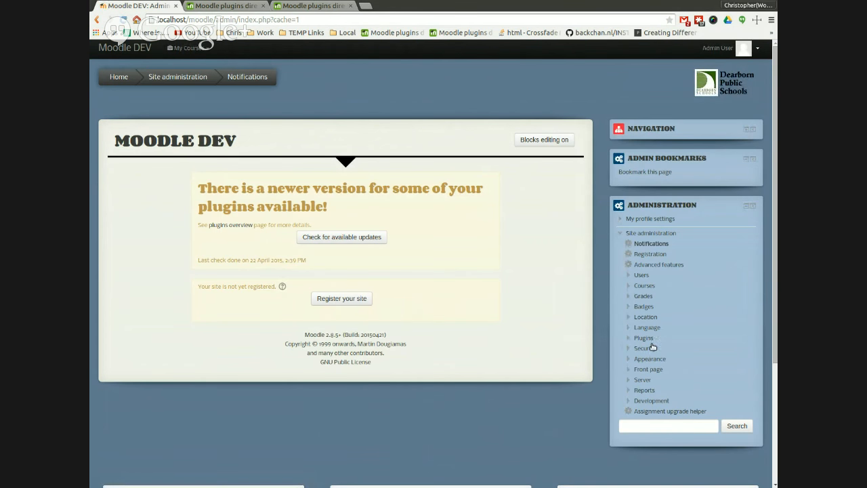
Step: Open the Install plugins page from the site administration tree
left_click(649, 340)
left_click(655, 365)
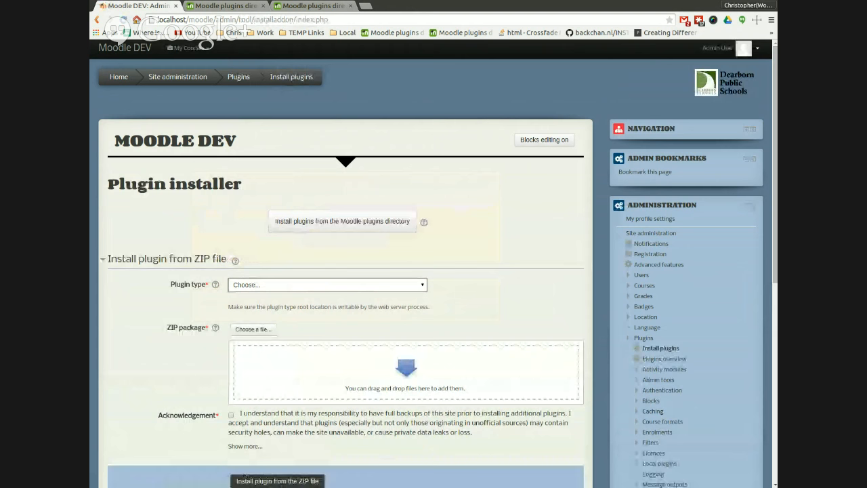
Step: Upload block_alerts_moodle28_2015030200.zip as a Block (block) plugin with the acknowledgement accepted and start the installation
left_click(383, 427)
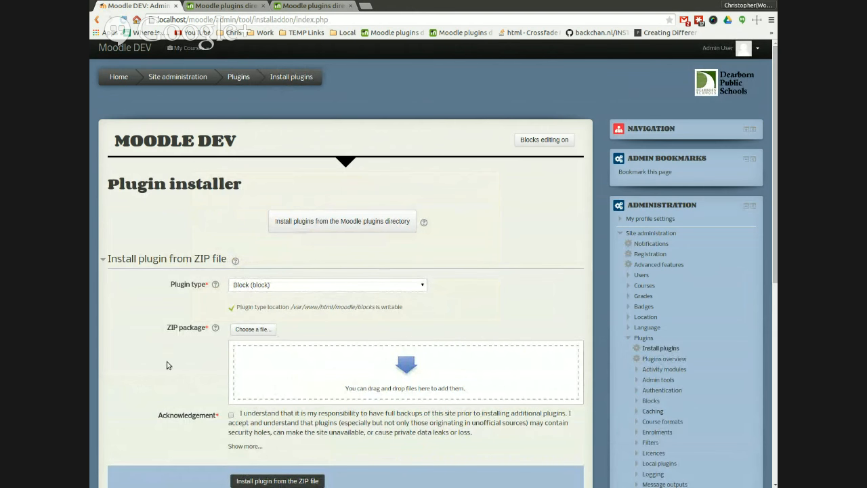
scroll(169, 351, "down", 1)
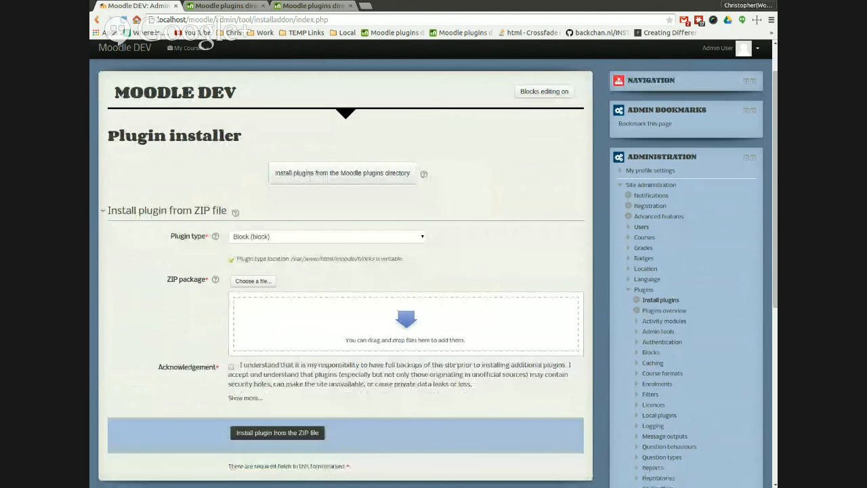
left_click_drag(95, 211, 418, 341)
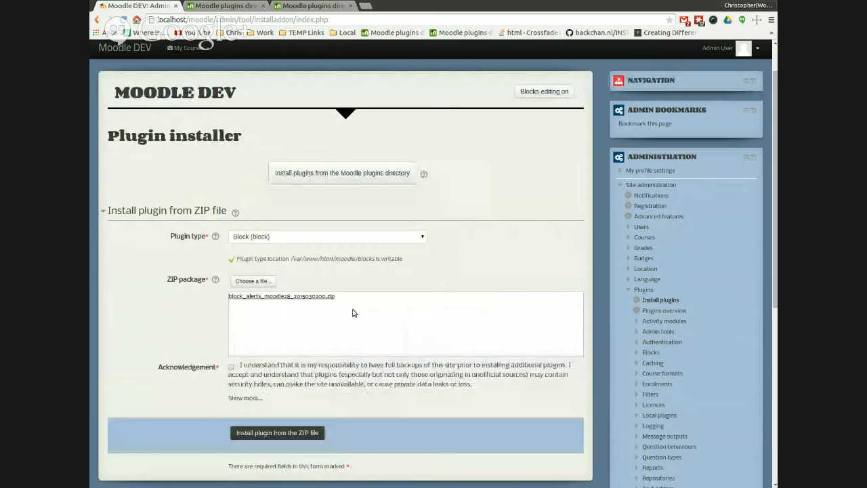
left_click(236, 388)
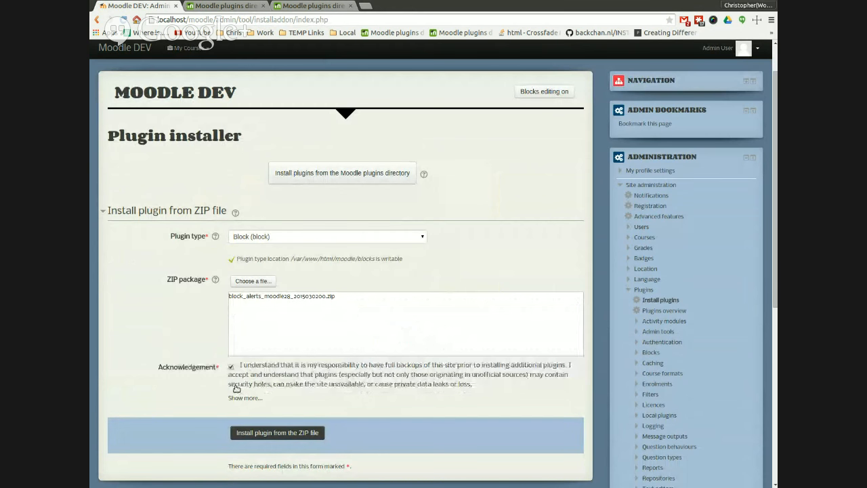
left_click(317, 454)
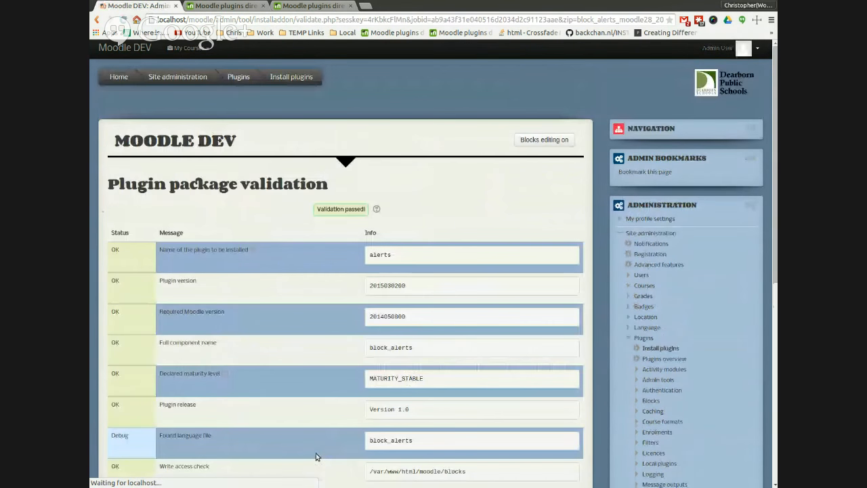
Step: Confirm installing the validated Alerts block and upgrade the Moodle database
scroll(321, 378, "down", 3)
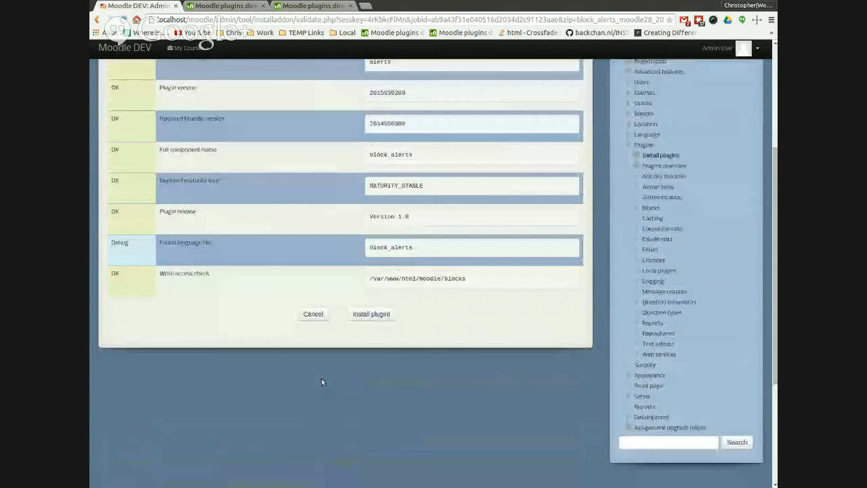
left_click(382, 330)
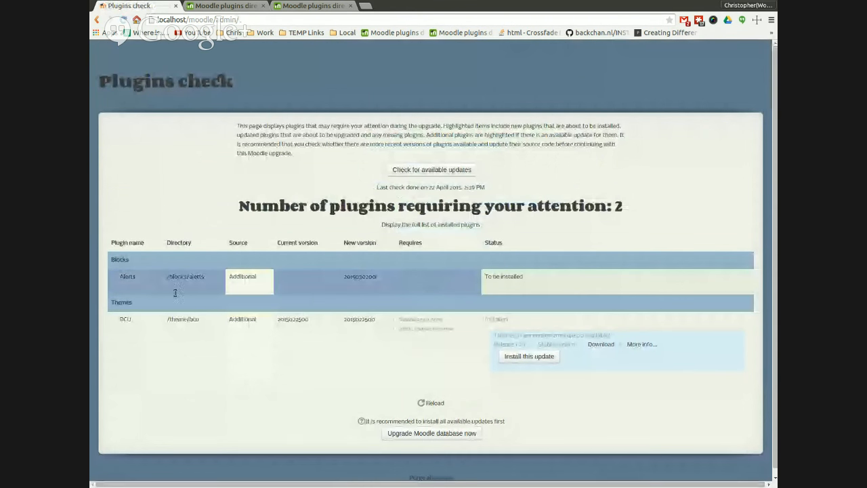
left_click(432, 453)
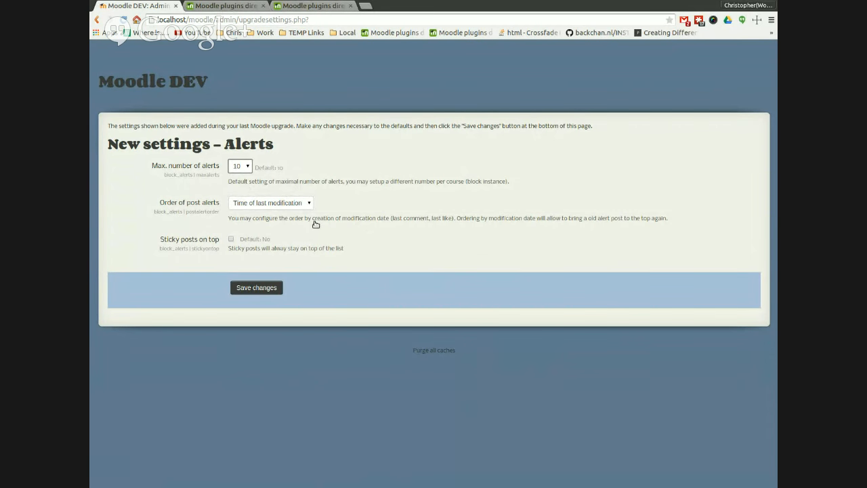
Step: Save the new Alerts block settings with their default values
key("Tab")
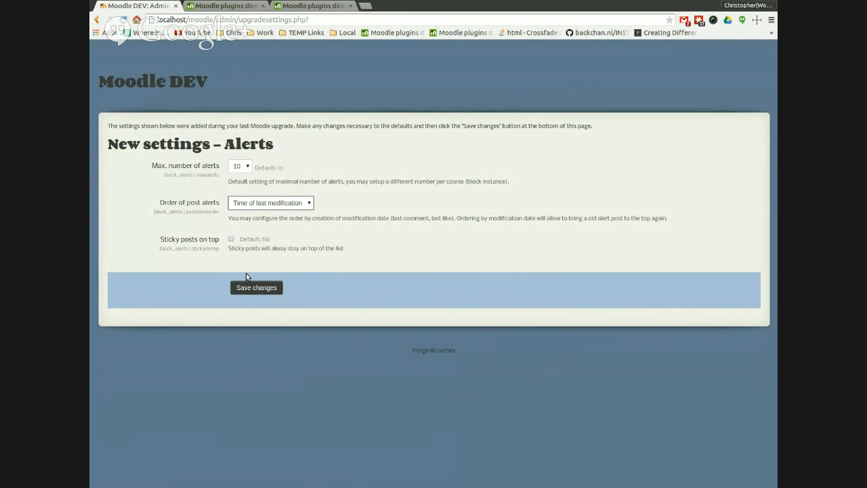
left_click(231, 239)
left_click(231, 239)
left_click(268, 288)
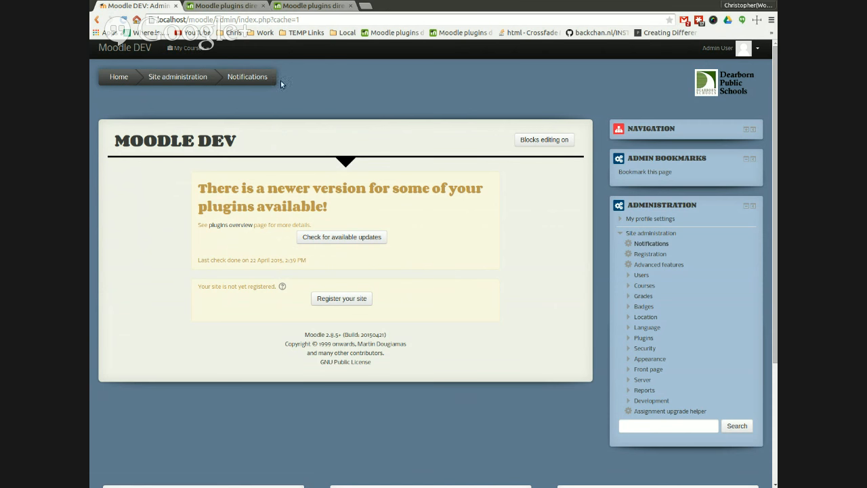
Step: Expand the Course formats plugin category and dock the Navigation and Admin bookmarks blocks
mouse_move(187, 49)
left_click(190, 68)
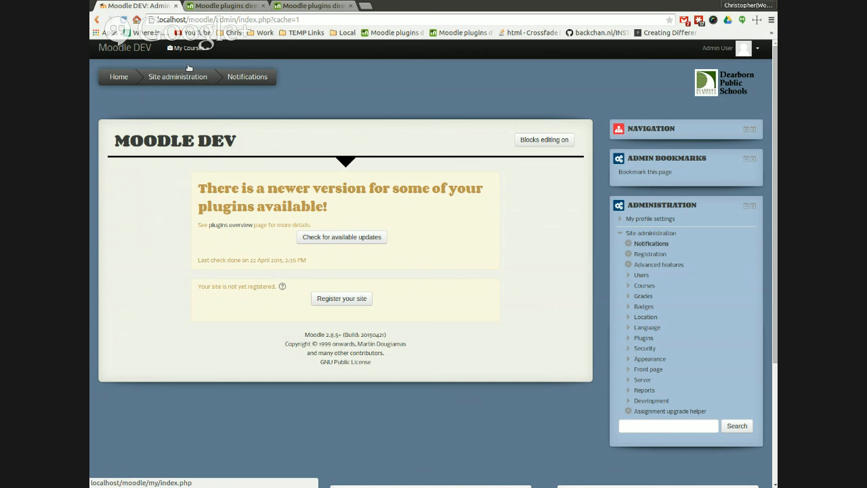
left_click(644, 338)
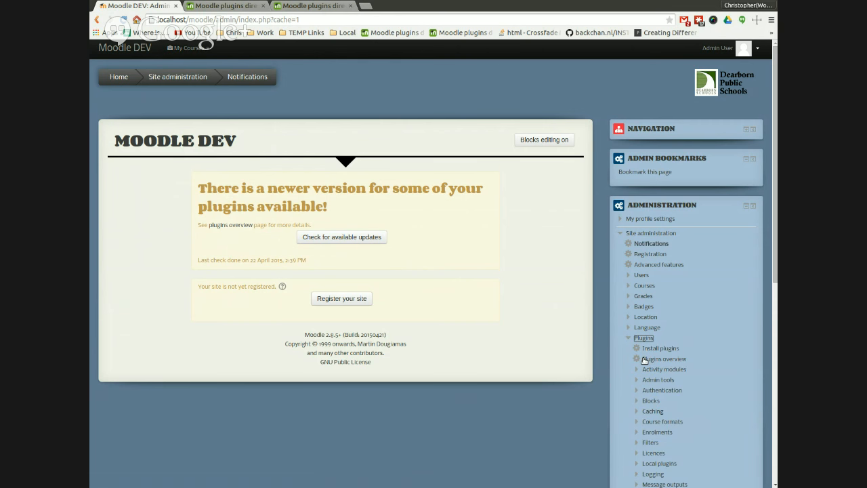
scroll(645, 360, "down", 1)
scroll(643, 358, "down", 1)
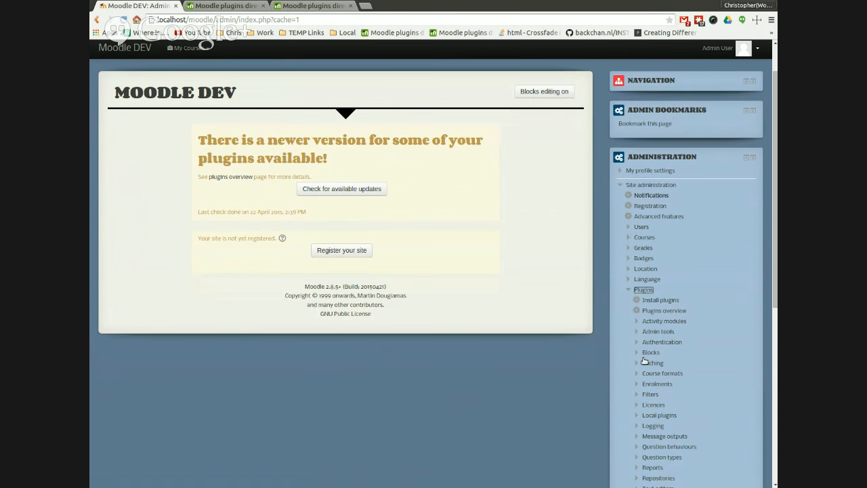
left_click(650, 373)
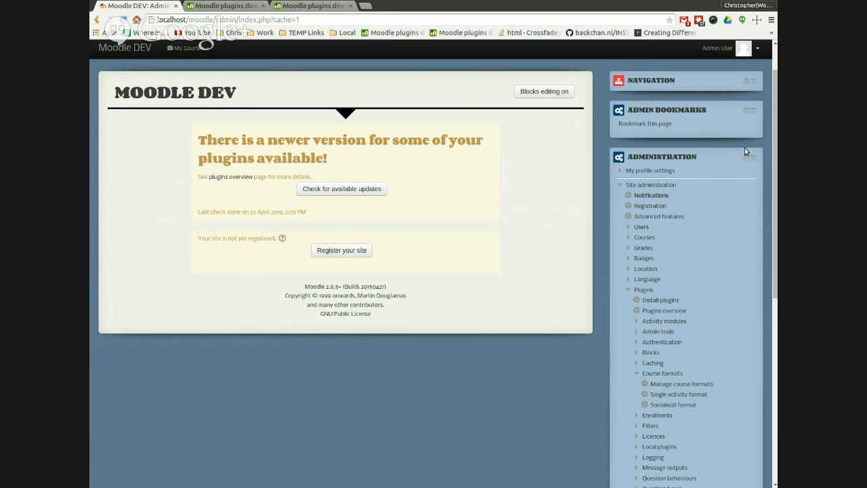
left_click(753, 110)
left_click(753, 80)
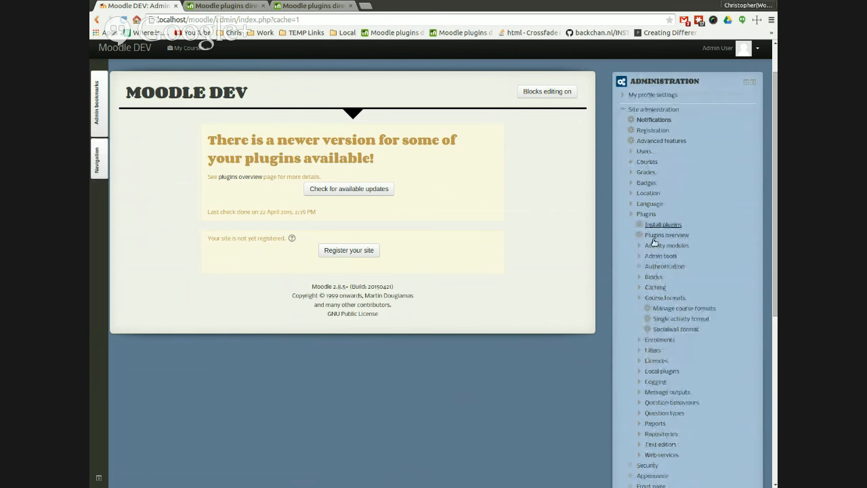
Step: Open Manage course formats and then the Socialwall format settings page
left_click(681, 308)
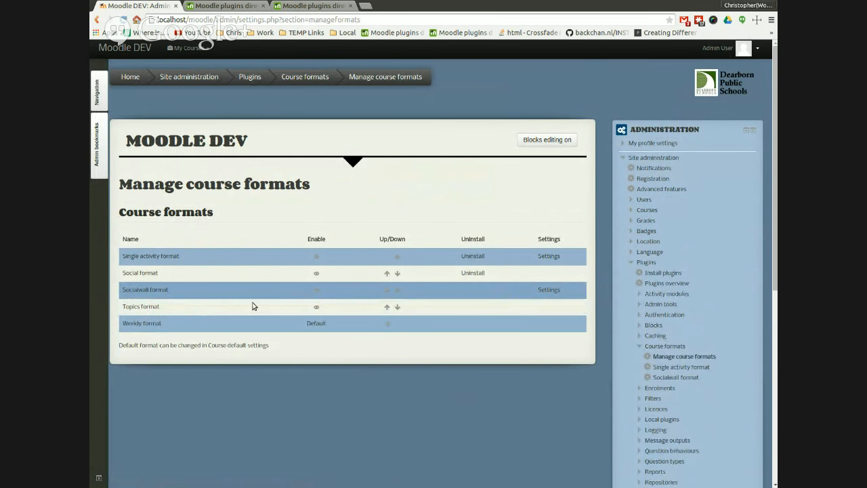
left_click(548, 290)
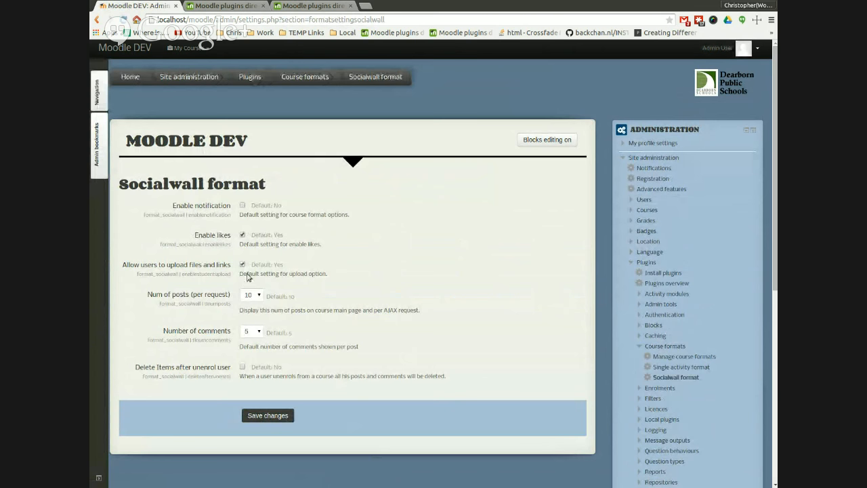
Step: Save the Socialwall format settings and open the Manage course formats page
left_click(285, 419)
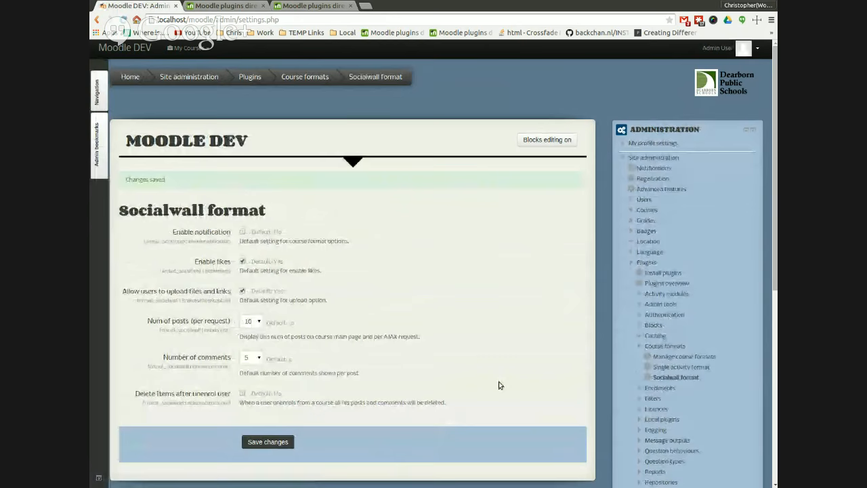
left_click(681, 357)
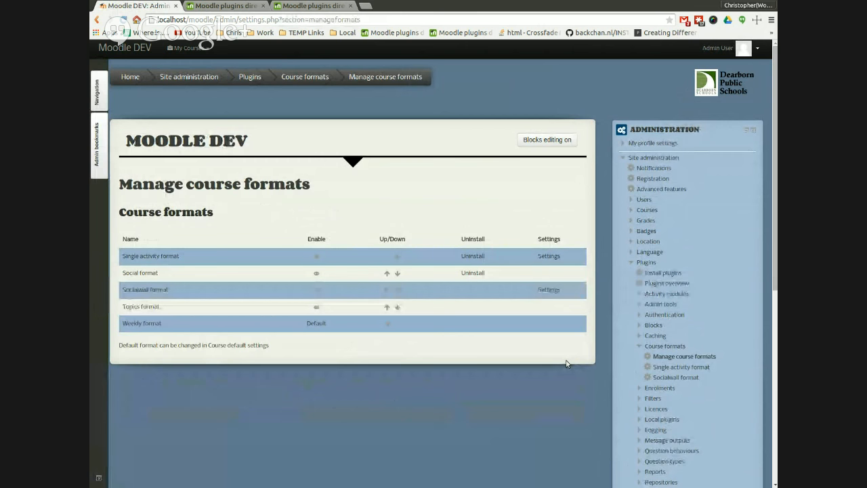
Step: Disable the Social course format in the course formats list
left_click_drag(152, 290, 216, 297)
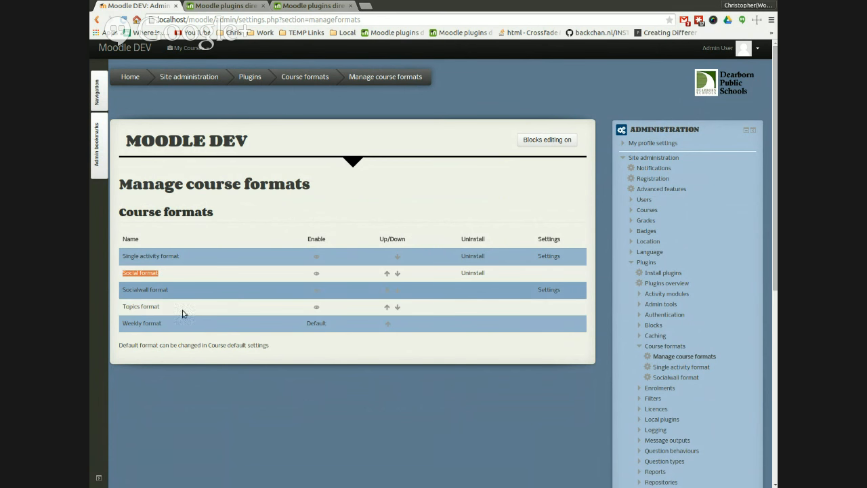
left_click(408, 364)
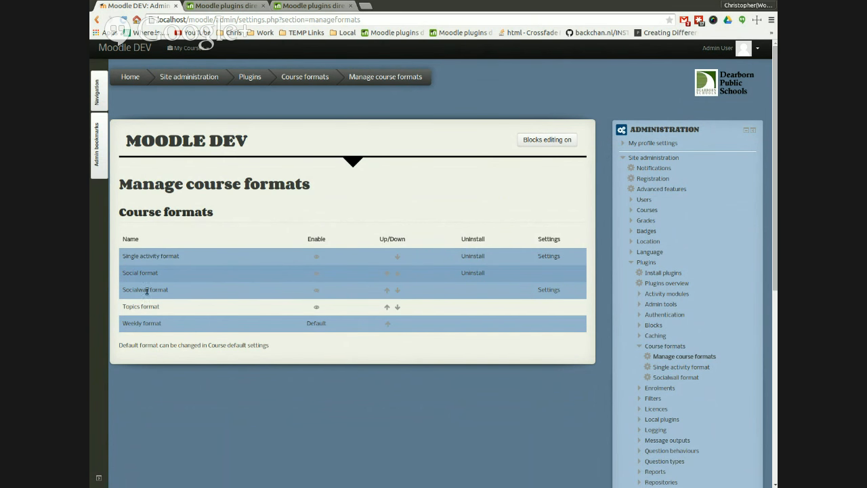
left_click_drag(164, 290, 124, 290)
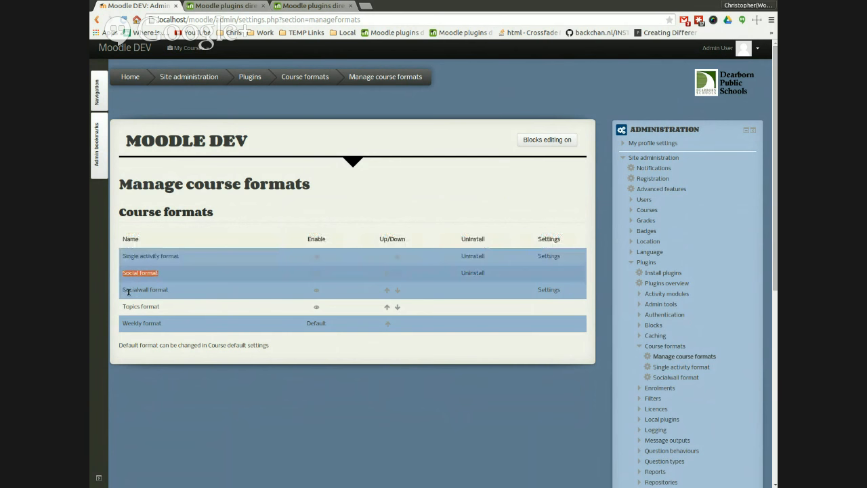
left_click(322, 295)
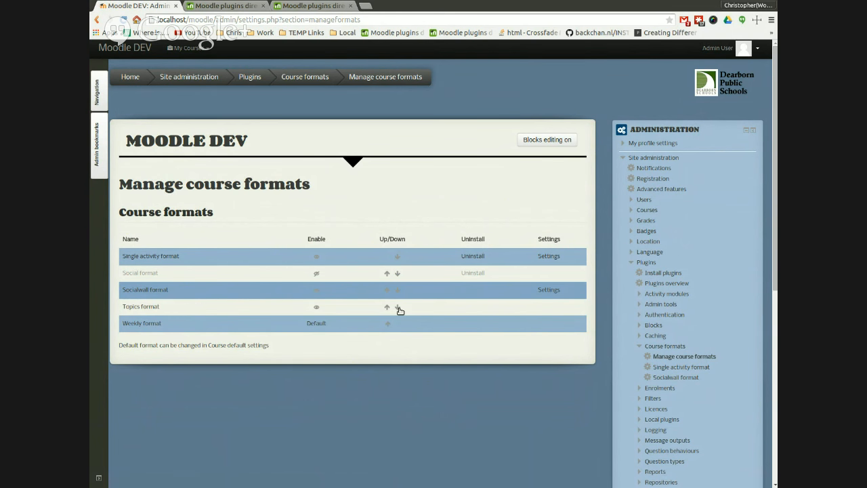
Step: Open the Manage filters page and examine the list of active filters
left_click(646, 366)
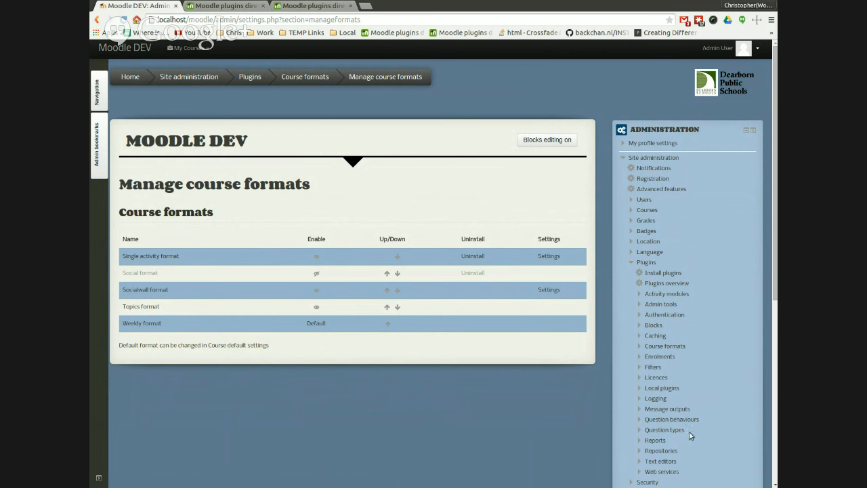
left_click(652, 367)
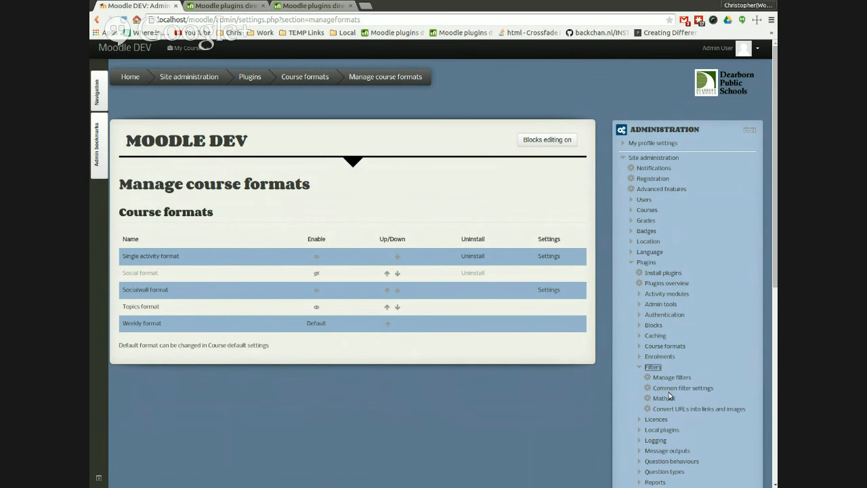
left_click(671, 377)
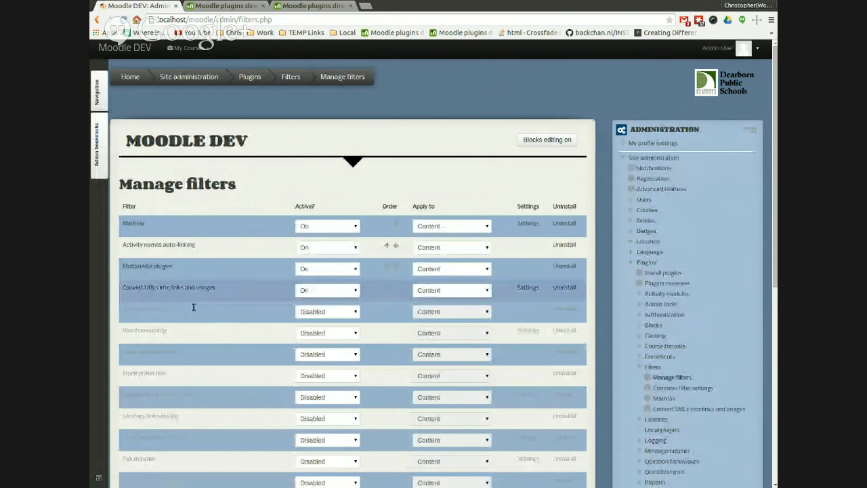
left_click_drag(139, 306, 129, 308)
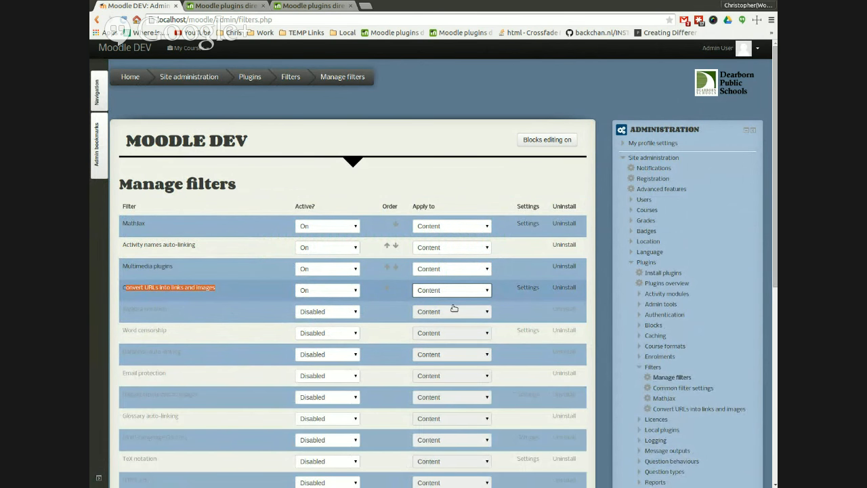
left_click(197, 305)
left_click_drag(216, 288, 126, 304)
Step: Turn on the 'Retrieve title and teaserimage from webpage via url' filter
scroll(226, 377, "down", 1)
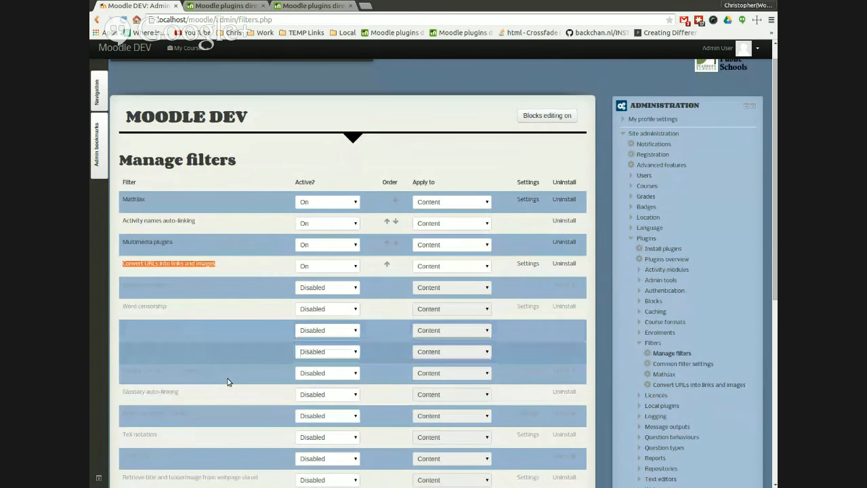
scroll(245, 470, "down", 1)
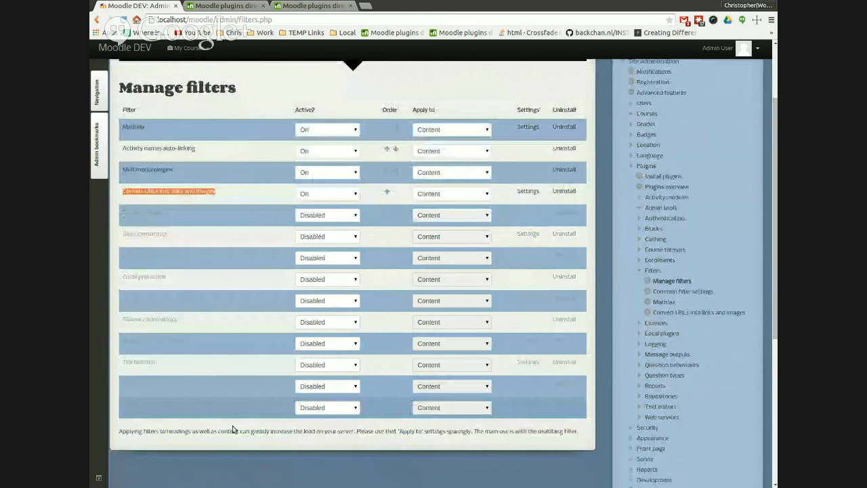
scroll(235, 423, "down", 3)
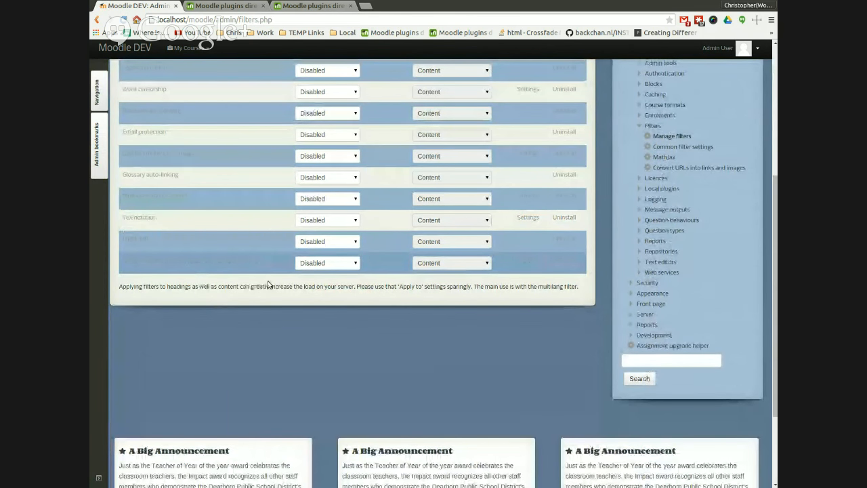
left_click(353, 264)
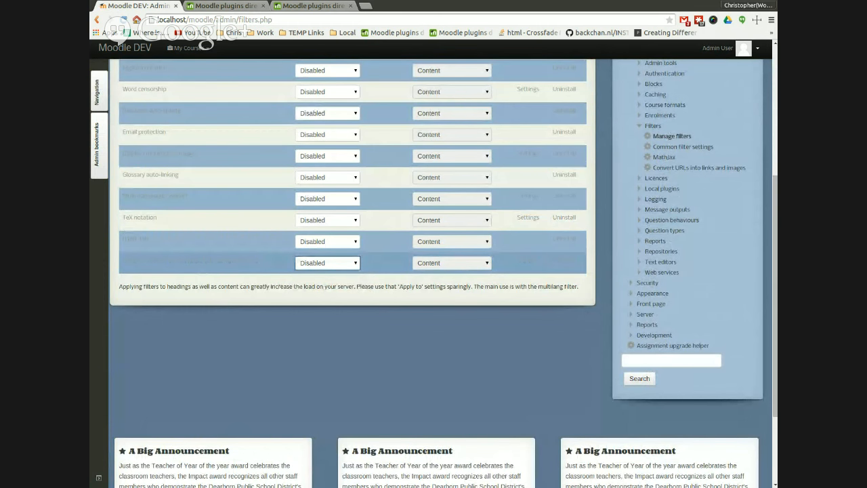
left_click(342, 303)
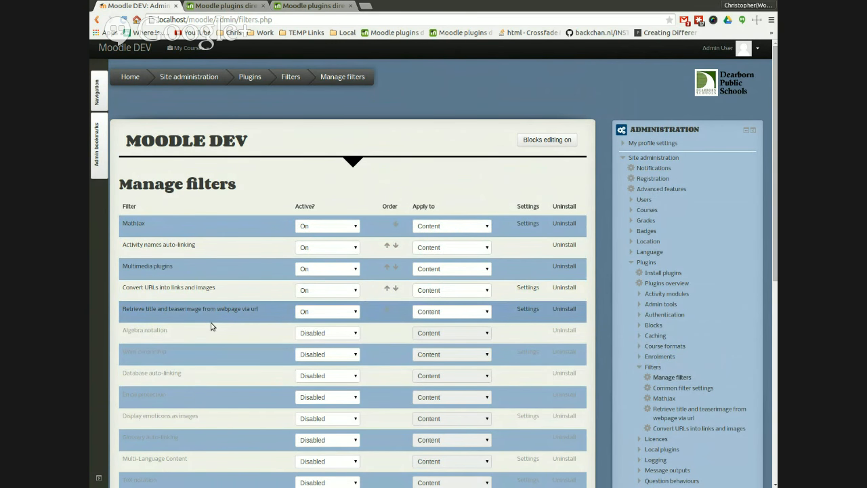
Step: Review the order of the active filters and collapse the administration tree
scroll(210, 325, "down", 1)
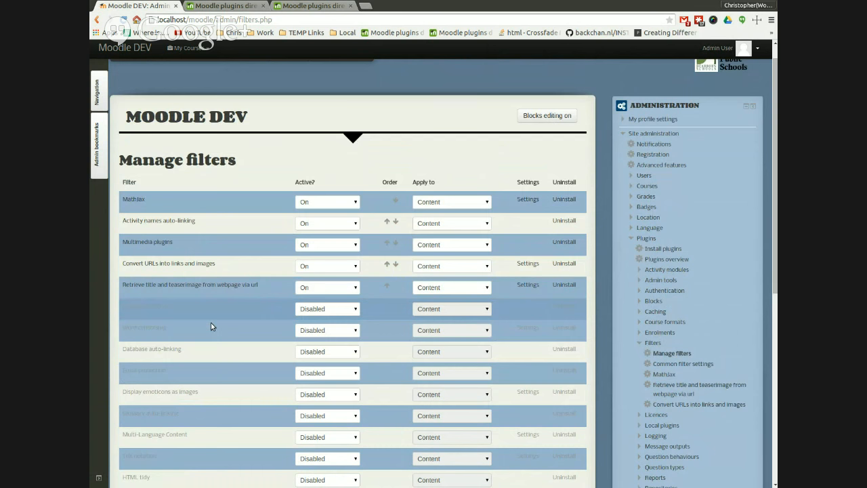
scroll(211, 326, "up", 1)
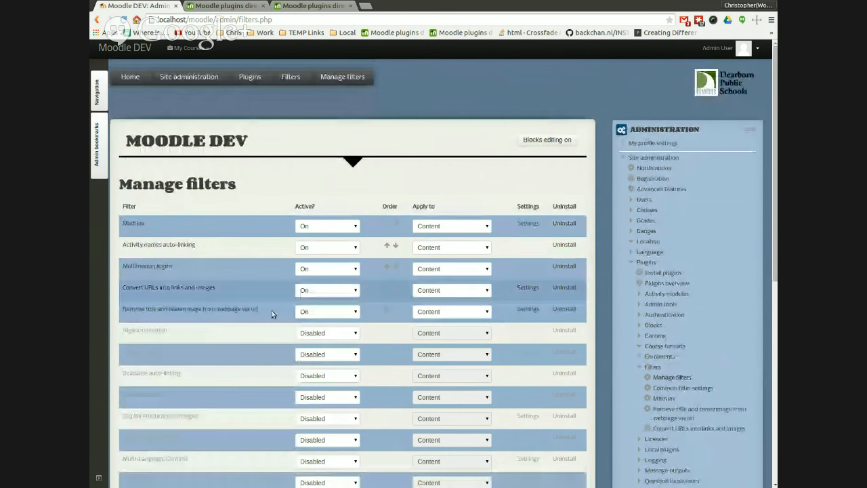
left_click_drag(215, 288, 124, 288)
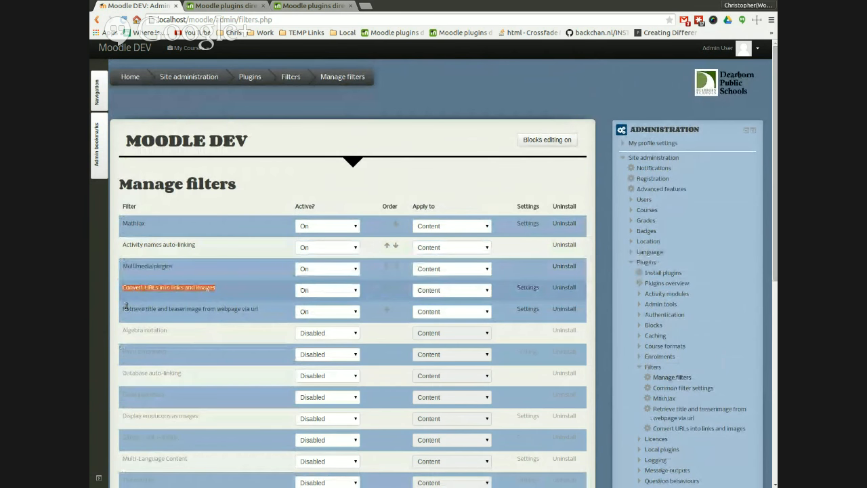
left_click_drag(128, 326, 274, 325)
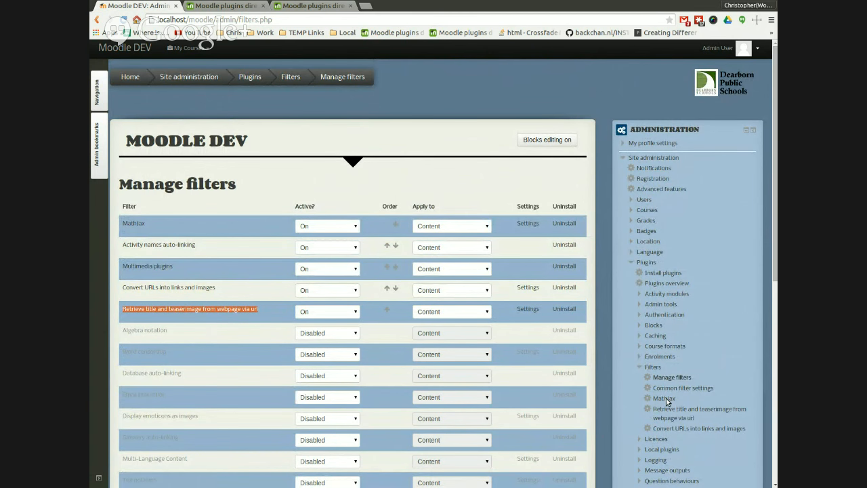
left_click(645, 387)
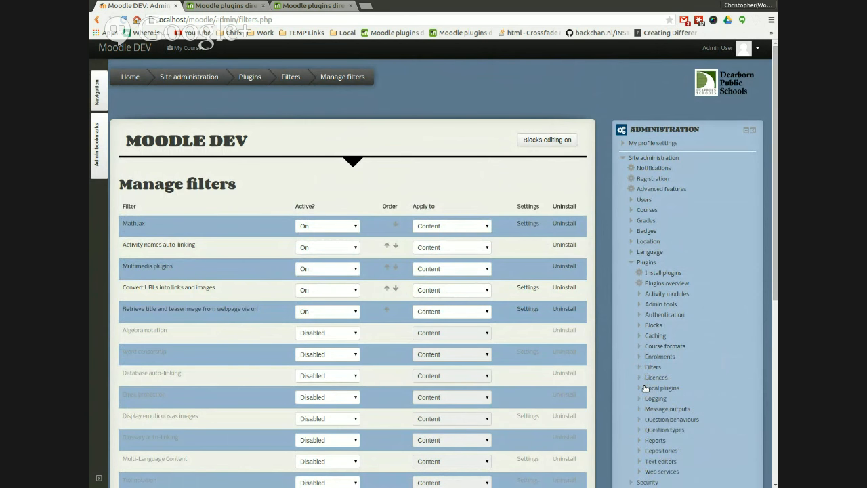
left_click(634, 281)
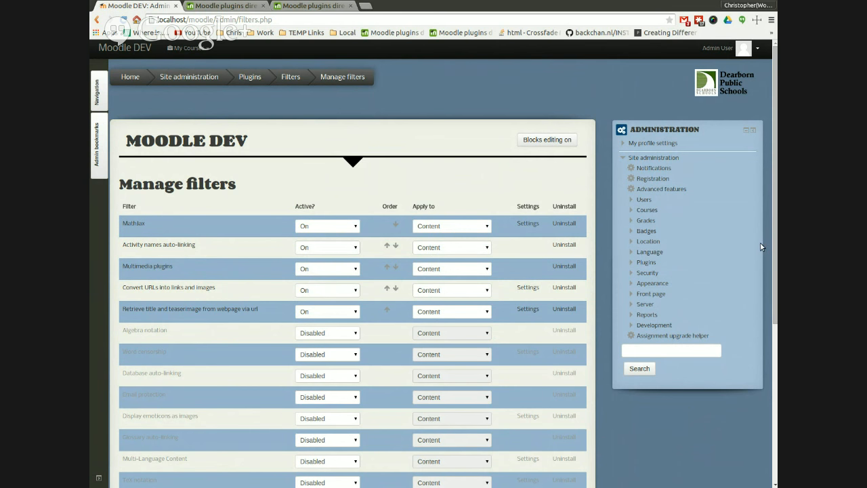
Step: Go to the site's course list and start adding a new course
left_click(133, 92)
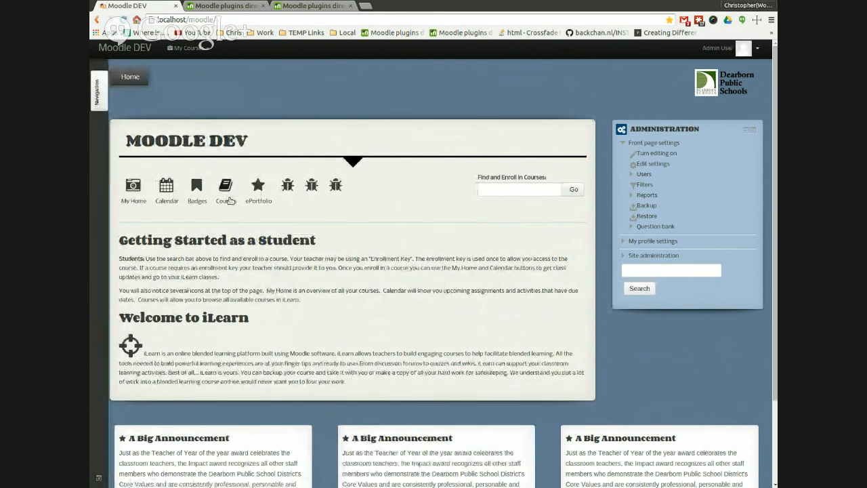
left_click(226, 187)
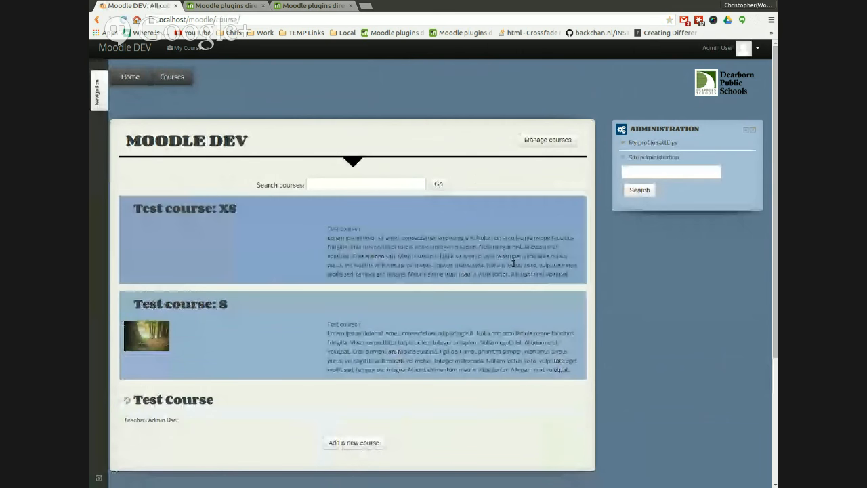
scroll(370, 366, "down", 3)
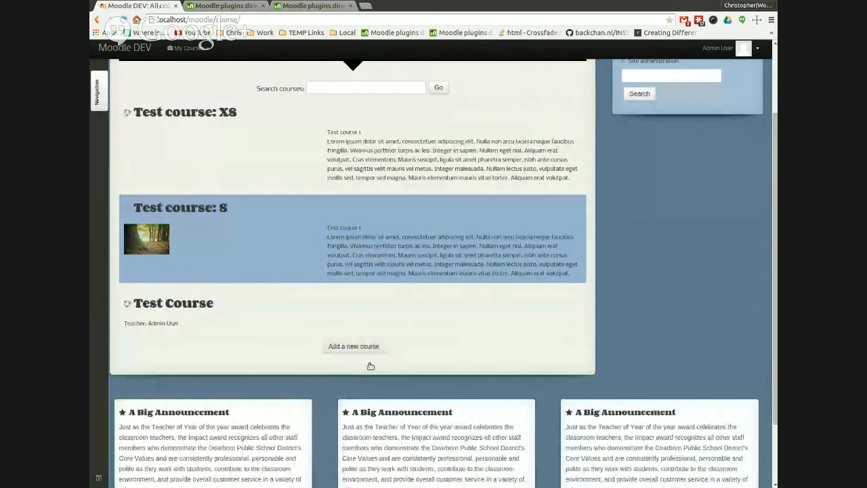
left_click(370, 365)
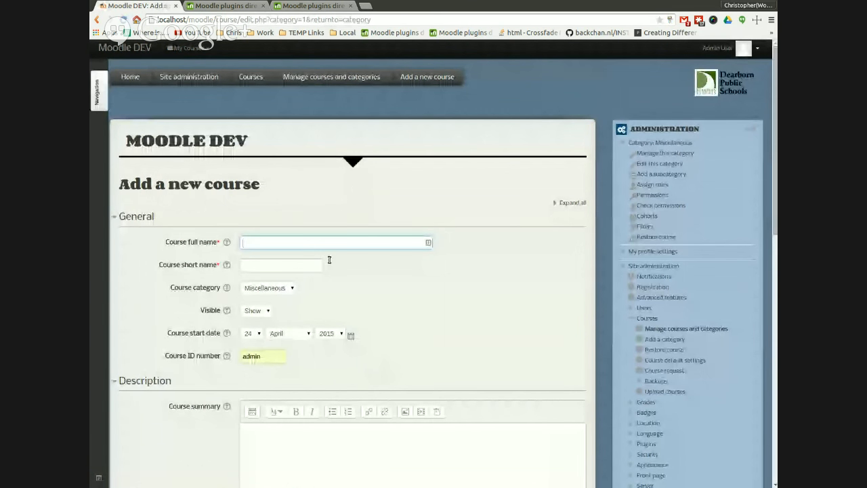
Step: Enter 'Socialwall Course Format' as the course full and short name and clear the Course ID number
type("Socialwall Course Format")
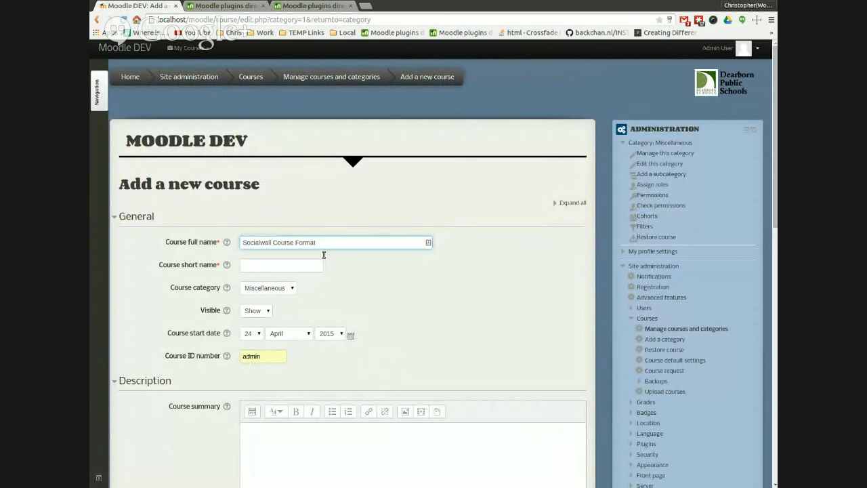
key("ctrl+a")
key("ctrl+c")
left_click(248, 270)
key("ctrl+v")
left_click_drag(283, 375, 181, 363)
key("BackSpace")
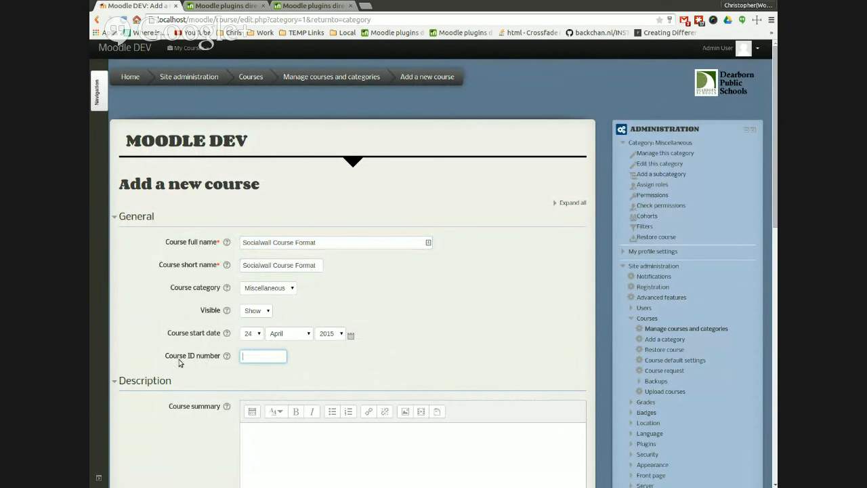
Step: Set the new course's format to Socialwall format
scroll(145, 324, "down", 5)
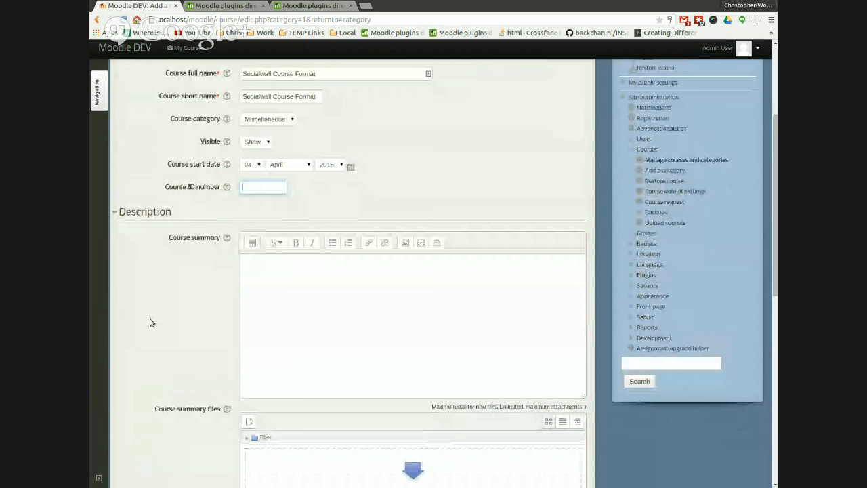
left_click(116, 231)
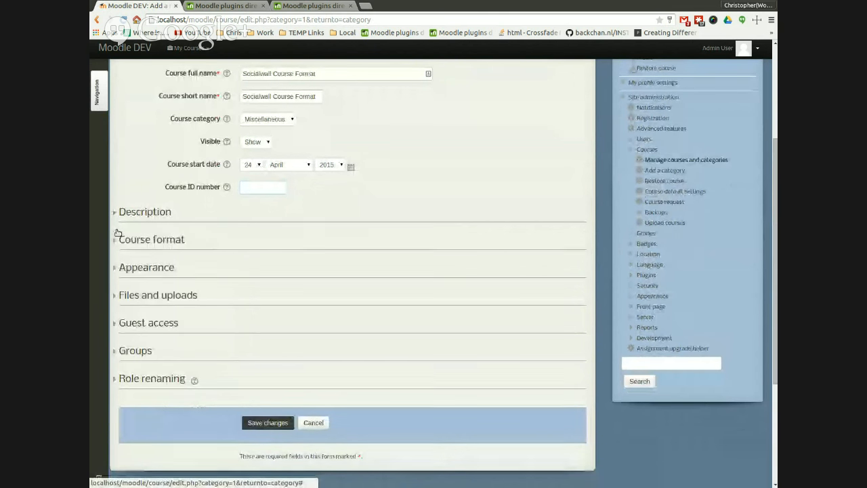
left_click(165, 261)
left_click(284, 269)
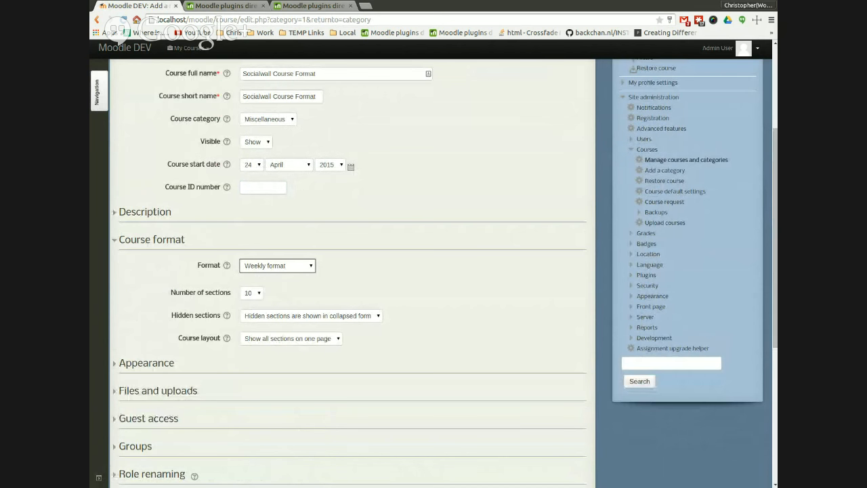
left_click(293, 305)
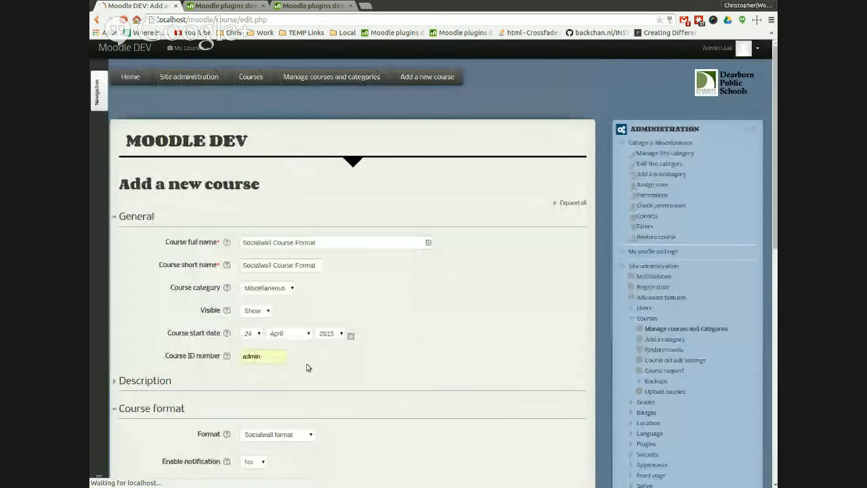
Step: Adjust the course's notification and file upload options and save the new course
scroll(212, 360, "down", 2)
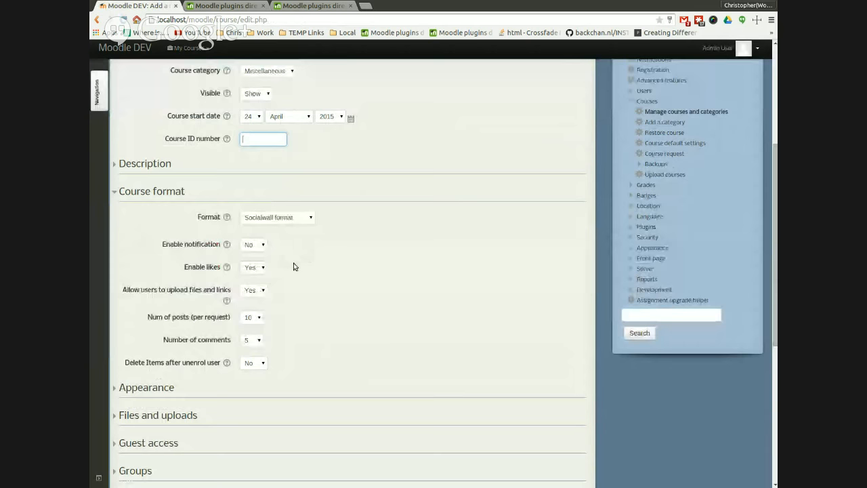
left_click(262, 246)
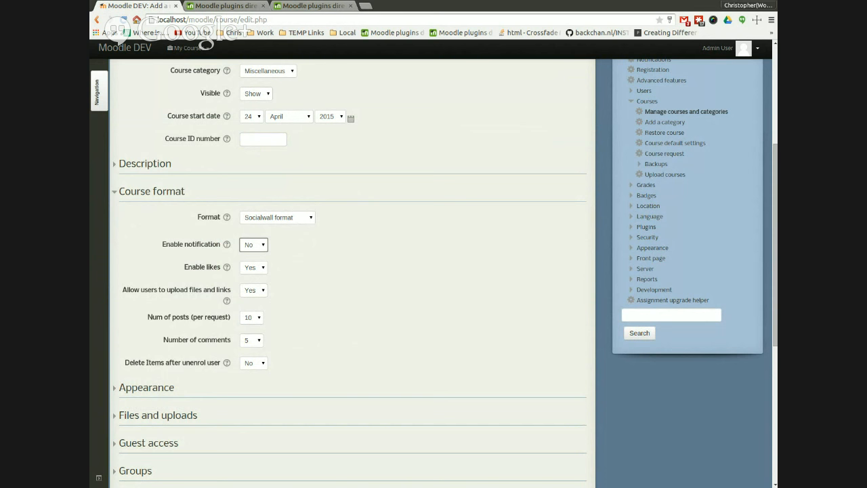
key("Down")
left_click(264, 292)
key("Down")
scroll(333, 379, "down", 4)
left_click(268, 399)
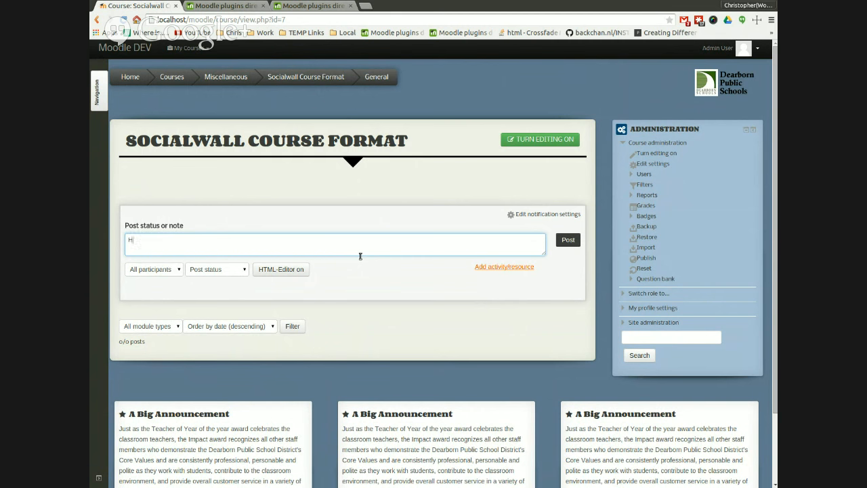
Step: Post the status note 'Homework for today. Read the book.' on the course wall
type("me")
type("Read the book.")
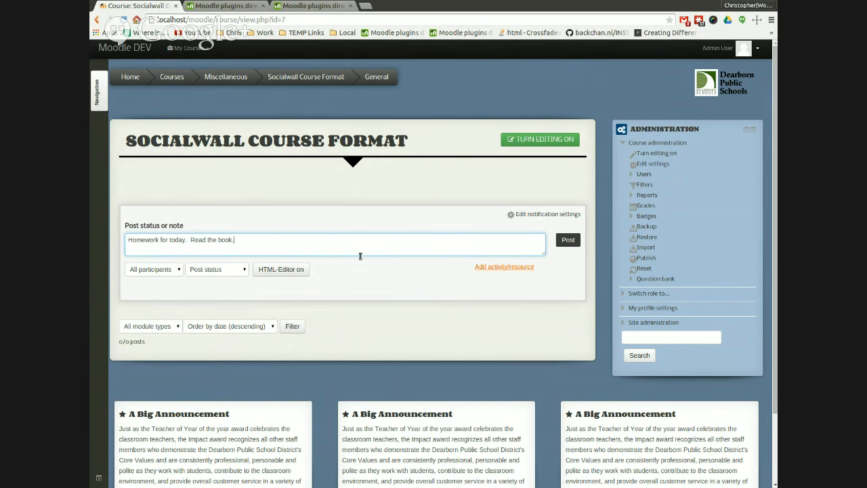
left_click(568, 240)
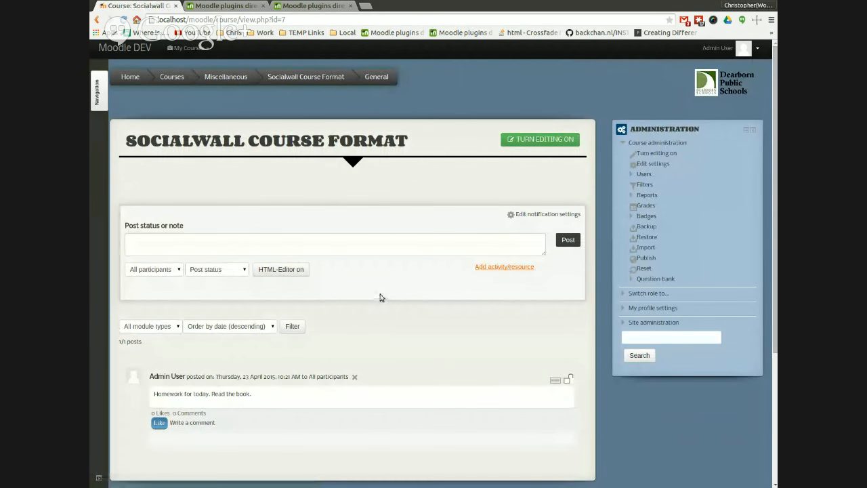
Step: Like the 'Homework for today. Read the book.' post on the course wall
scroll(381, 298, "down", 3)
left_click_drag(252, 298, 154, 299)
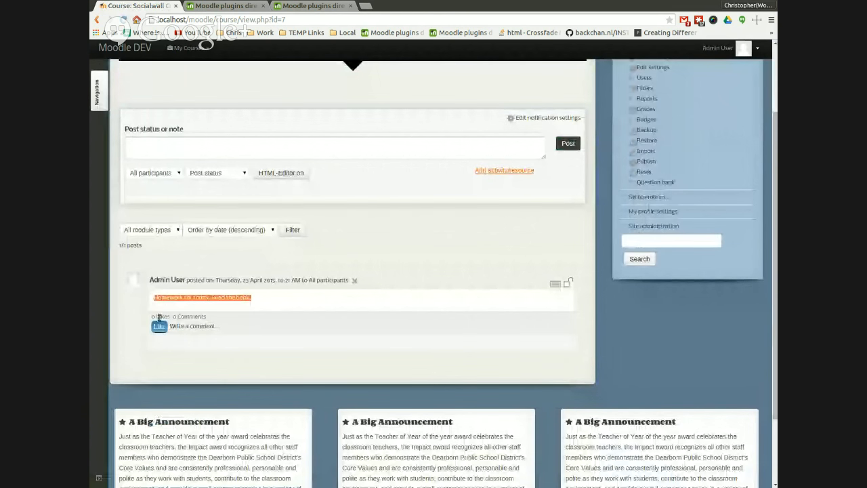
left_click(354, 330)
scroll(358, 318, "up", 3)
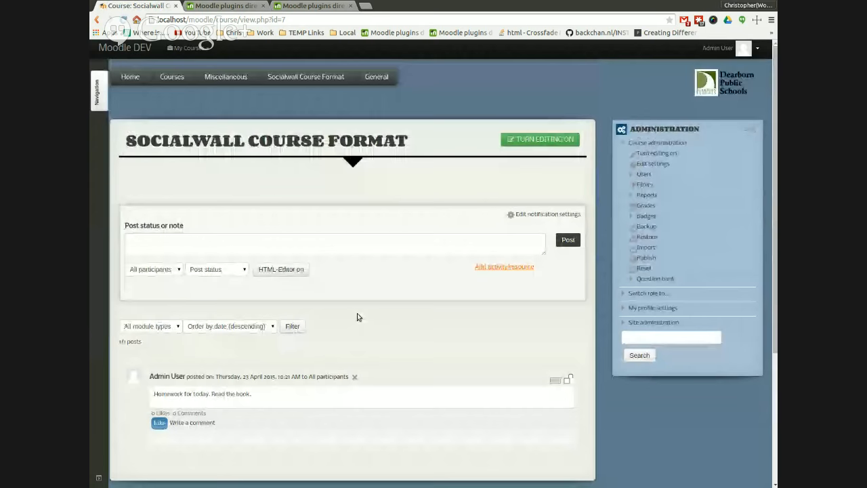
left_click(212, 257)
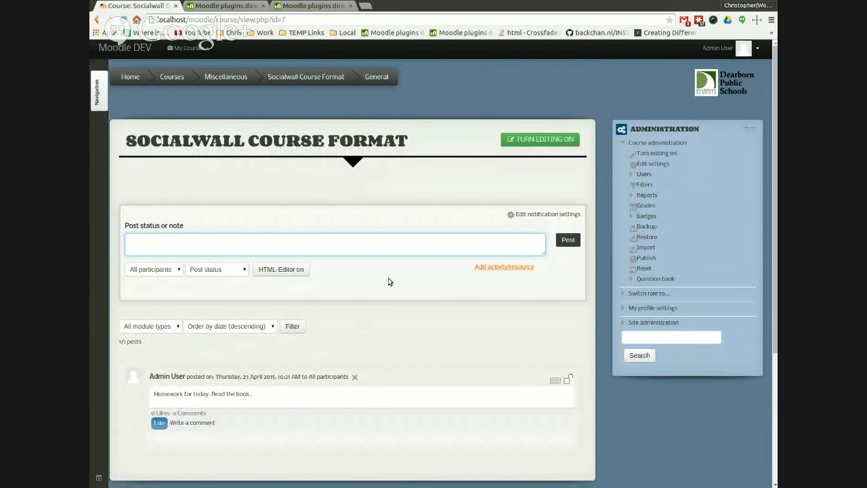
scroll(374, 278, "down", 3)
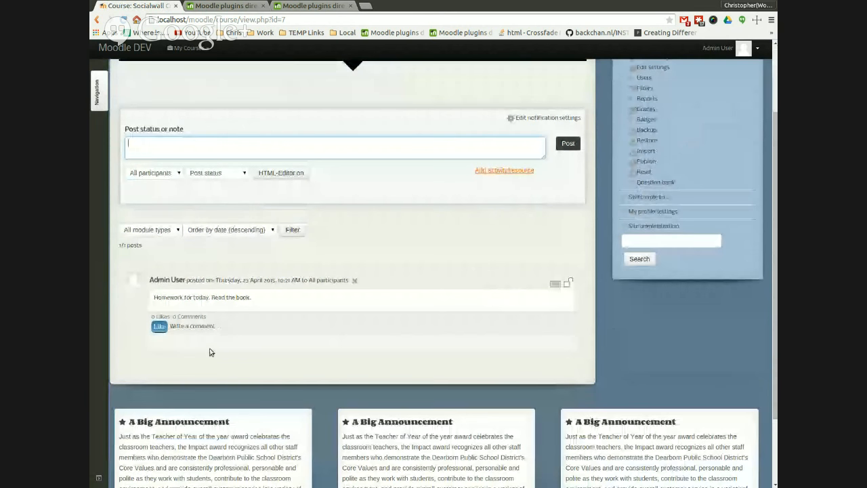
left_click(160, 326)
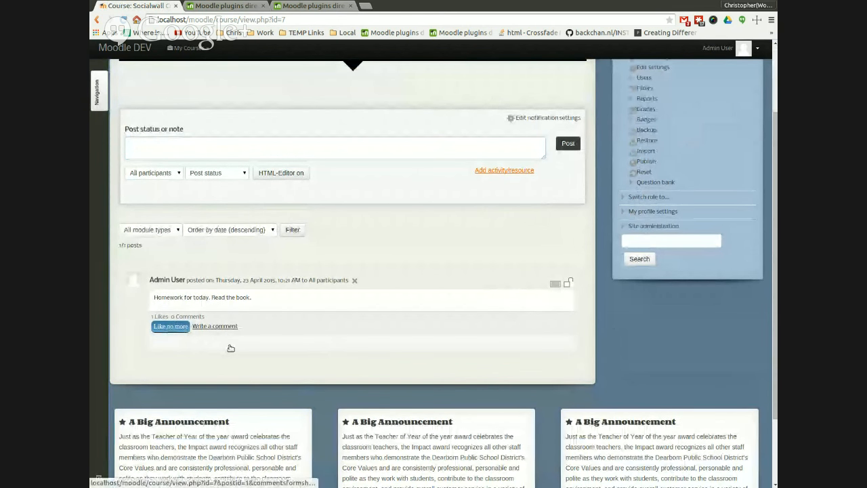
Step: Comment 'This is too much reading.' on the homework post
left_click(227, 327)
left_click(278, 366)
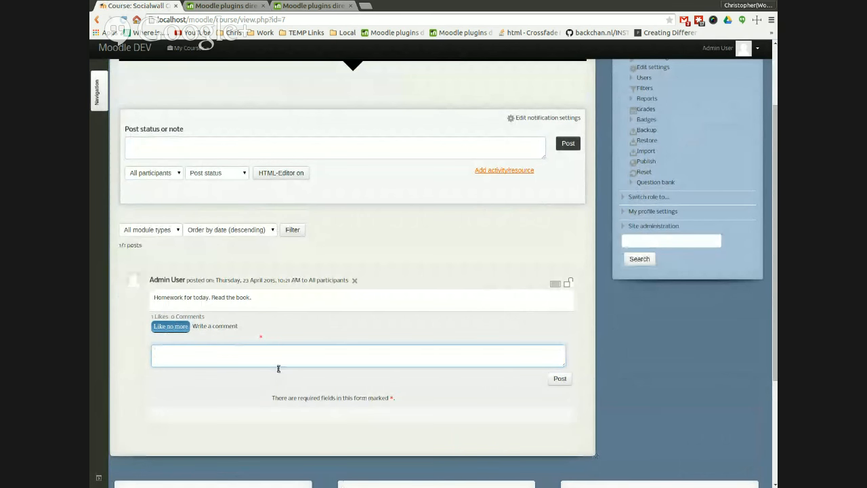
type("This is too much reading.")
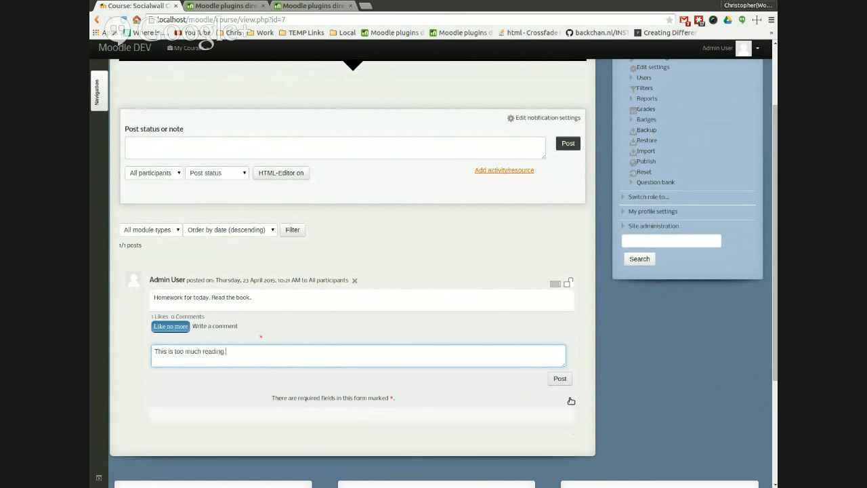
left_click(560, 378)
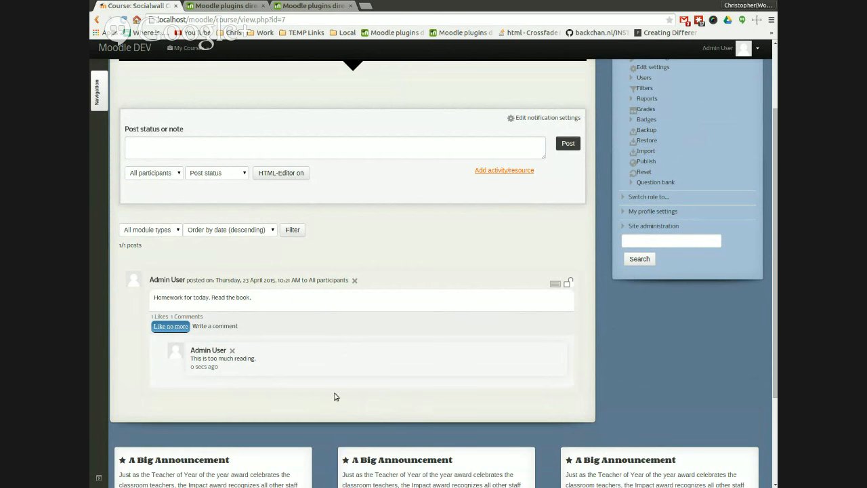
left_click_drag(224, 389, 183, 383)
left_click_drag(295, 297, 253, 297)
left_click(238, 385)
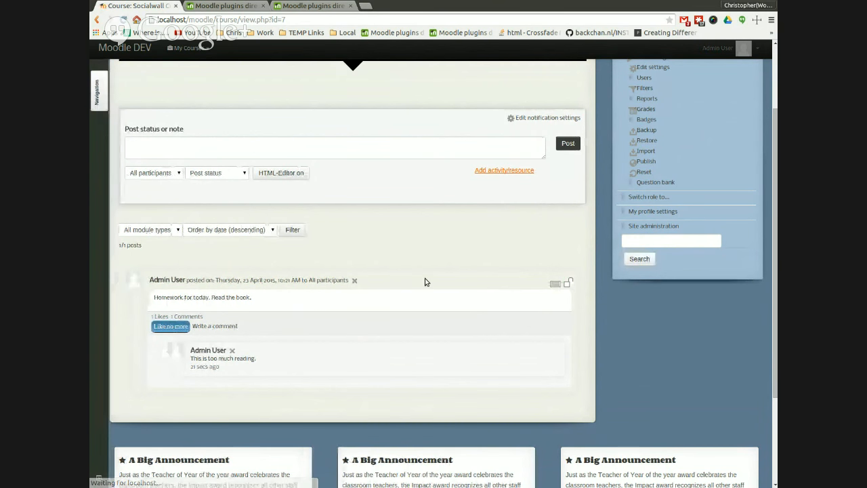
left_click_drag(226, 387, 182, 384)
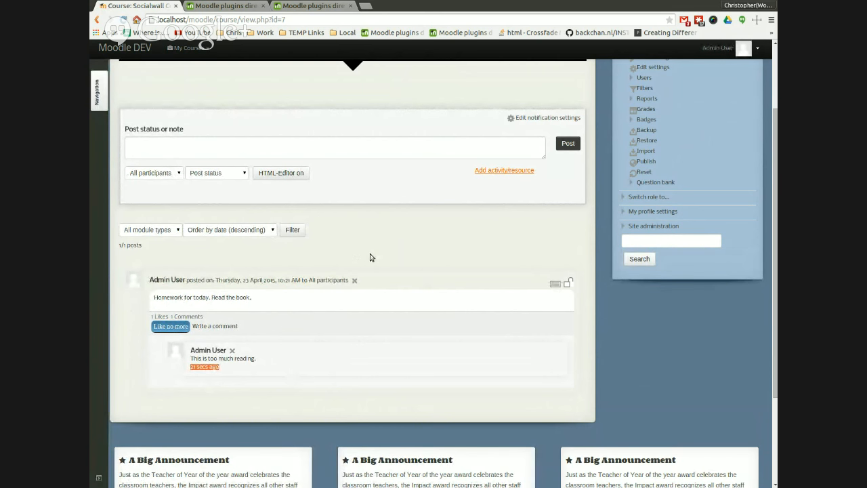
left_click(220, 383)
scroll(413, 288, "down", 1)
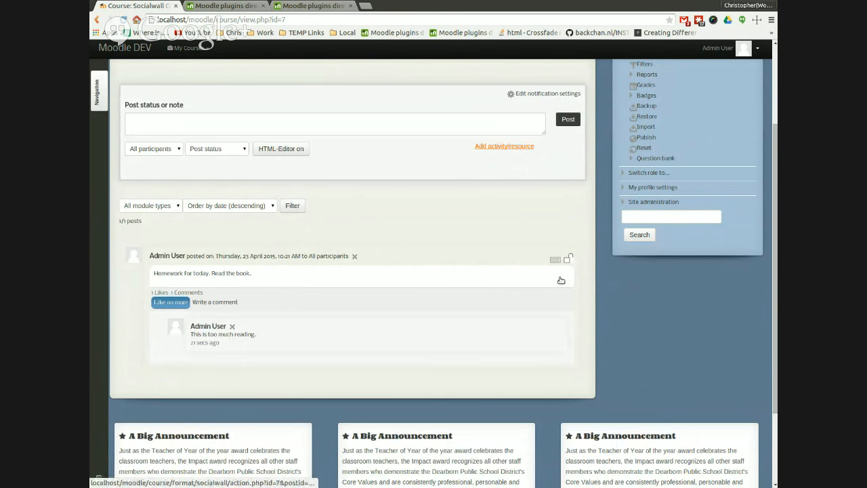
Step: Post the status note 'Another post' on the course wall
left_click(223, 132)
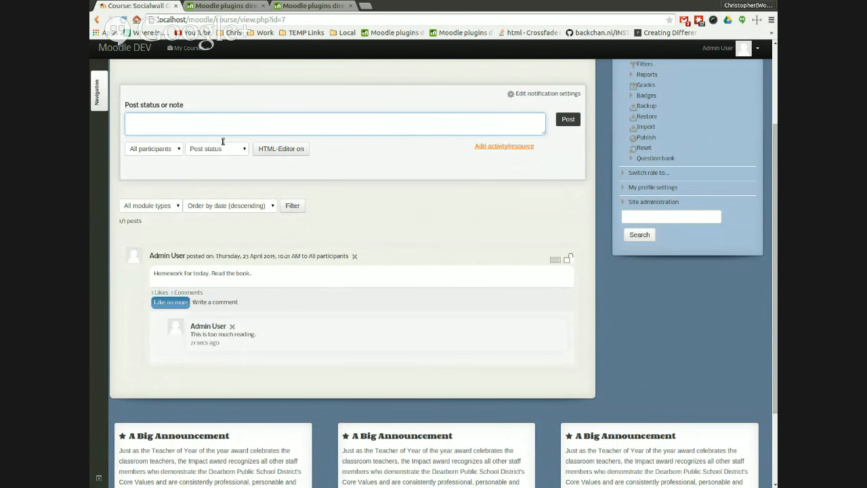
type("Another post")
left_click(572, 124)
Step: Make the 'Another post' post sticky on the wall
scroll(413, 224, "down", 3)
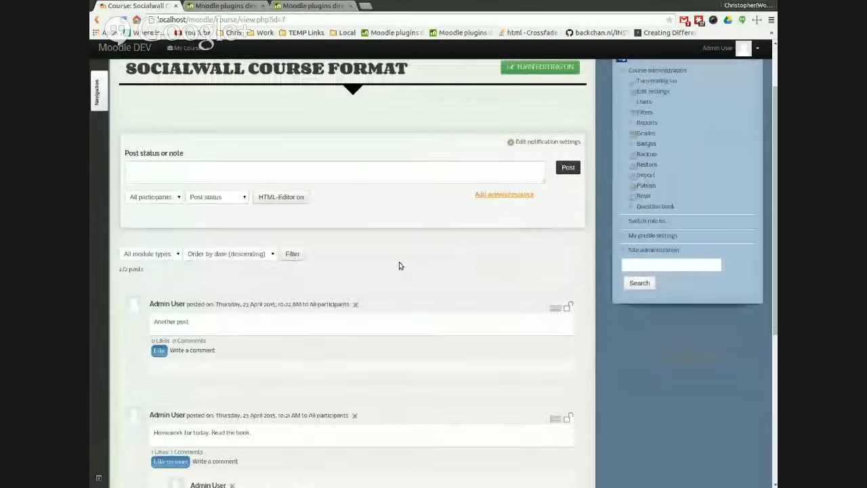
scroll(176, 312, "down", 2)
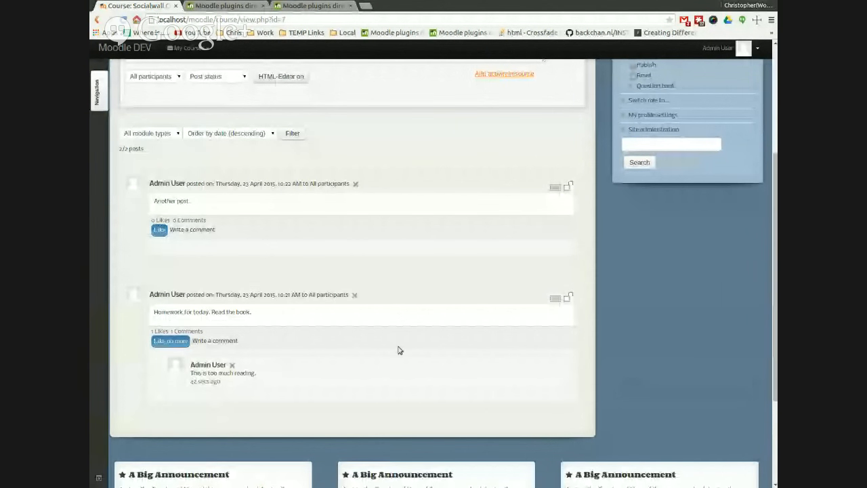
left_click(203, 251)
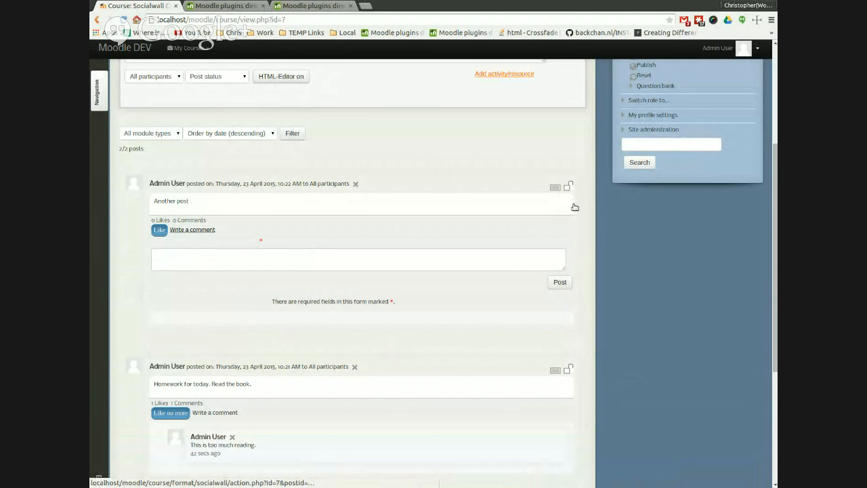
left_click(573, 204)
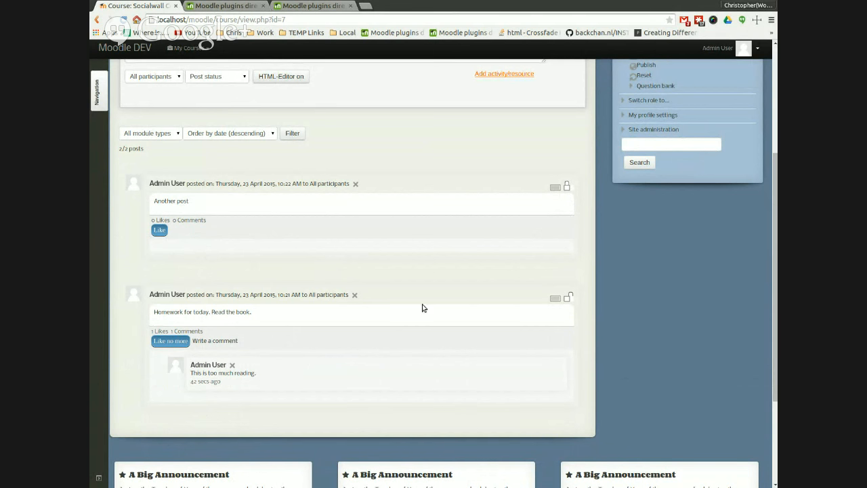
Step: Review the order of the posts on the course wall
left_click(559, 319)
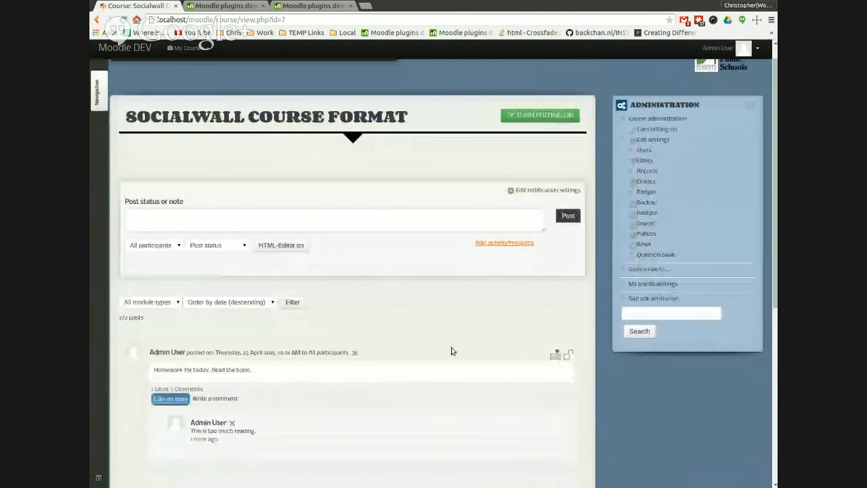
scroll(406, 326, "down", 3)
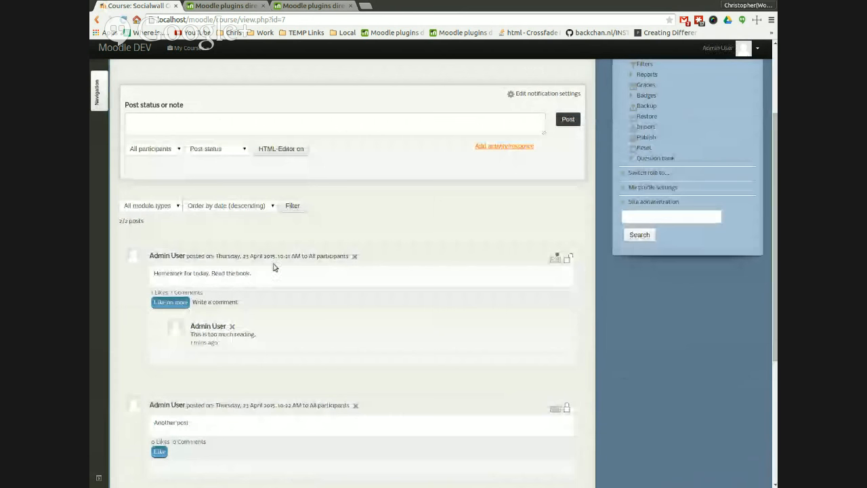
scroll(265, 407, "down", 2)
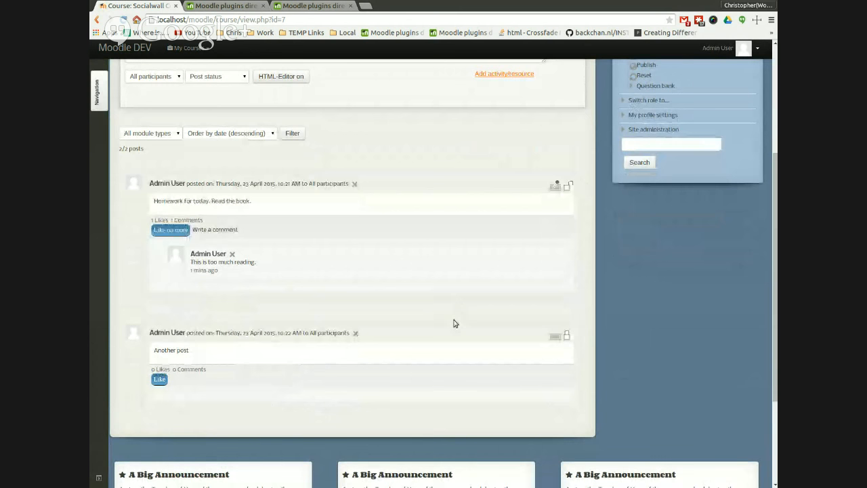
scroll(455, 324, "up", 2)
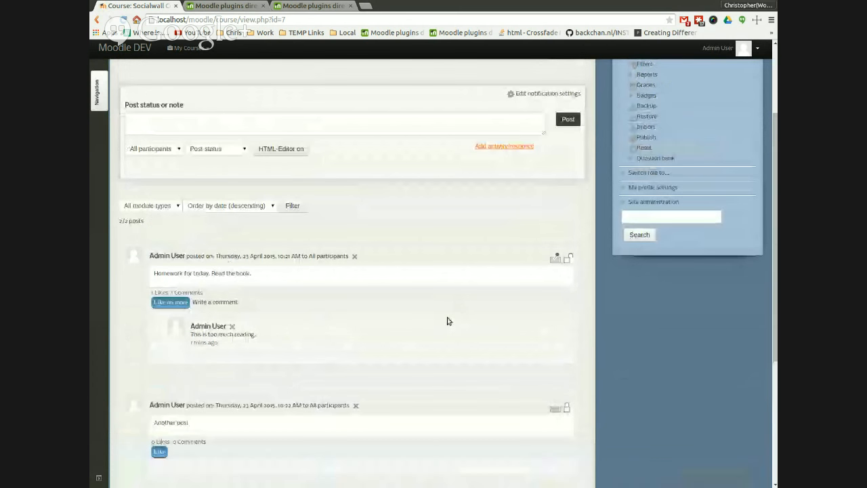
left_click(559, 278)
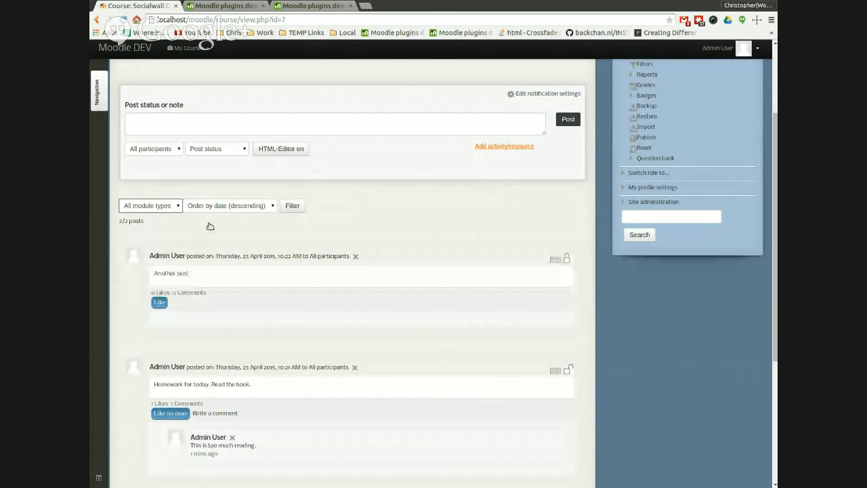
Step: Try filtering the wall posts ordered by date ascending, then restore the descending order
key("Tab")
key("Down")
key("Tab")
key("Return")
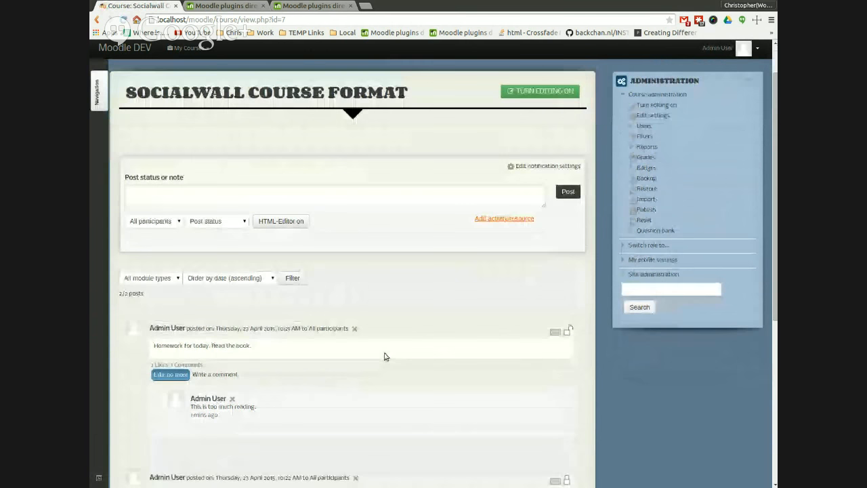
key("Tab")
key("Return")
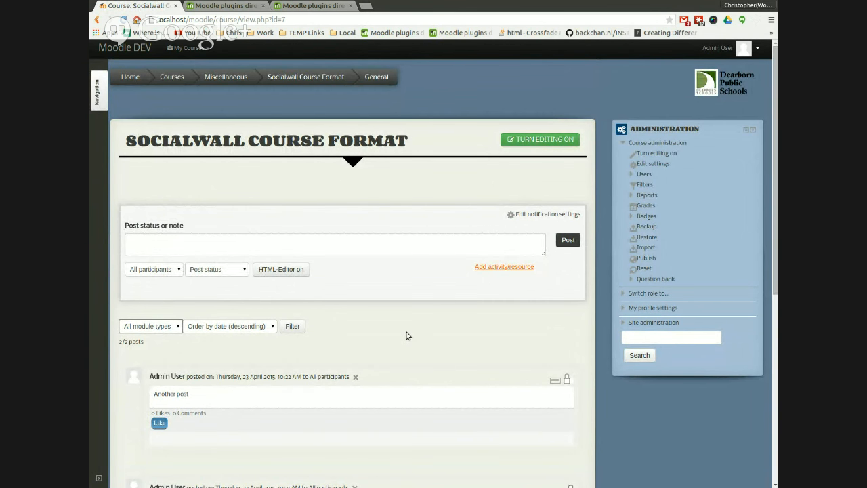
Step: Write the status note 'Please read this.' and open the area for adding an activity or resource
left_click(398, 254)
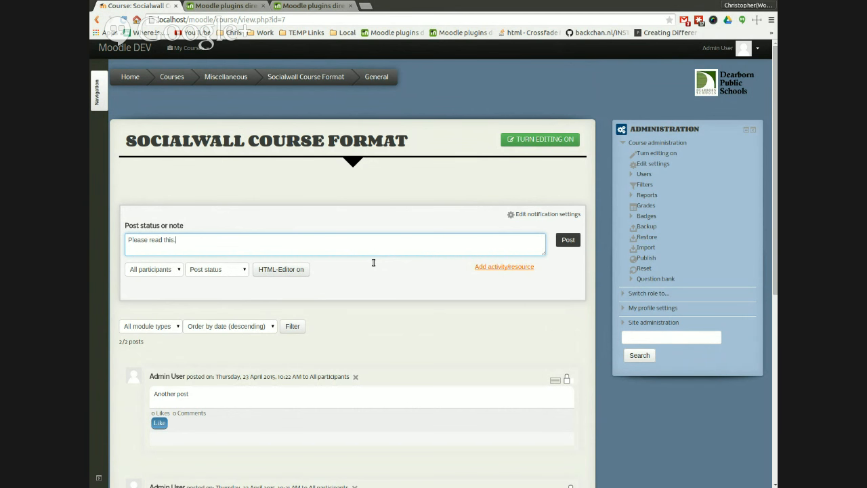
left_click(509, 290)
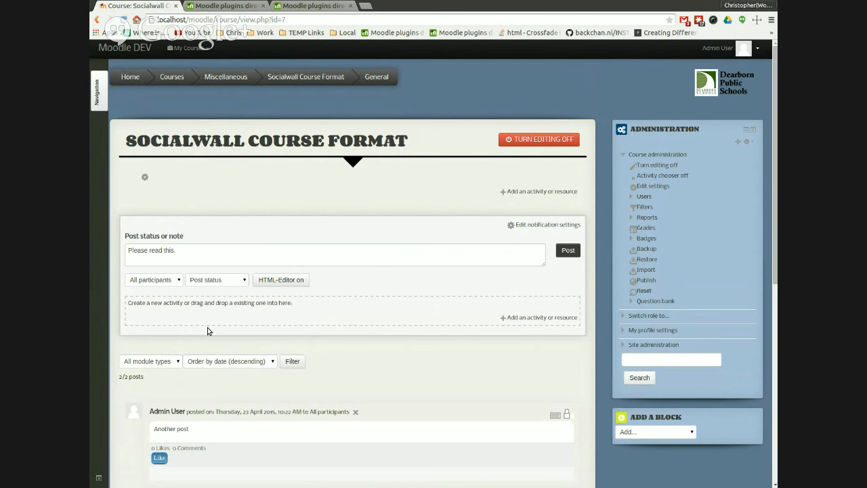
left_click(550, 338)
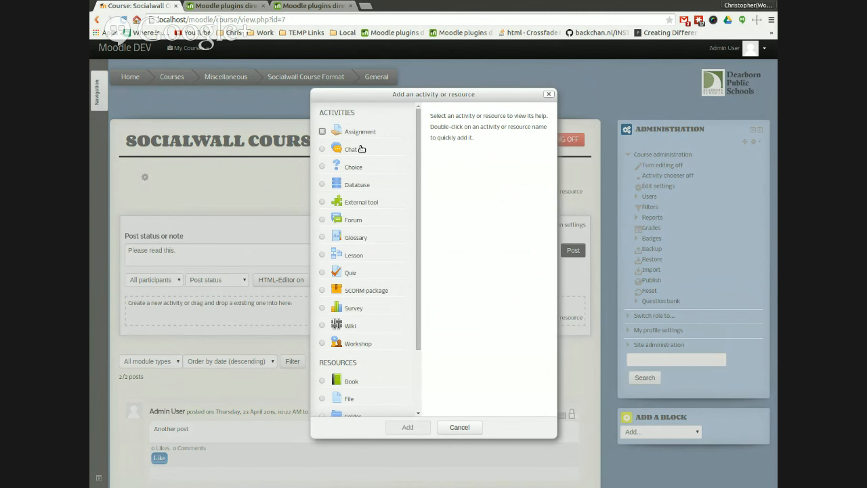
left_click_drag(423, 204, 420, 308)
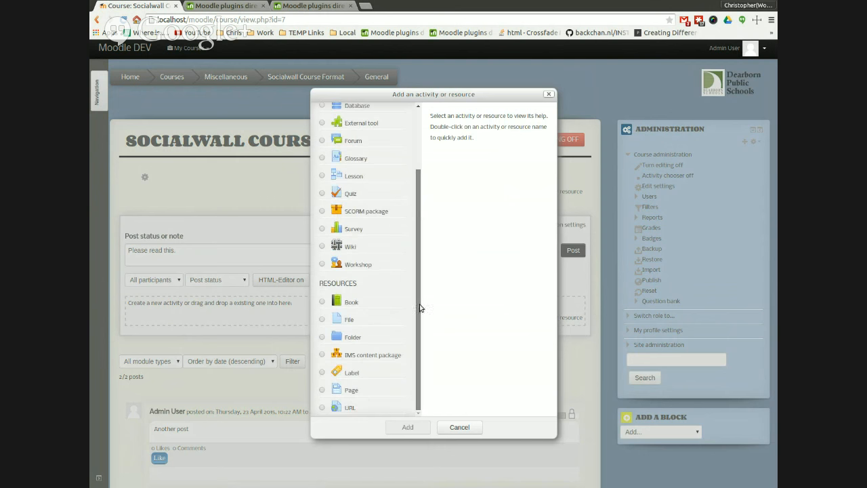
left_click(460, 426)
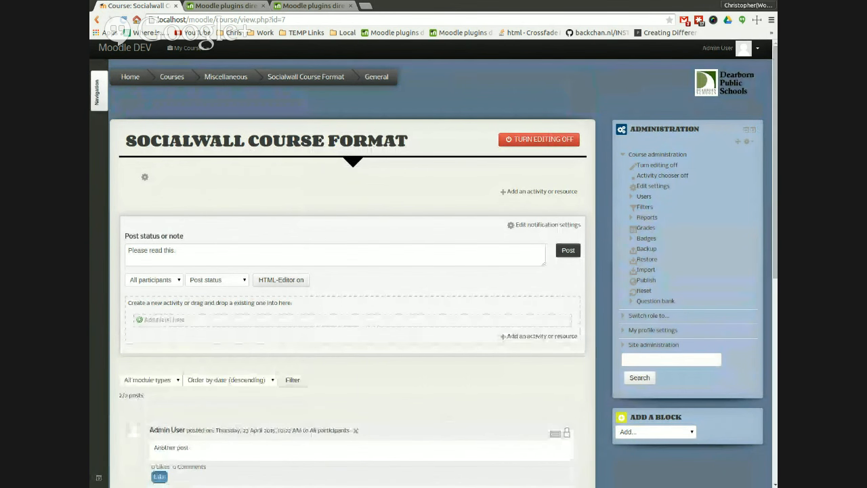
Step: Drop the file socialwall.pdf into the post's activity area and post the note
left_click_drag(392, 337, 389, 341)
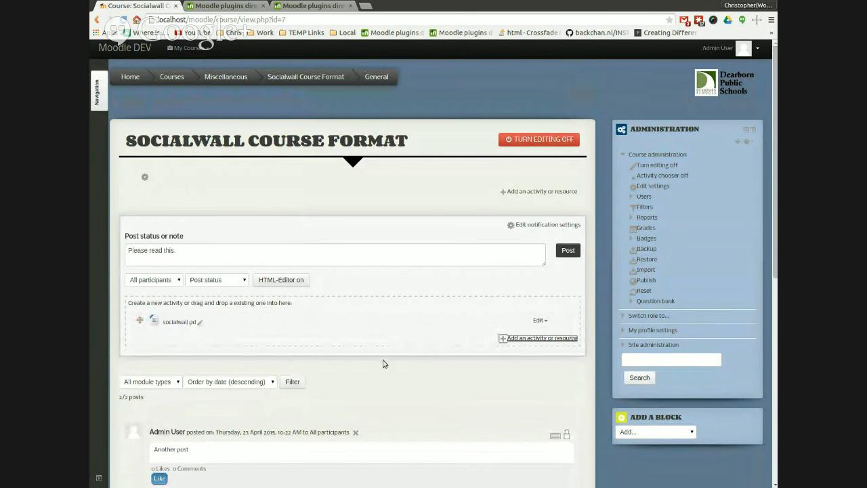
left_click(446, 277)
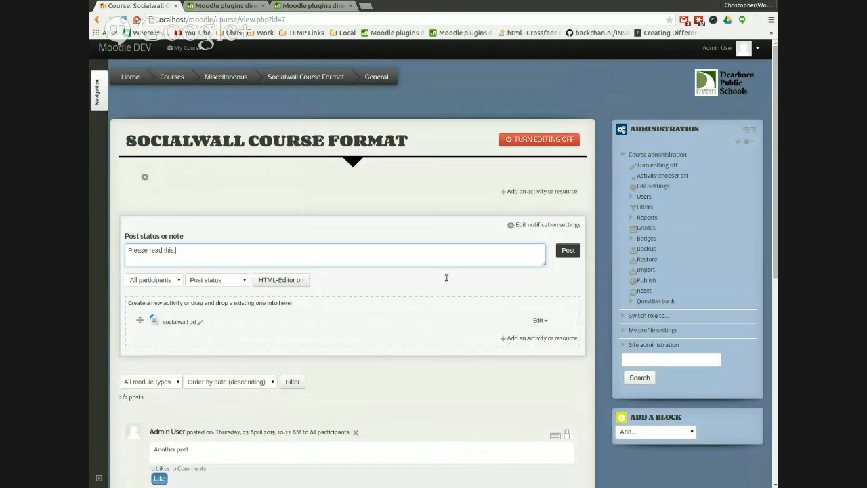
left_click(573, 270)
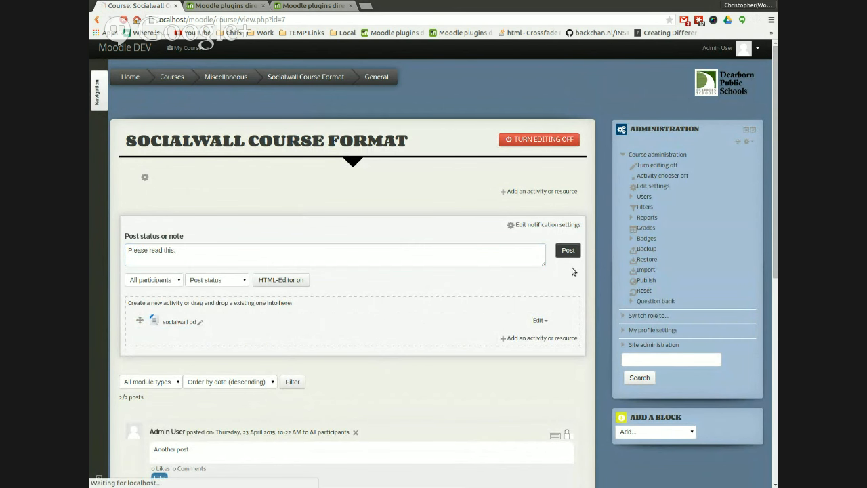
Step: With editing on, write the status note 'ASssignment Notice' and open the chooser for adding an activity or resource
scroll(380, 223, "down", 4)
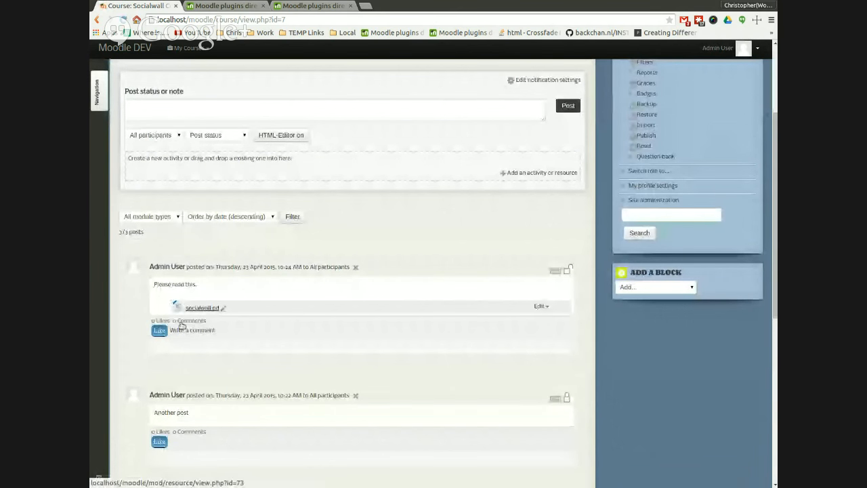
scroll(414, 238, "up", 5)
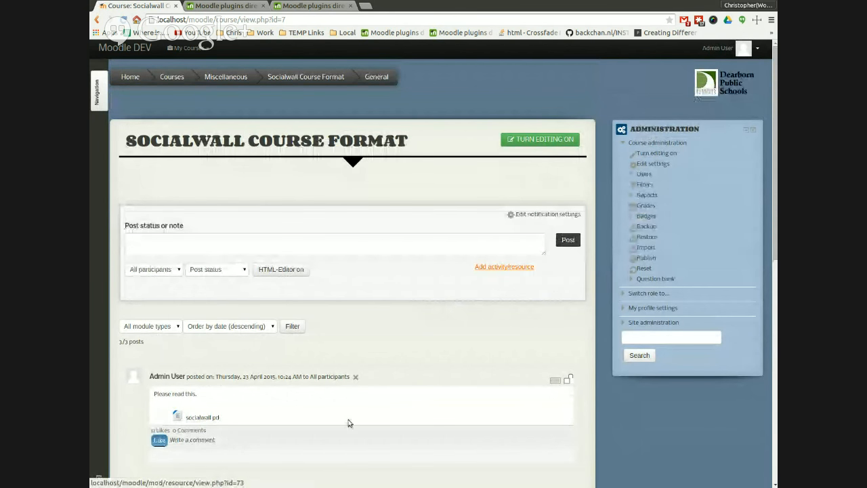
scroll(371, 421, "down", 1)
scroll(371, 420, "down", 2)
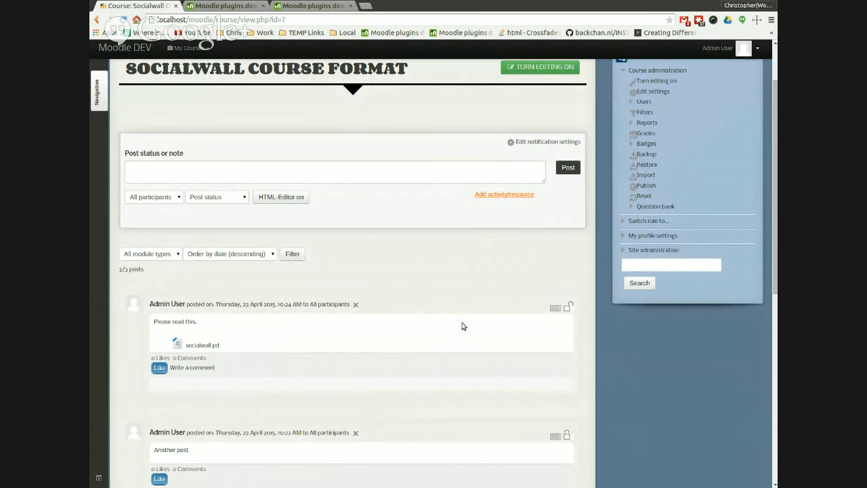
left_click(510, 215)
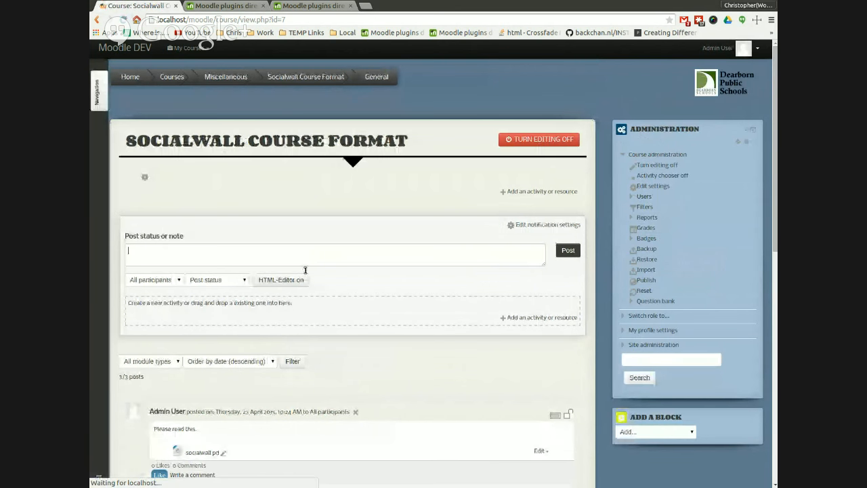
type("ASssignment ")
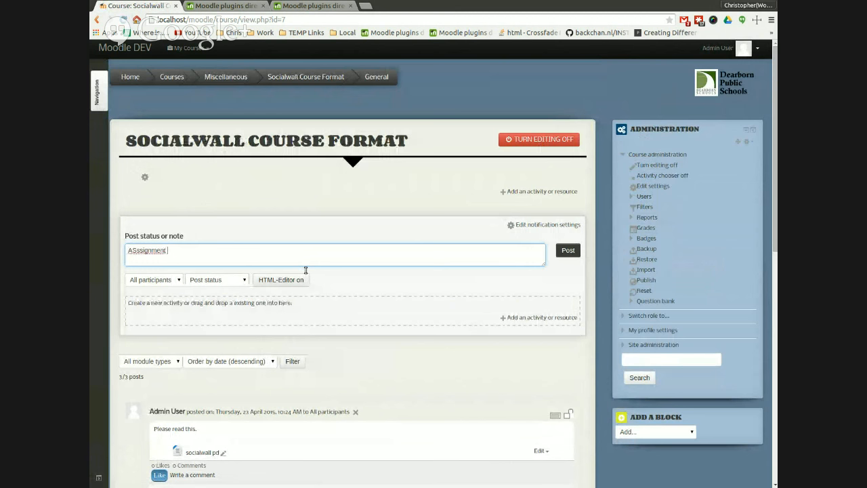
type("Not")
left_click(525, 318)
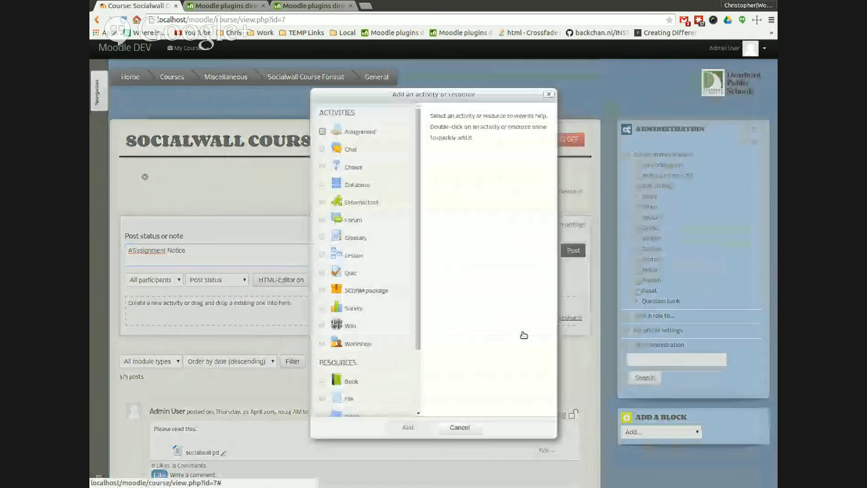
Step: Add an Assignment named 'What do you think?' with the description 'Tell me about your summer vacation.'
left_click(325, 131)
left_click(401, 425)
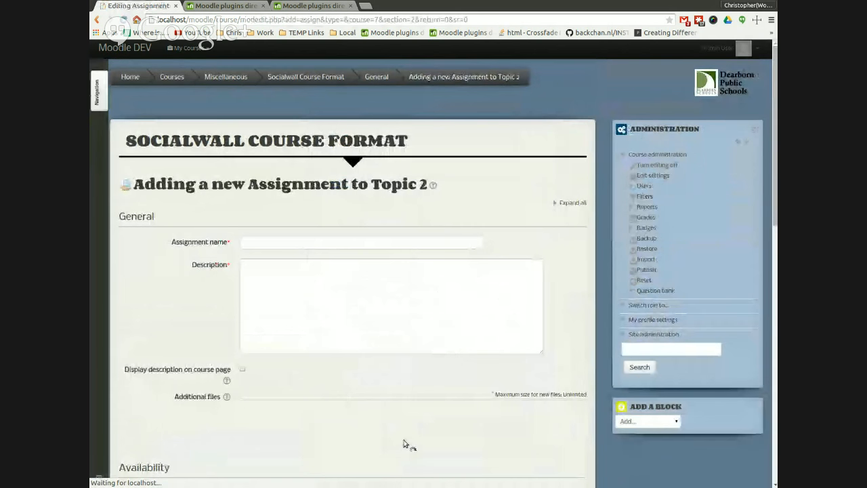
type("What do")
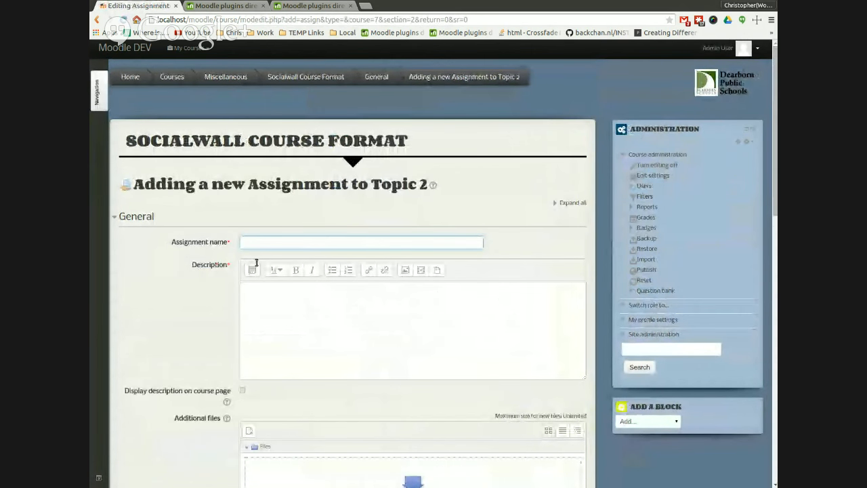
type(" you think")
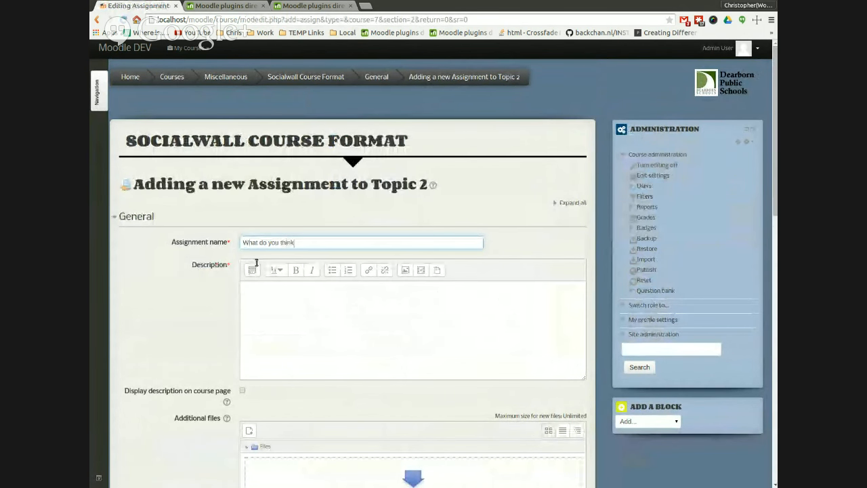
type("?")
left_click(262, 324)
type("Tell me ")
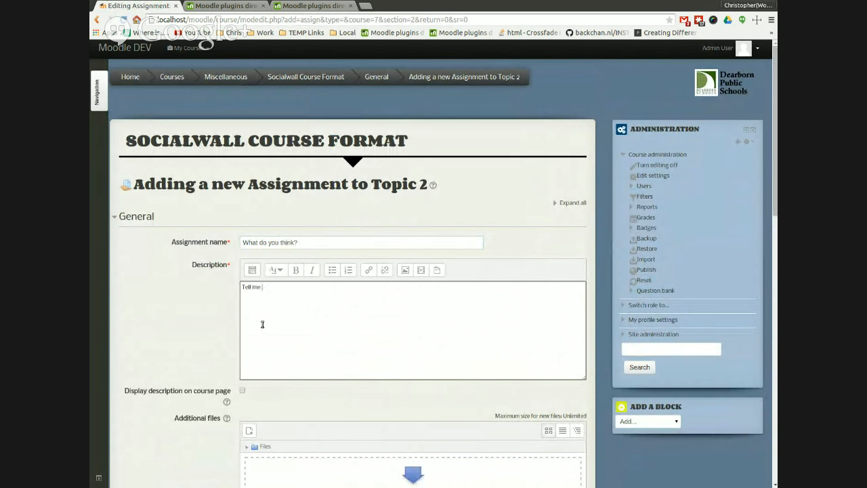
type("about your summer vacation.")
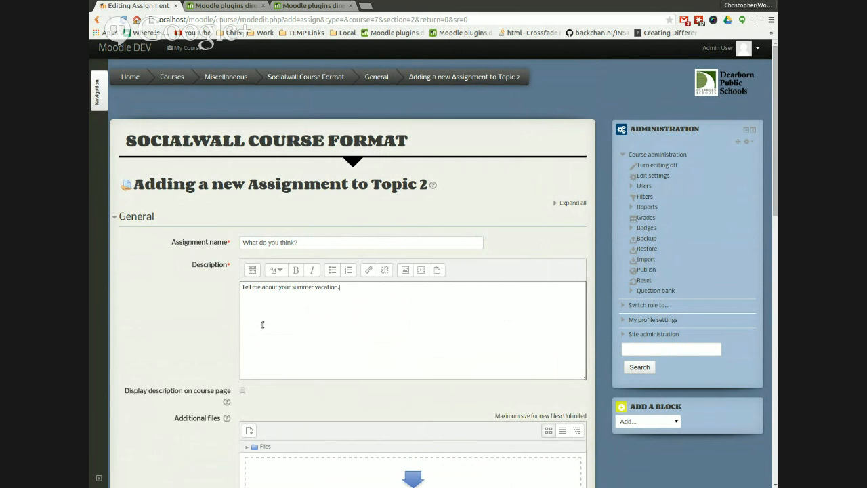
scroll(235, 340, "down", 5)
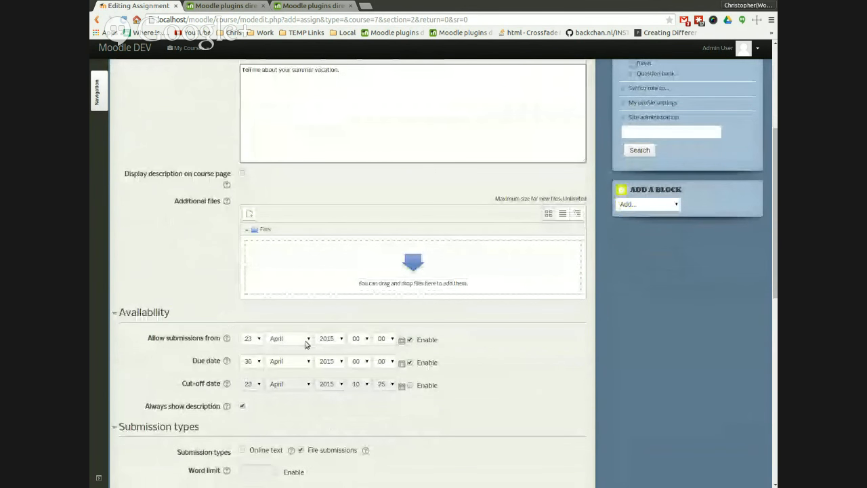
Step: Set the assignment's submission type to online text only with a 500-word limit, then save and return to the course
left_click(301, 353)
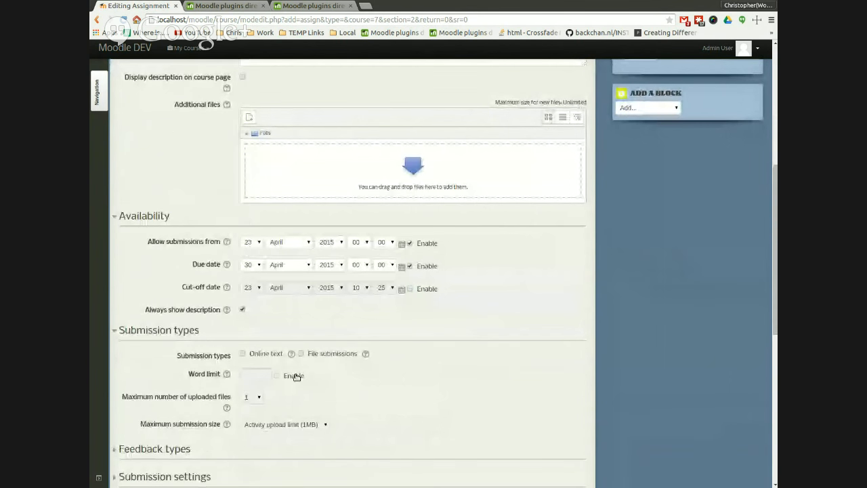
left_click(242, 353)
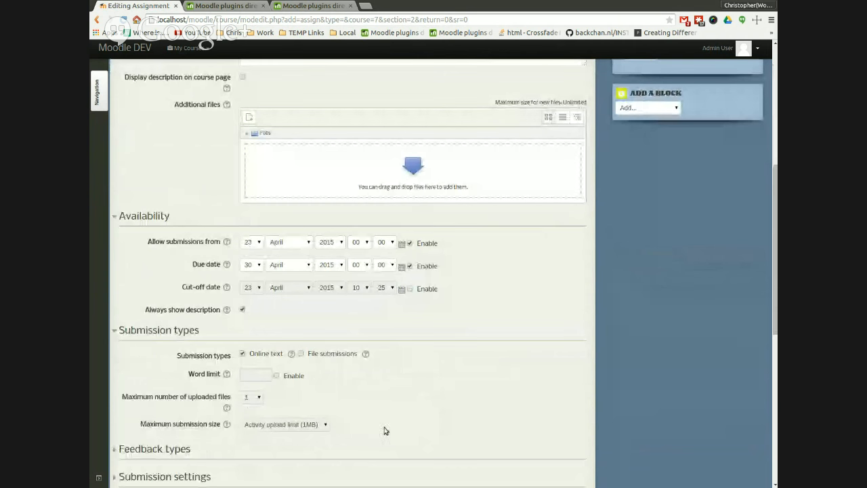
left_click(277, 375)
left_click(255, 376)
type("500")
scroll(357, 406, "down", 3)
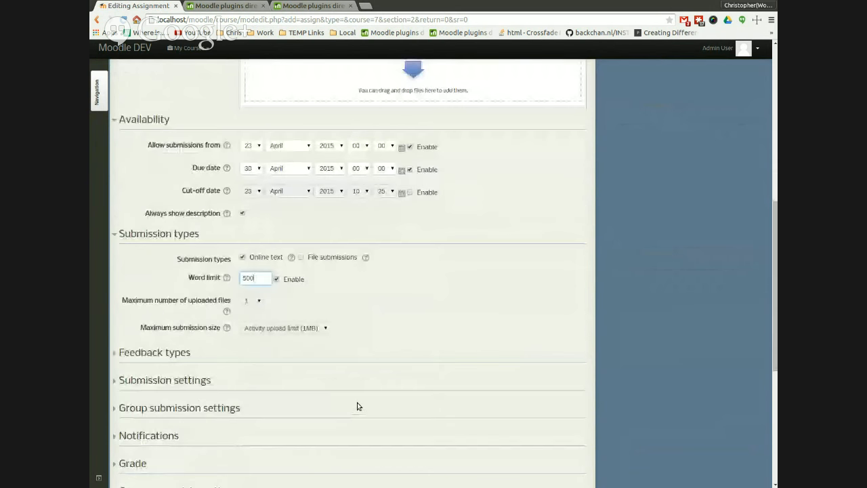
scroll(343, 401, "down", 3)
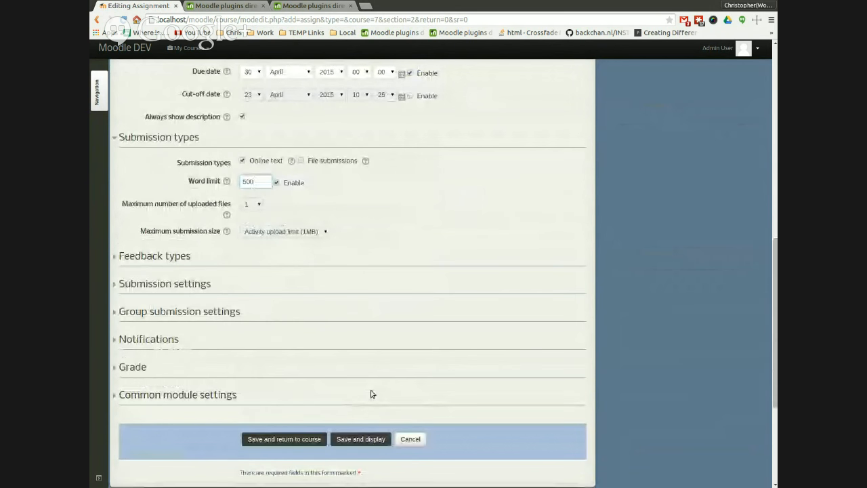
left_click(305, 444)
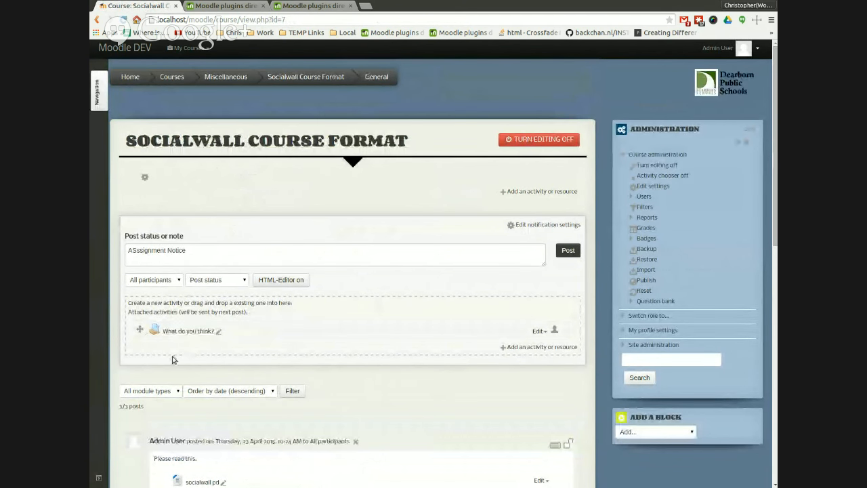
Step: Add a Chat named 'Chatter boxes' with the description 'Chat with me' and save it back to the course
left_click(540, 347)
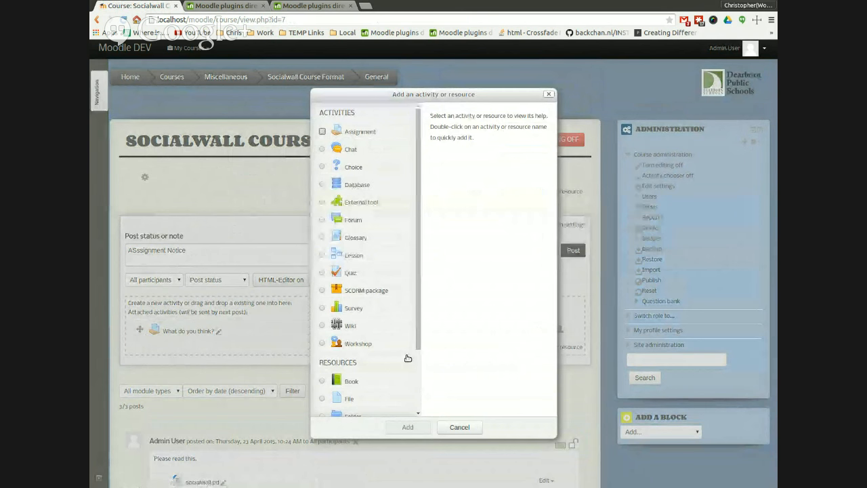
mouse_move(420, 300)
left_mouse_down()
mouse_move(430, 373)
mouse_move(418, 292)
left_mouse_up()
left_click(349, 149)
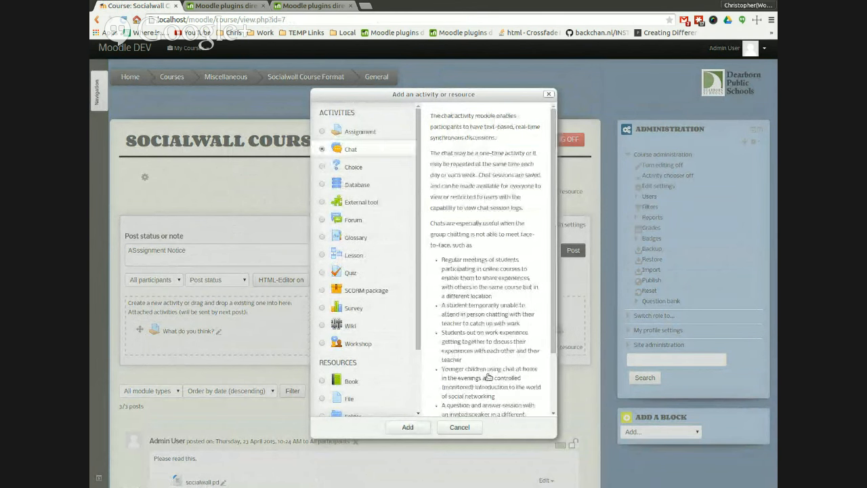
left_click(407, 427)
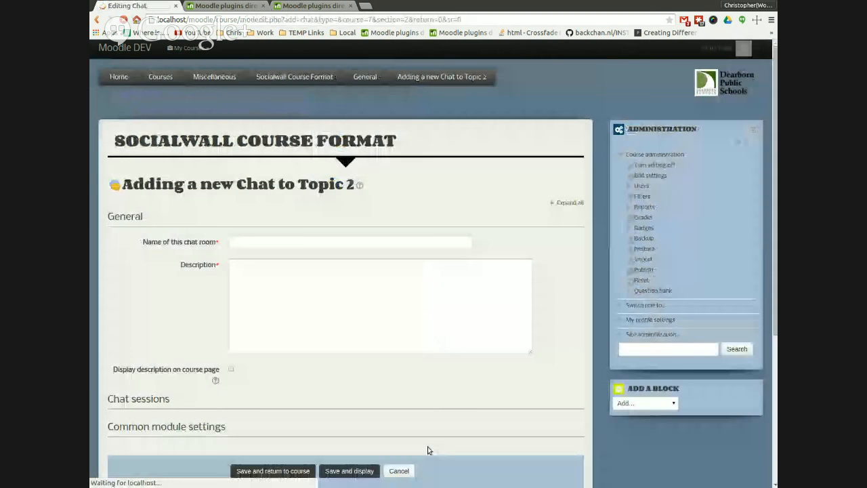
type("Chatter boxes")
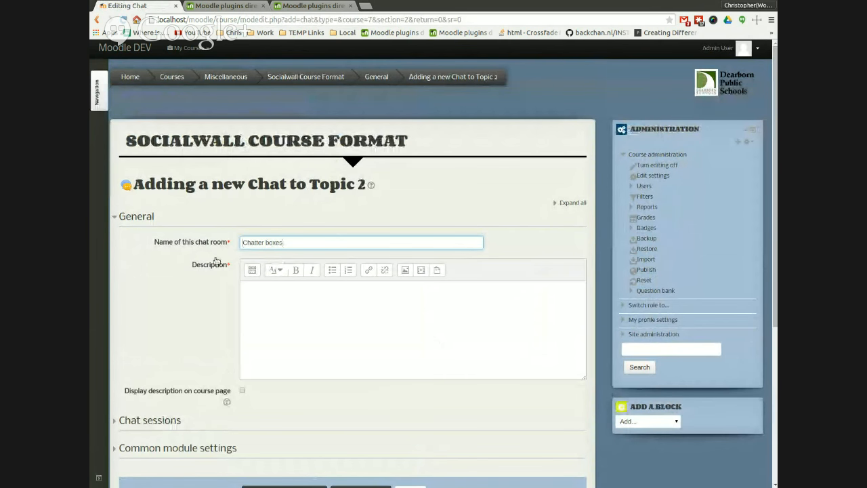
left_click(264, 302)
type("Chat with me")
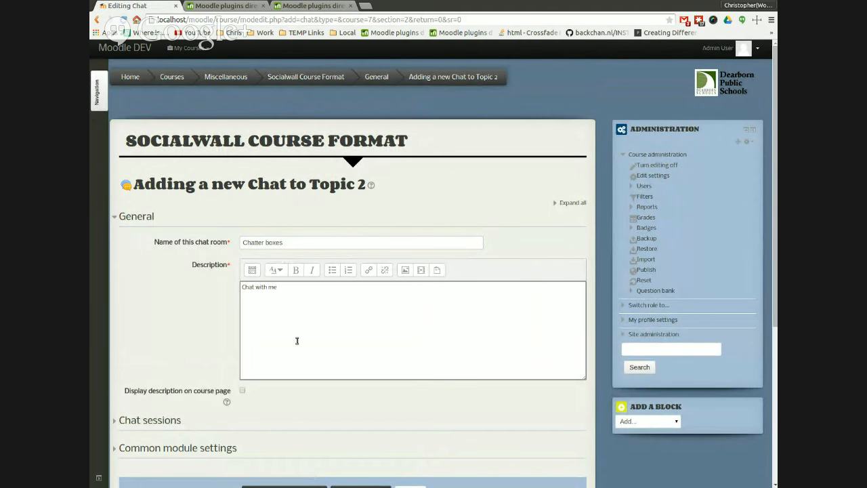
scroll(296, 340, "down", 3)
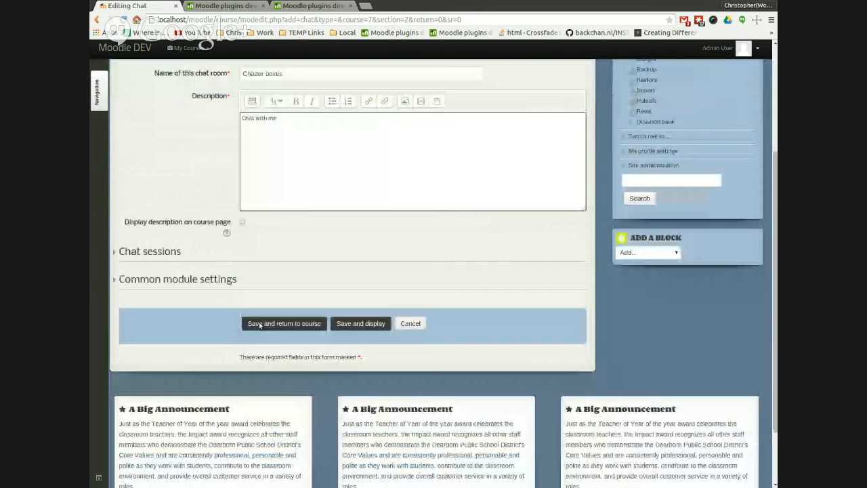
left_click(290, 325)
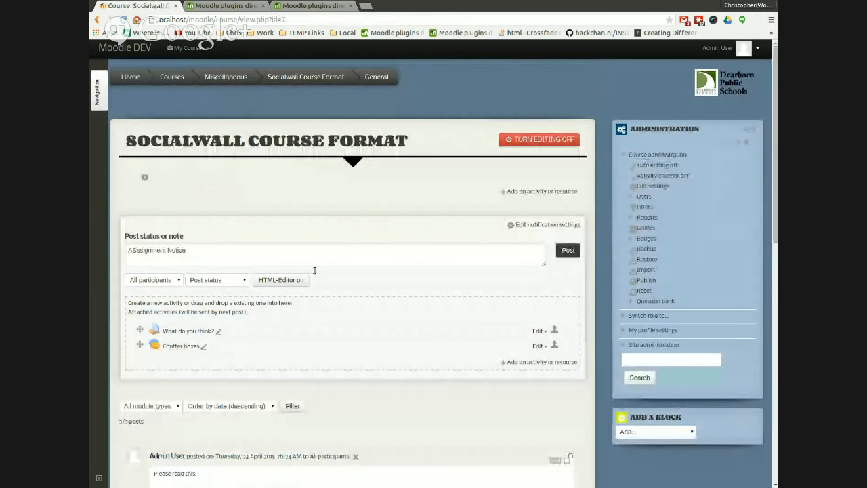
Step: Post the note with the attached assignment and chat
left_click(568, 250)
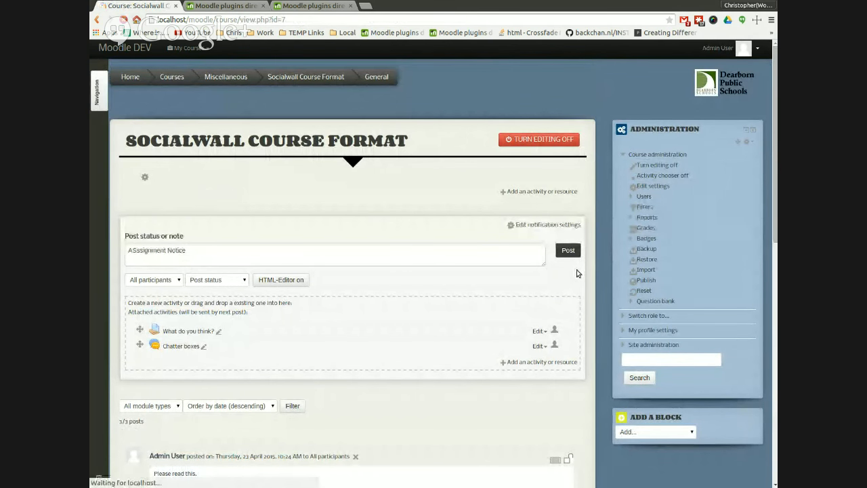
scroll(366, 312, "down", 3)
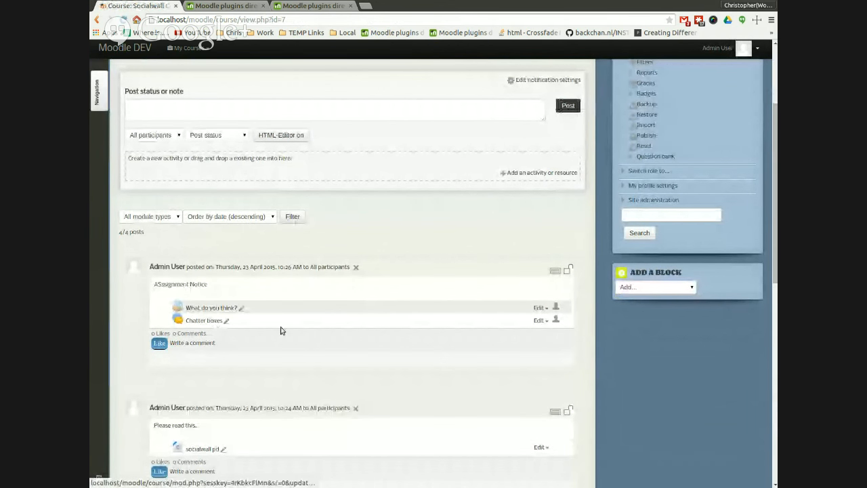
scroll(420, 224, "up", 3)
Step: With editing off, open the 'What do you think?' assignment from the wall post, try adding a submission, and return to the course
left_click(542, 133)
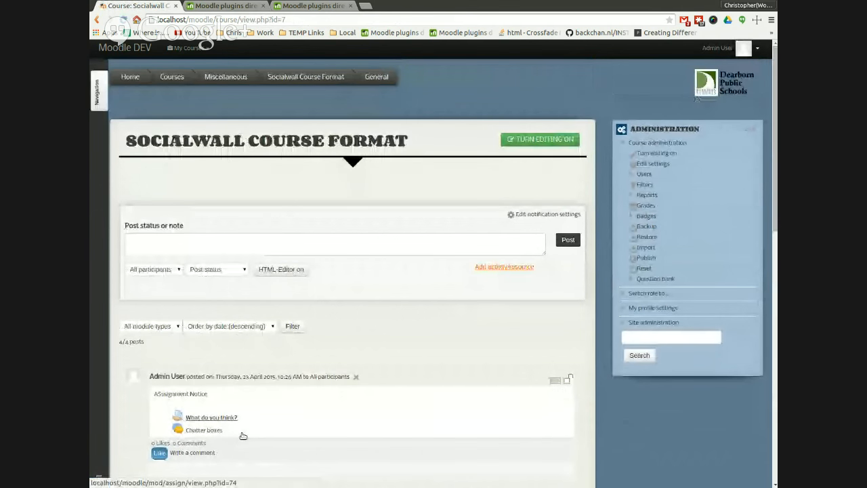
left_click(354, 419)
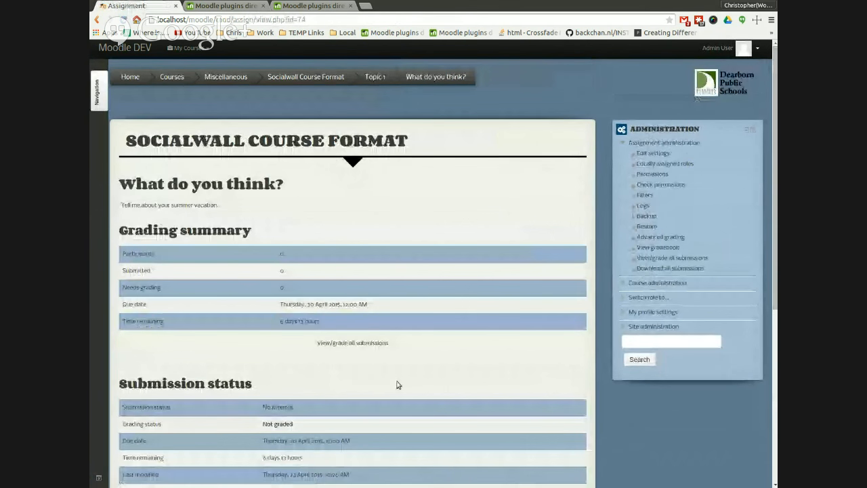
scroll(352, 372, "down", 3)
left_click(349, 371)
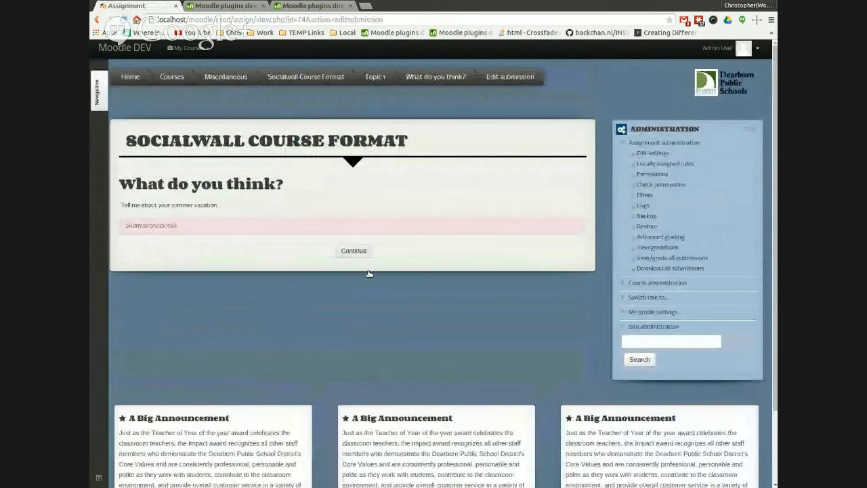
left_click(354, 251)
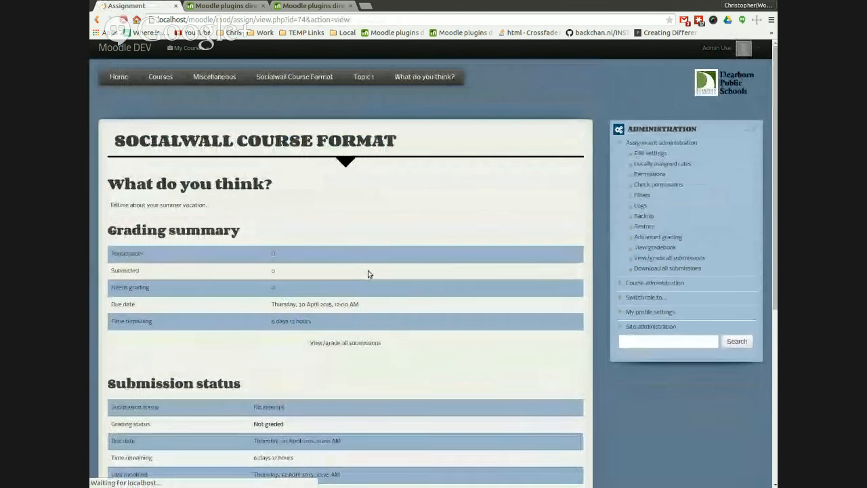
left_click(320, 87)
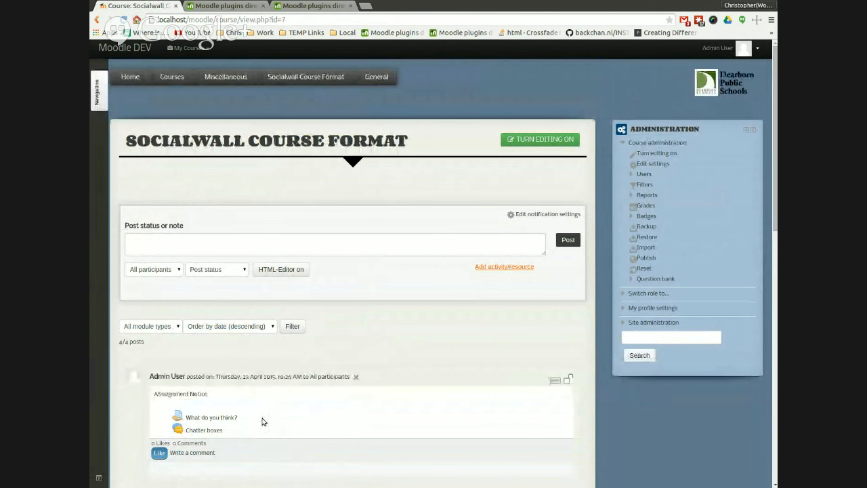
Step: Toggle editing on and off again and review the posts on the course wall
left_click(515, 290)
left_click(542, 317)
left_click(459, 426)
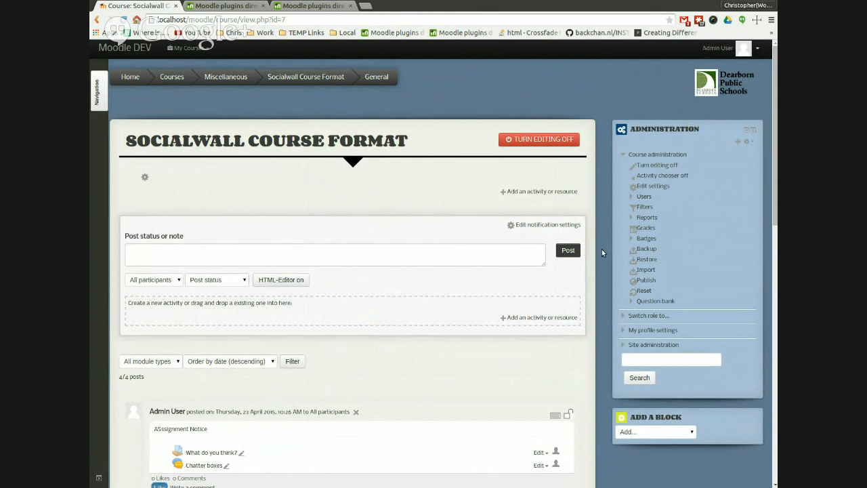
left_click(539, 139)
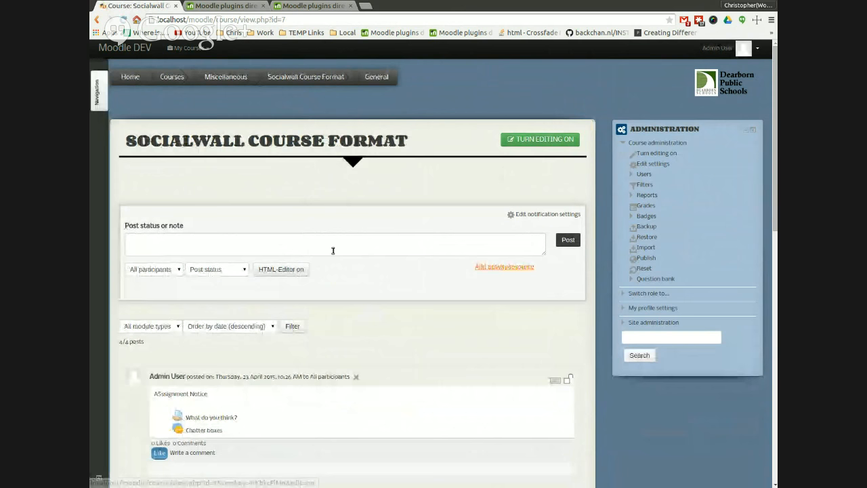
scroll(329, 265, "down", 3)
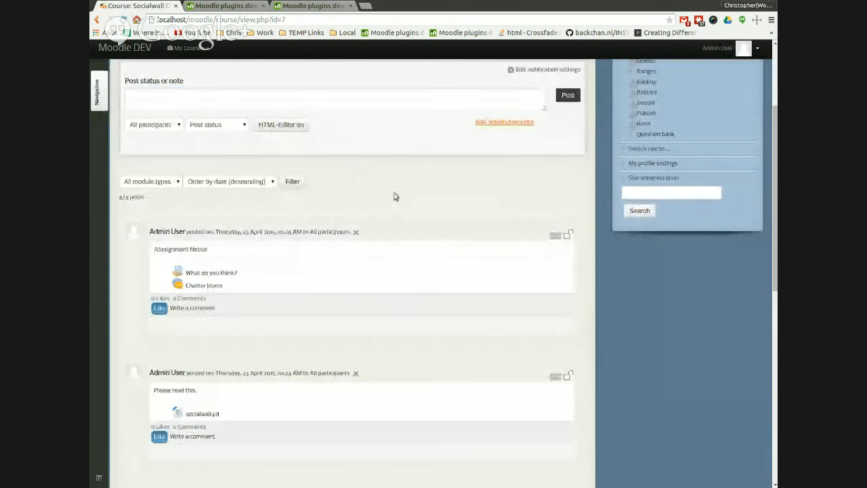
scroll(475, 422, "up", 3)
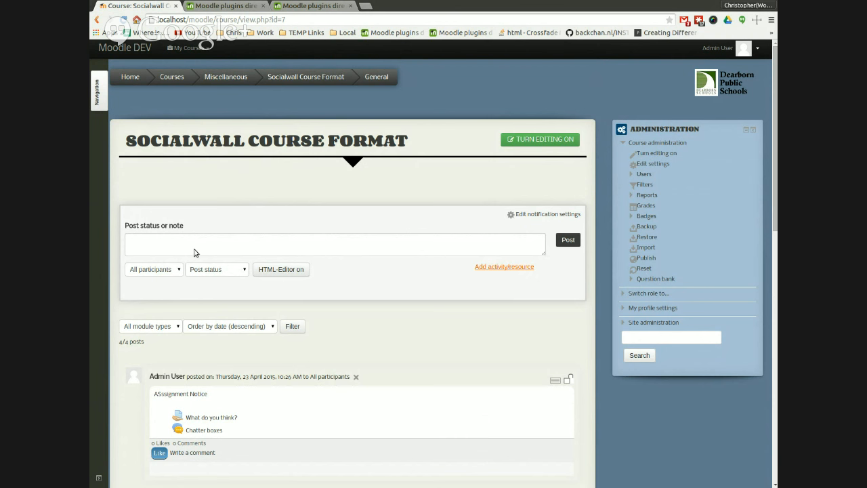
left_click(427, 251)
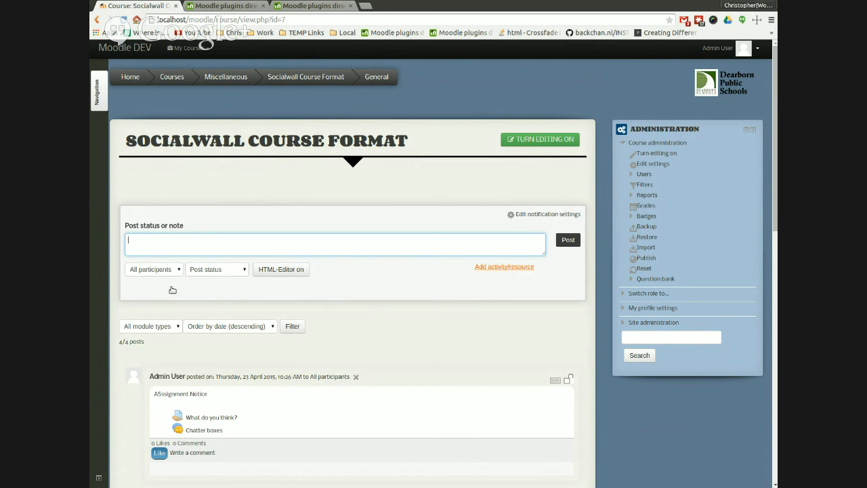
key("Tab")
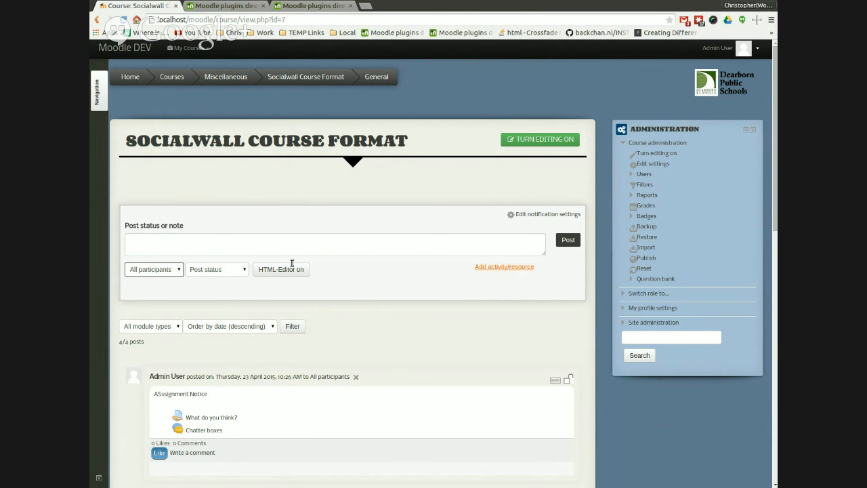
key("Tab")
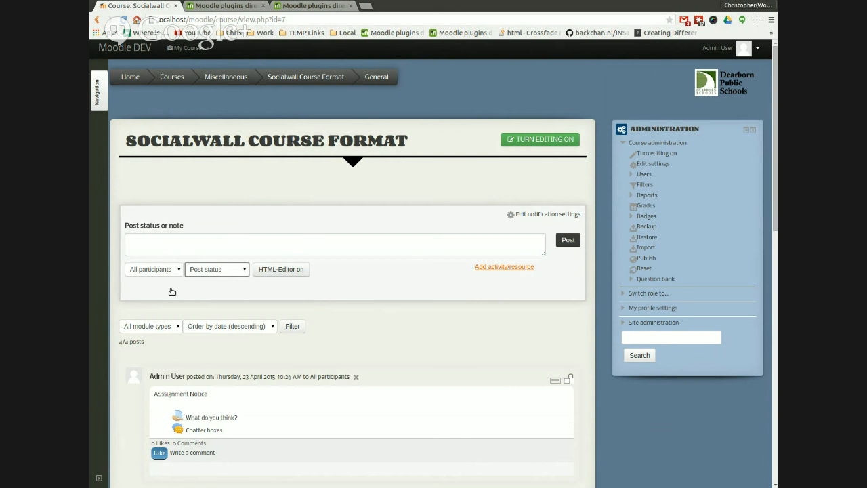
left_click(180, 247)
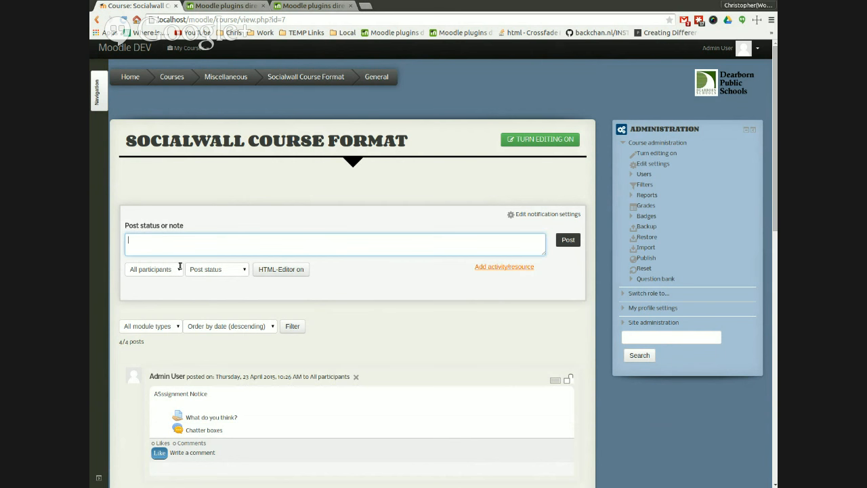
left_click(179, 270)
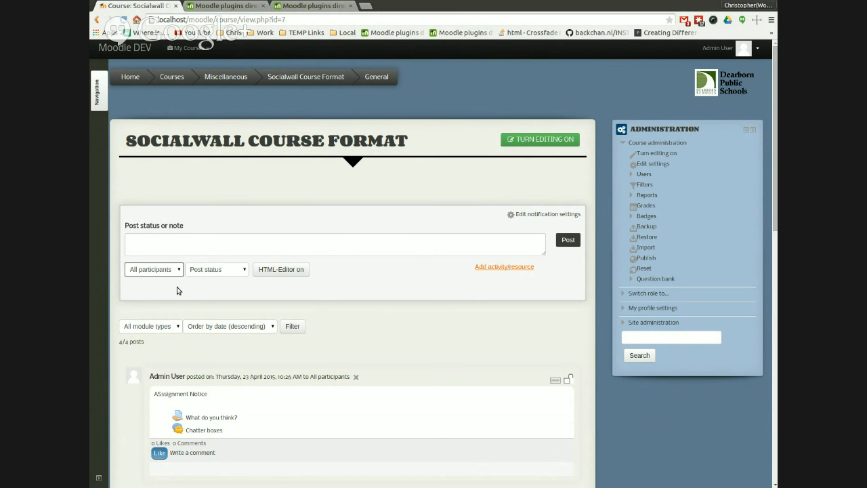
left_click(196, 256)
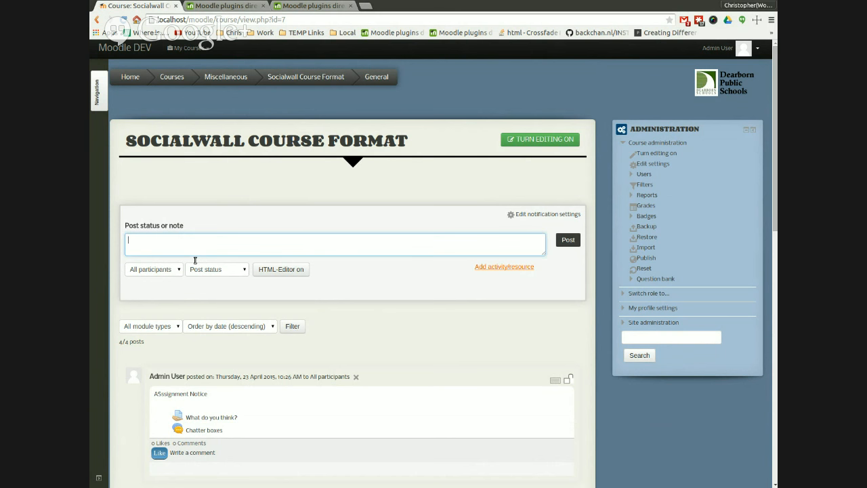
key("Tab")
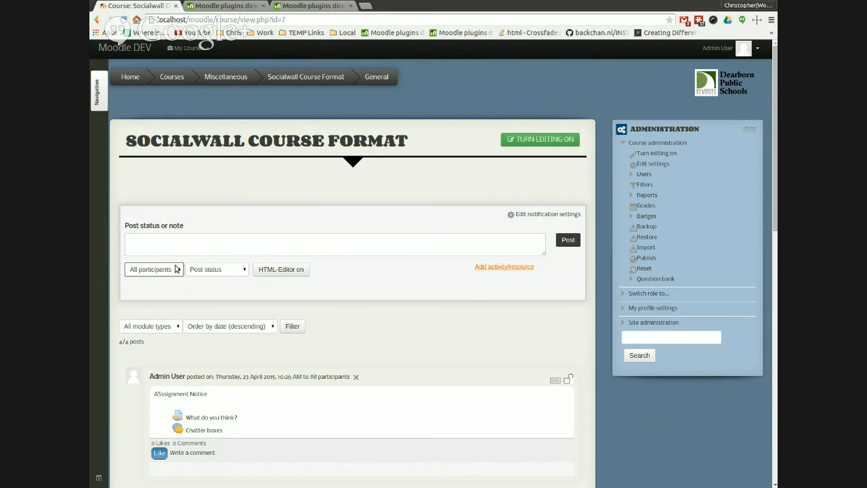
Step: Post the note 'Make an alert This is an alert.' with the post status set to Make alert
left_click(210, 262)
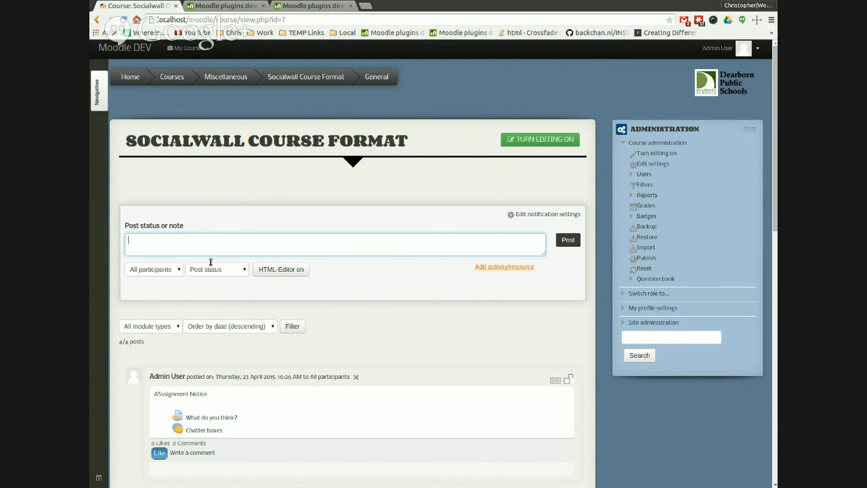
type("Make an alert")
left_click(240, 269)
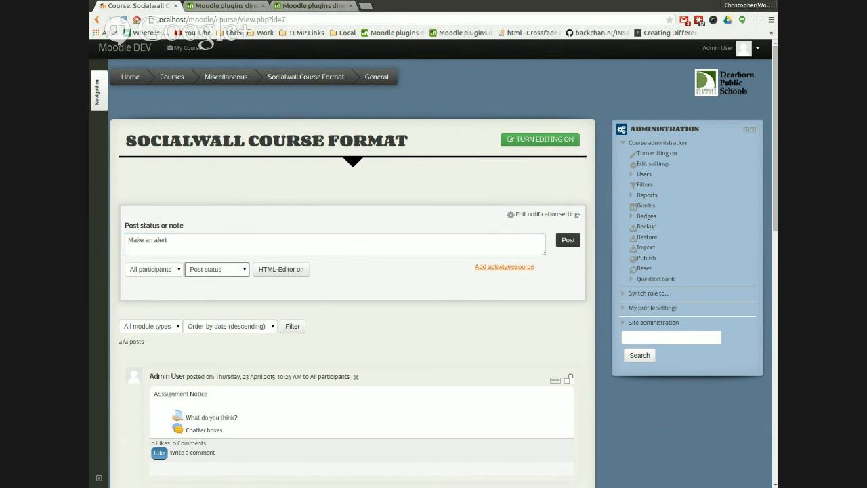
key("Down")
left_click(269, 253)
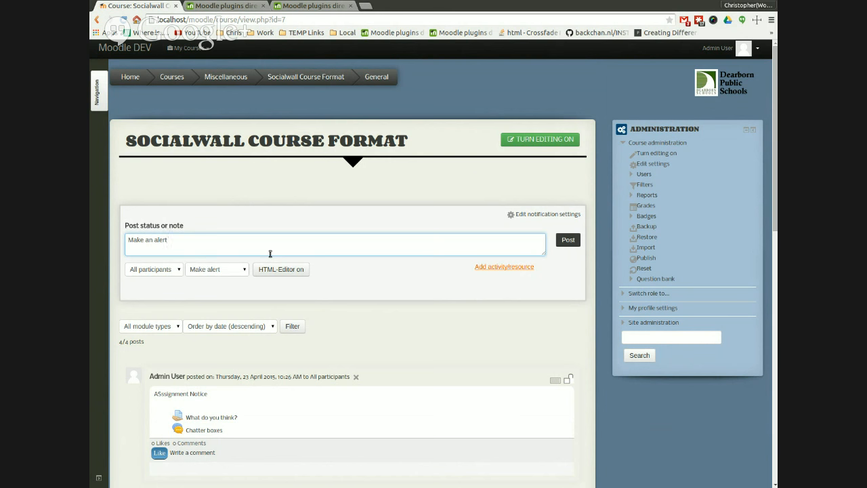
type("This is an alert.")
left_click(568, 242)
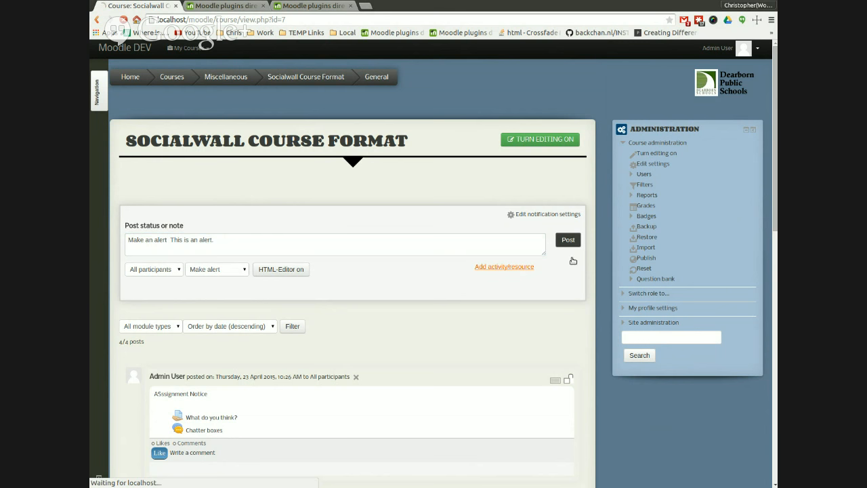
Step: Post a test note reading 'e rg etg srtg strg srtghsre' to the course wall
scroll(376, 329, "down", 3)
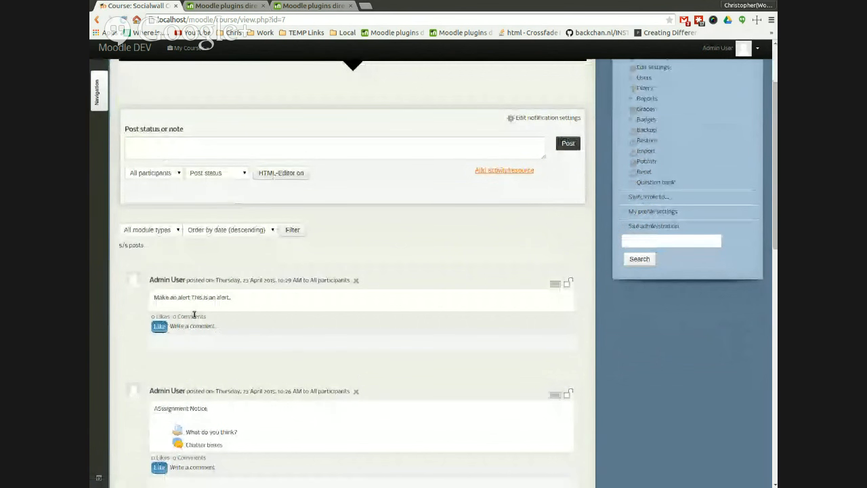
scroll(400, 326, "up", 3)
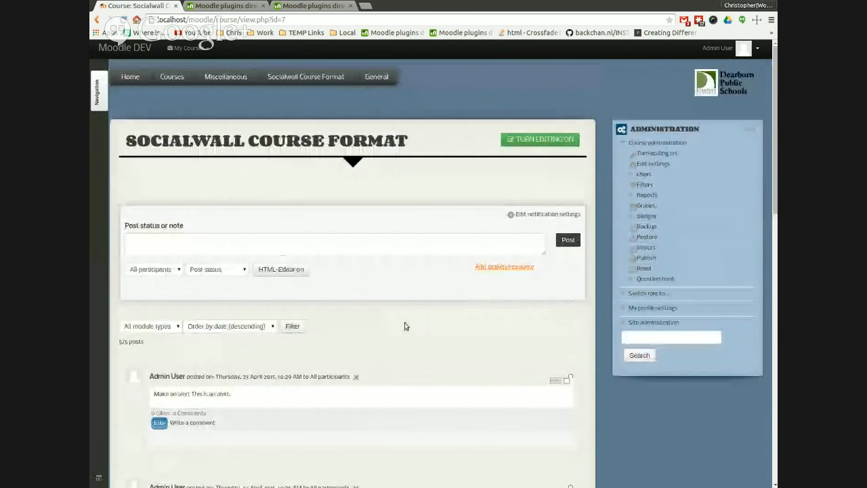
scroll(287, 291, "down", 1)
left_click(227, 222)
type("e")
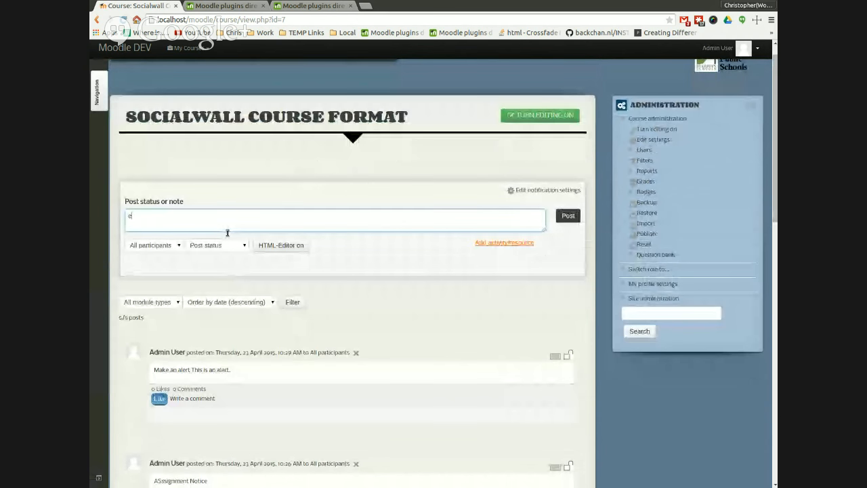
type(" rg elg srtg strg srtghsre")
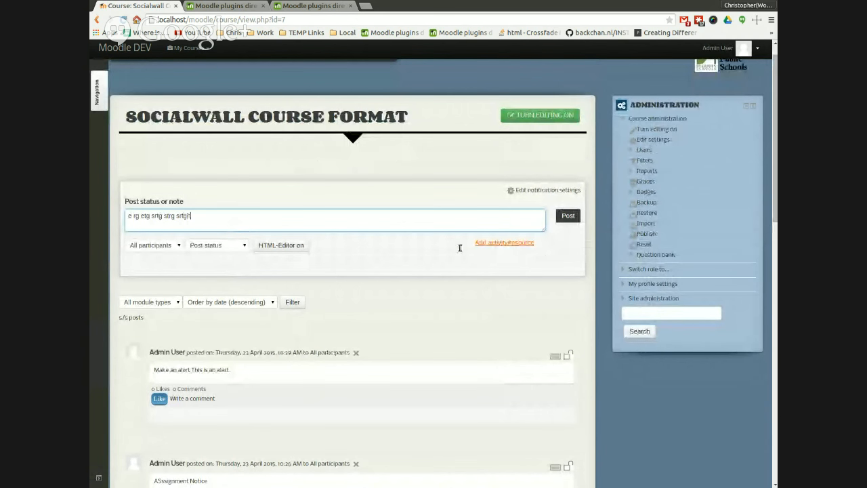
left_click(568, 216)
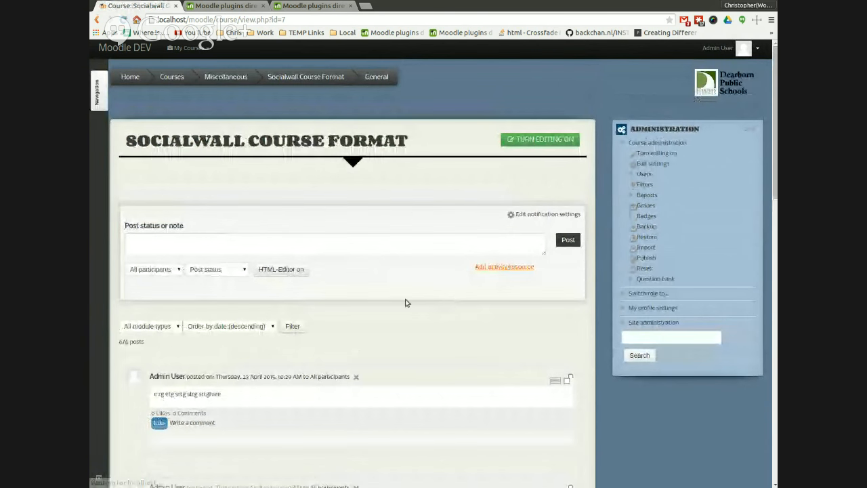
Step: Turn editing on and add the Alerts block to the course sidebar
scroll(285, 366, "down", 3)
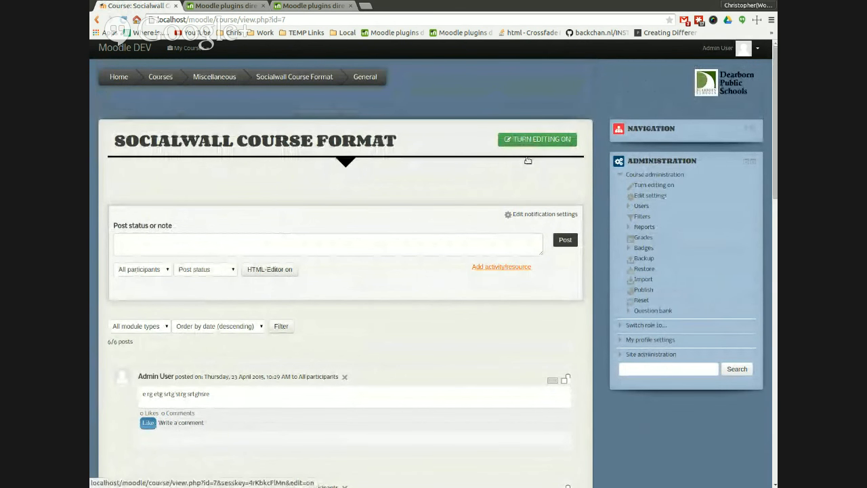
left_click(537, 139)
scroll(644, 445, "down", 4)
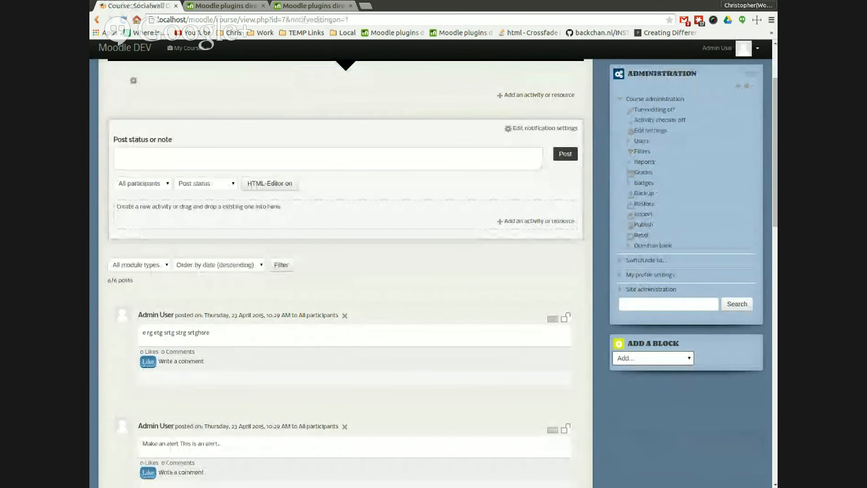
left_click(632, 408)
scroll(667, 443, "down", 2)
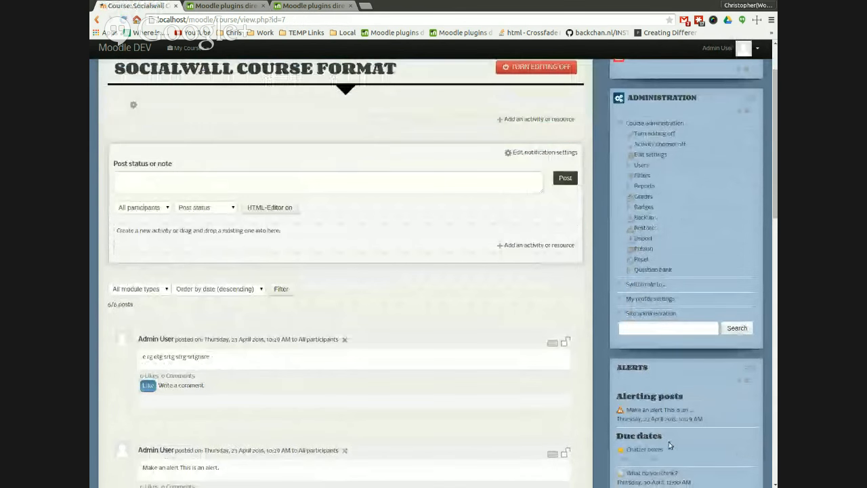
Step: Move the Alerts block to the top of the sidebar, collapse the Administration block, and turn editing off
left_click_drag(740, 393, 737, 56)
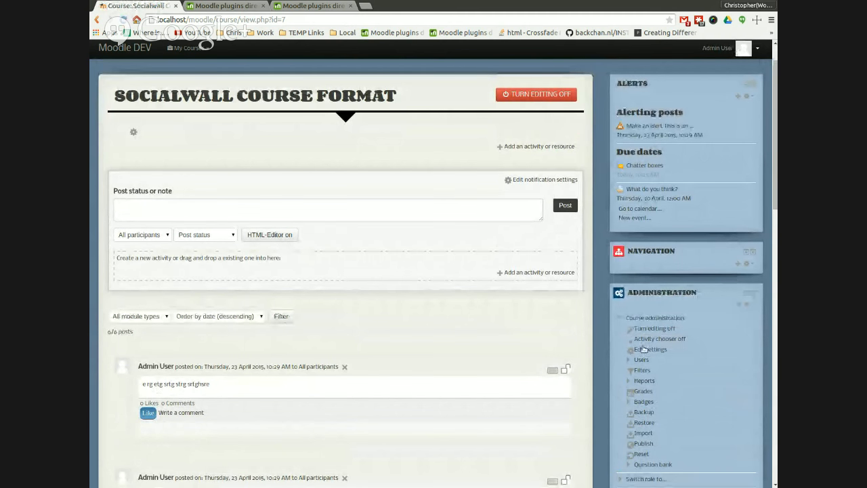
left_click(747, 294)
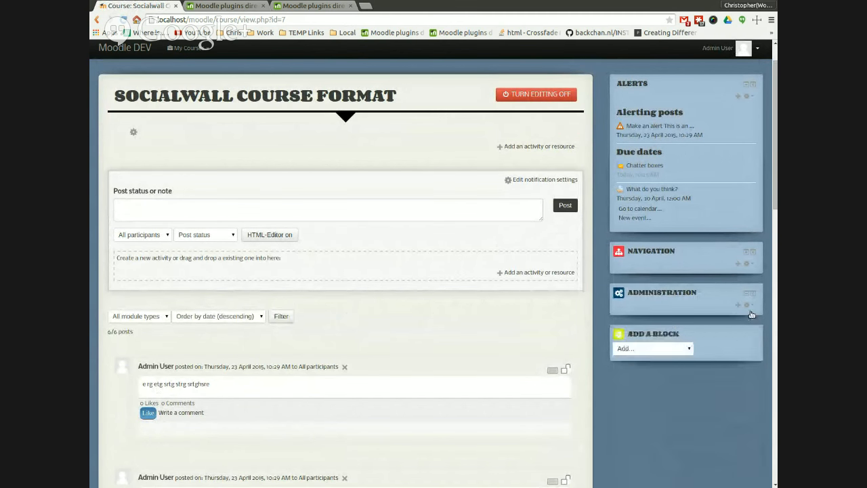
left_click(542, 96)
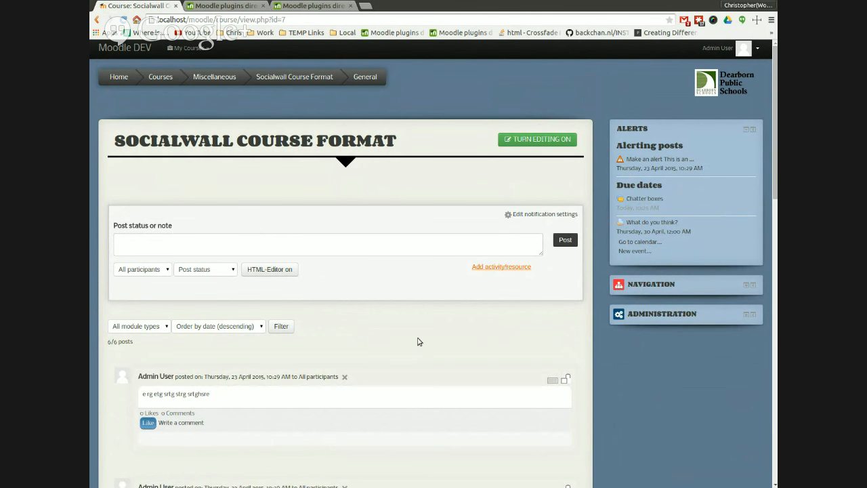
Step: Open the alerting post from the Alerts block to filter the course timeline to that alert
scroll(418, 341, "down", 5)
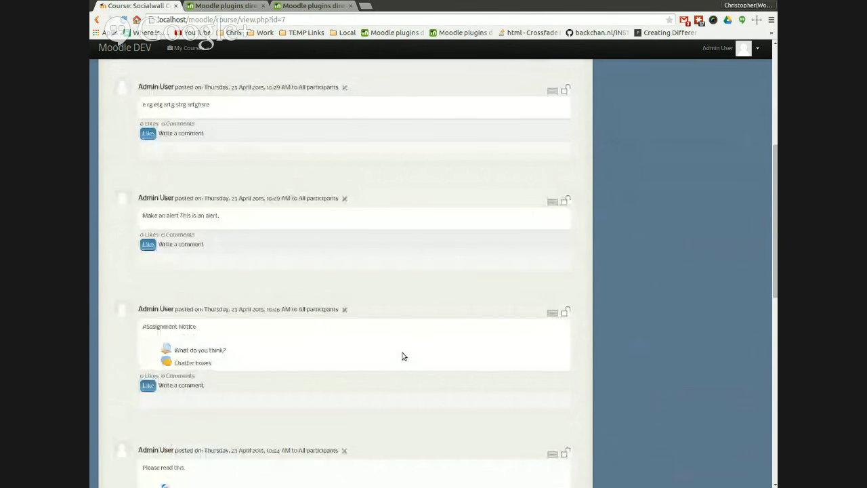
scroll(401, 357, "up", 1)
scroll(401, 357, "up", 3)
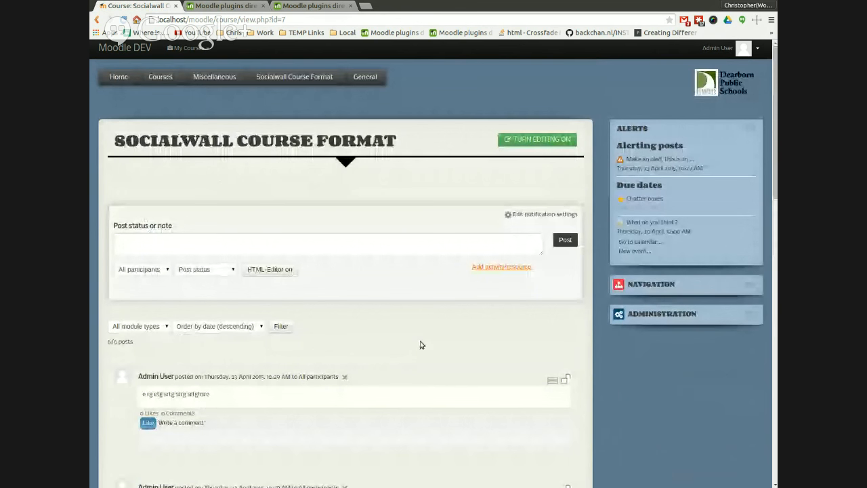
scroll(443, 339, "down", 3)
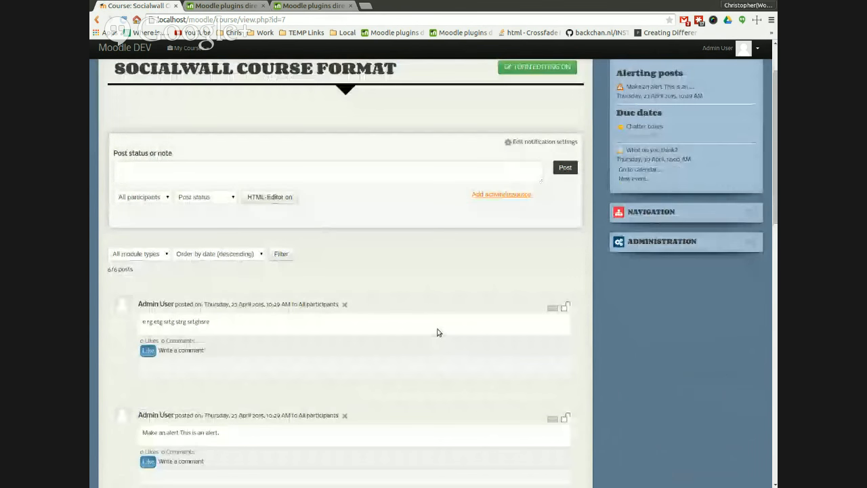
scroll(447, 378, "down", 1)
scroll(454, 359, "up", 4)
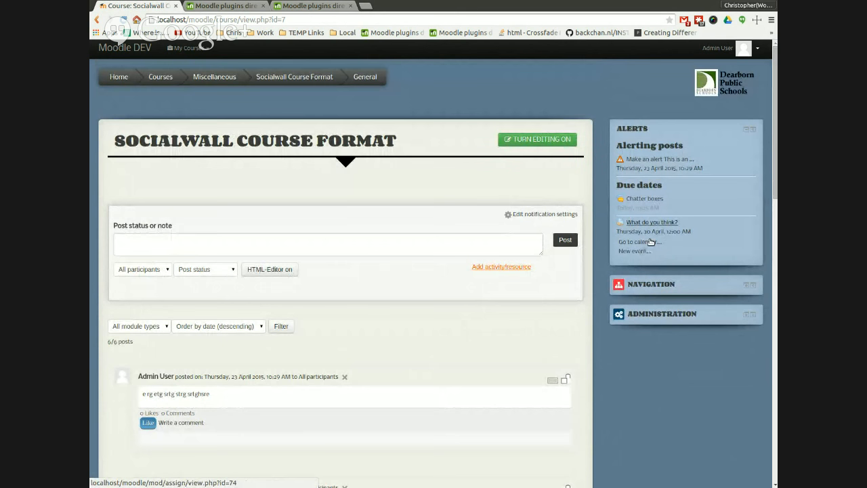
left_click(672, 175)
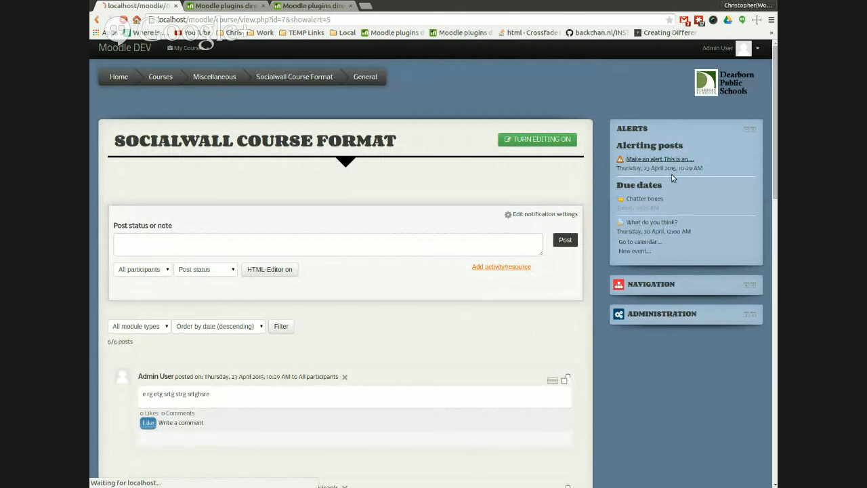
scroll(359, 328, "down", 3)
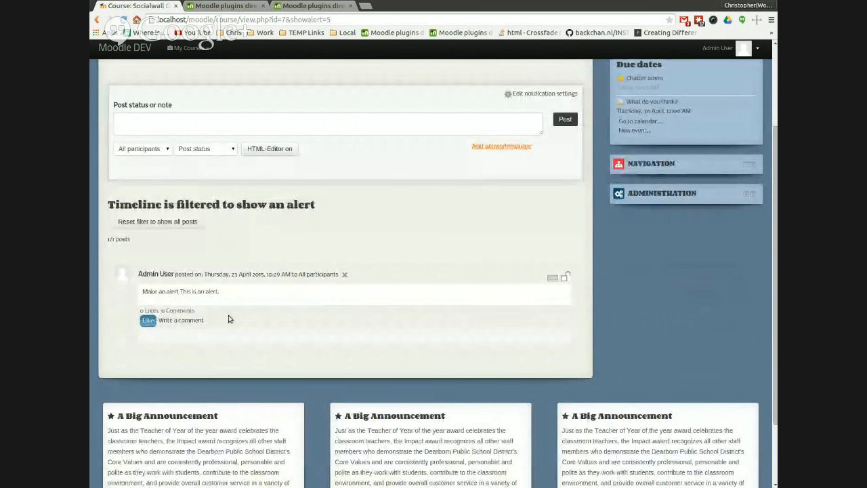
left_click_drag(225, 292, 136, 283)
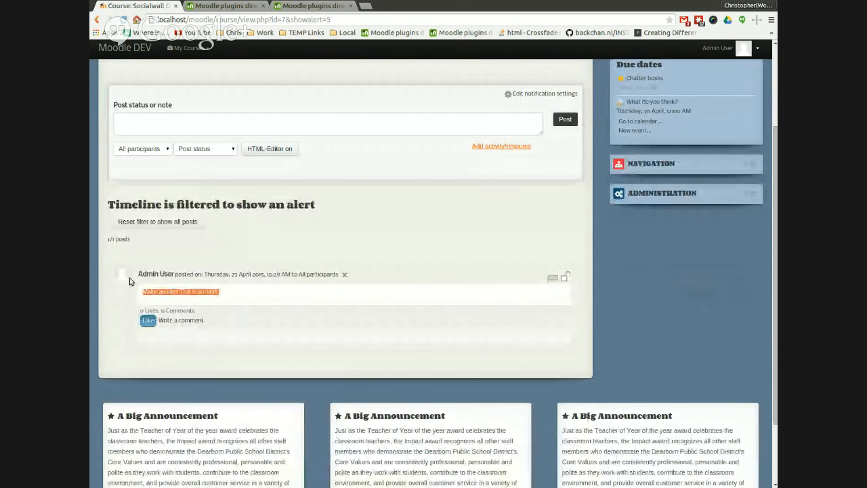
left_click(179, 263)
scroll(498, 257, "up", 2)
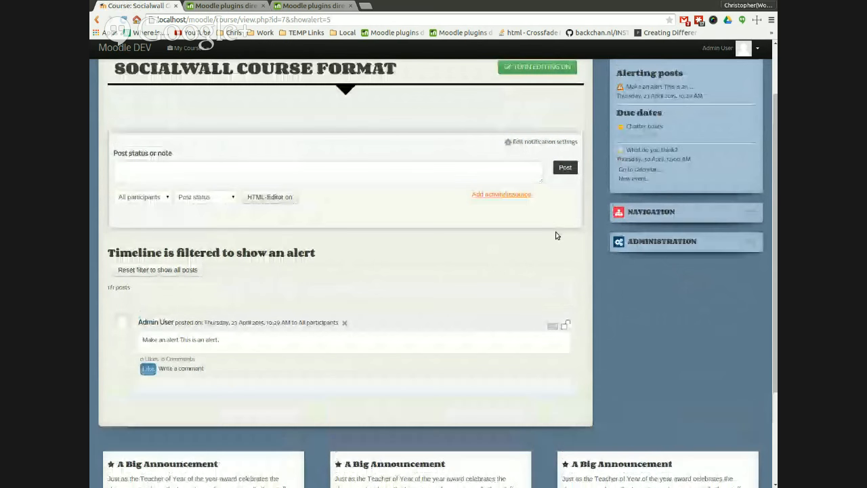
Step: Open the 'What do you think?' assignment from the Alerts block's due dates and return to the course
left_click(651, 194)
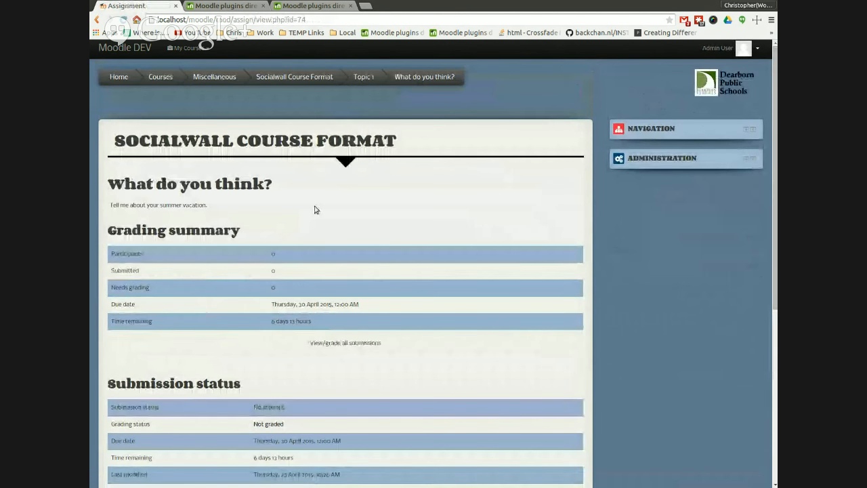
scroll(368, 345, "down", 1)
scroll(353, 352, "down", 2)
scroll(355, 349, "up", 3)
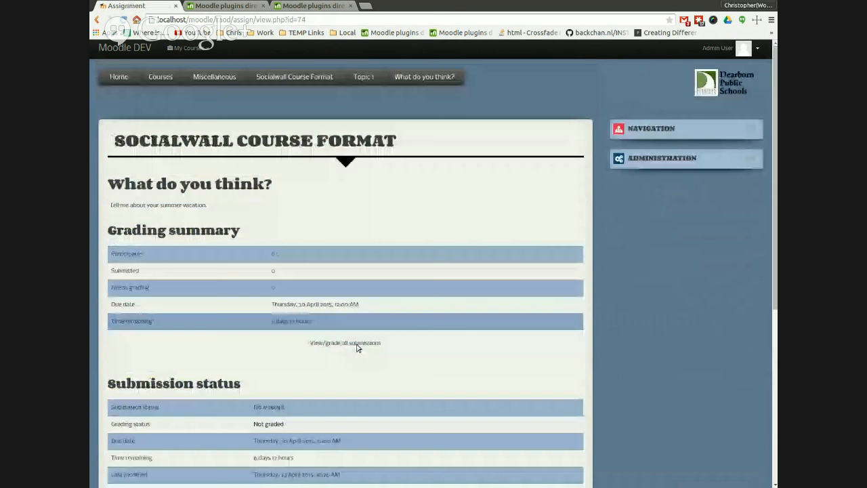
left_click(298, 78)
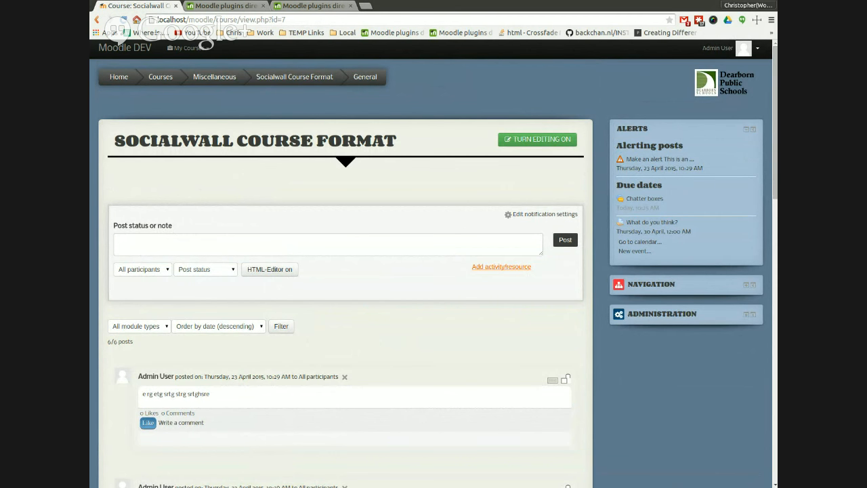
Step: Switch the status box to the HTML editor and write a four-line post of sample text
left_click(294, 274)
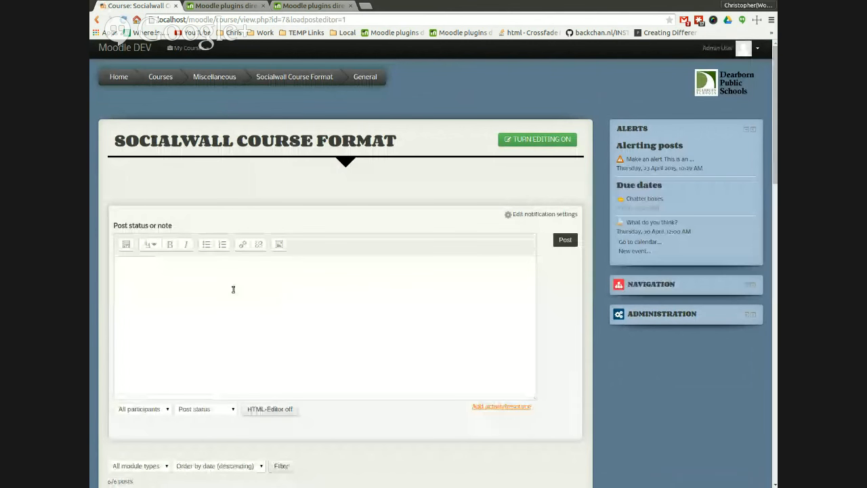
type("Th")
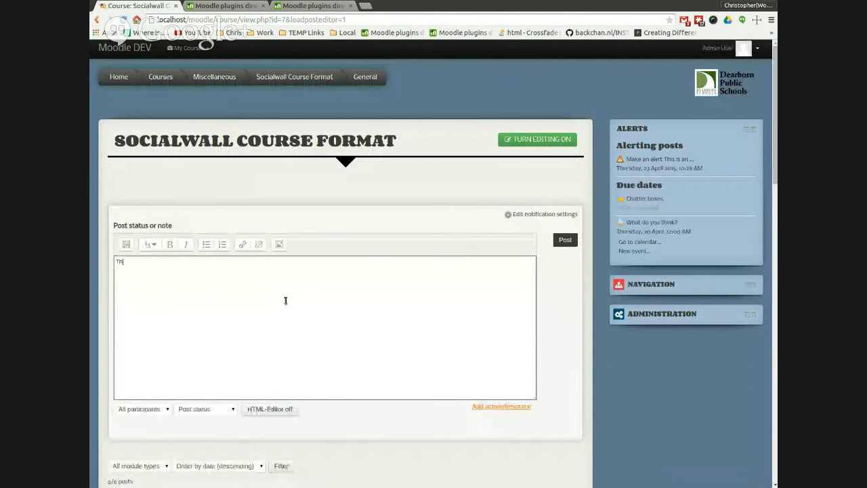
type("sid waleof ")
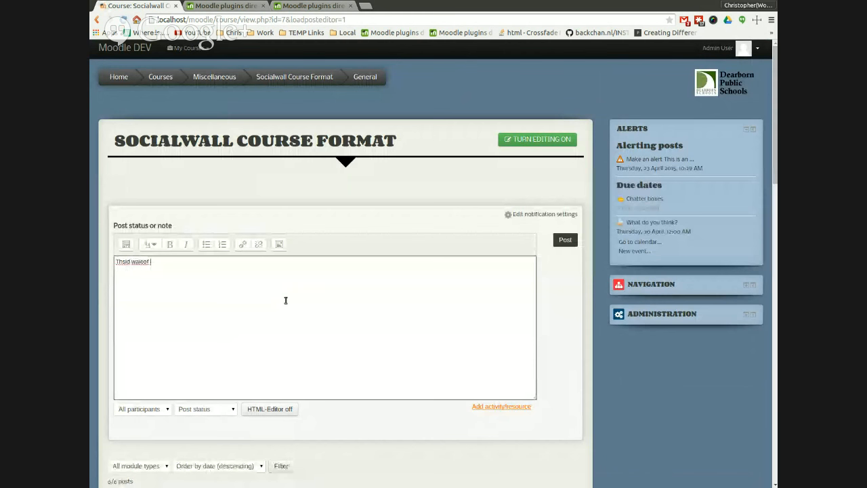
type("aweof haiwoef hjoiee fhioaerolf")
key("Return")
type("searh")
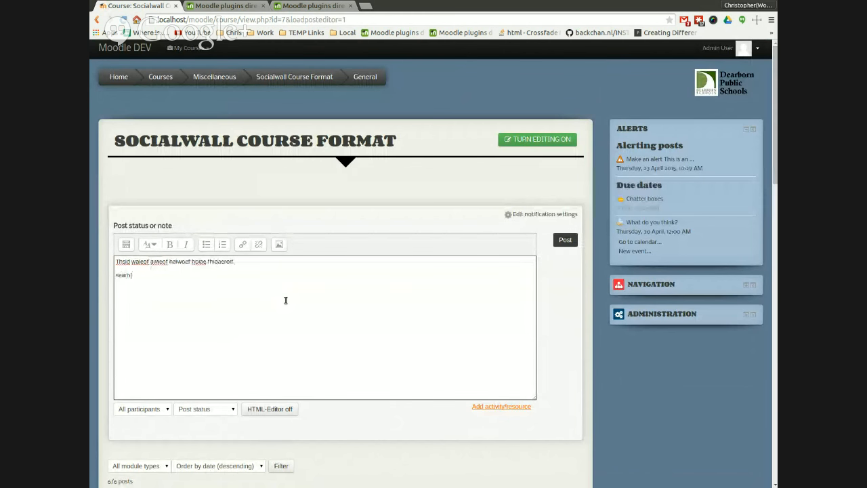
type(" areish aeisrgh ser aweif uaewuirf haweiufh aewlui")
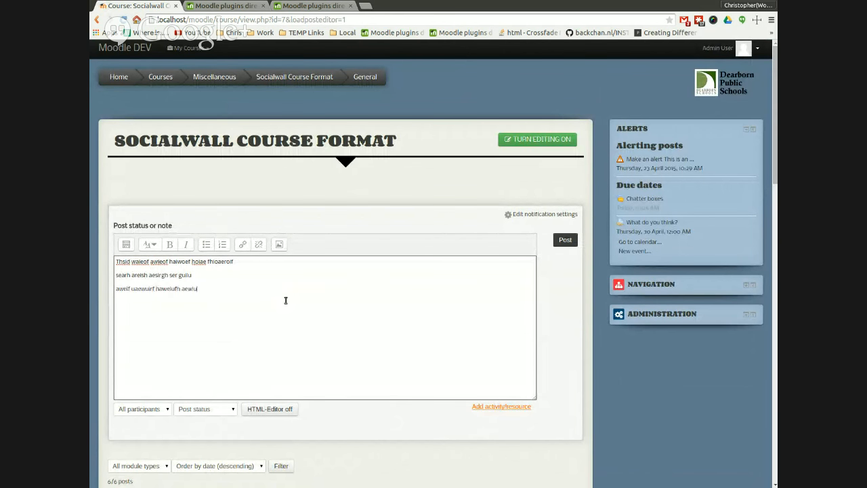
type("hwaeuifh aweiufh areiufh asuei")
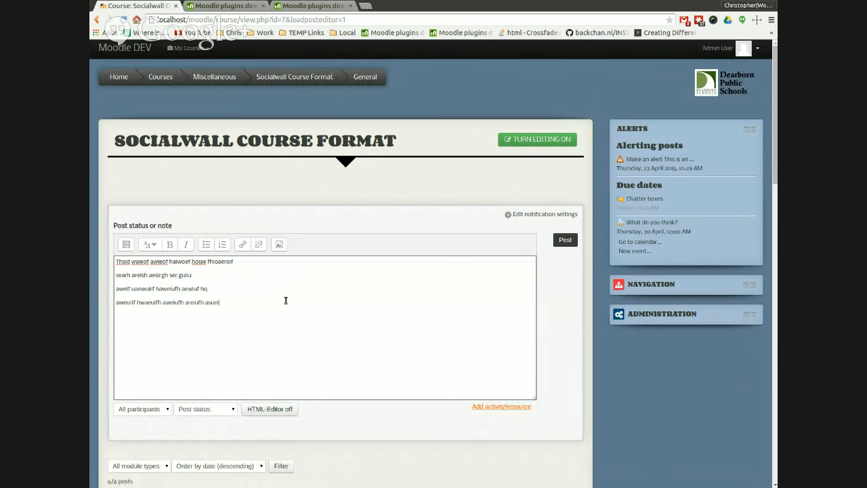
Step: Format the last three lines of the post as a bulleted list
left_click_drag(239, 320, 118, 293)
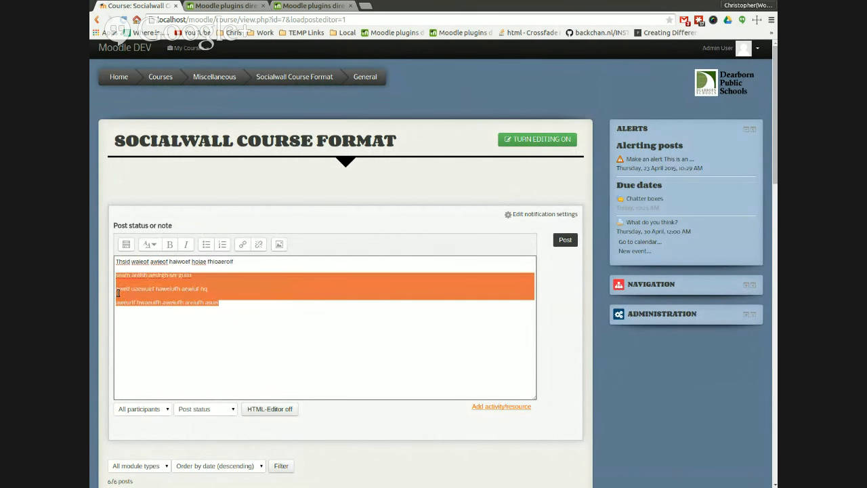
left_click(209, 271)
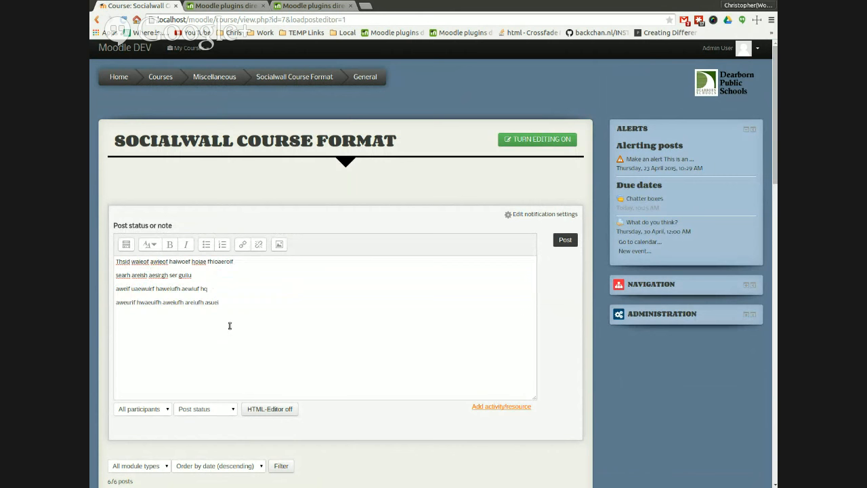
left_click_drag(230, 326, 114, 289)
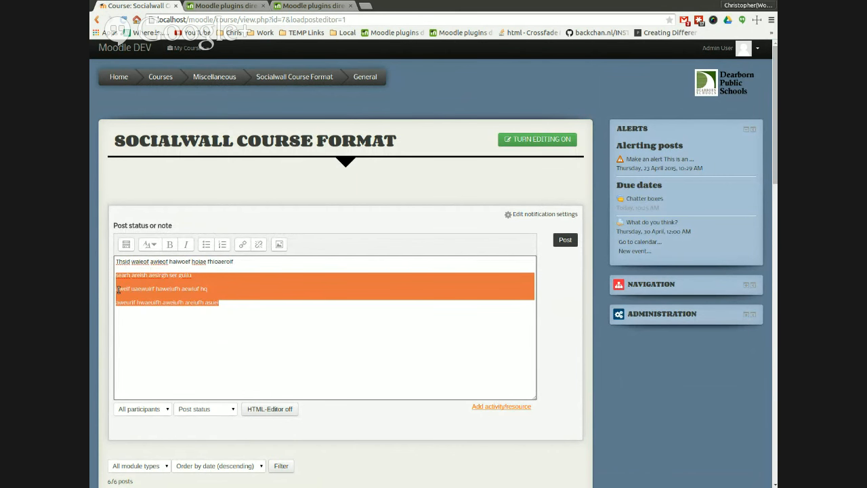
left_click(206, 245)
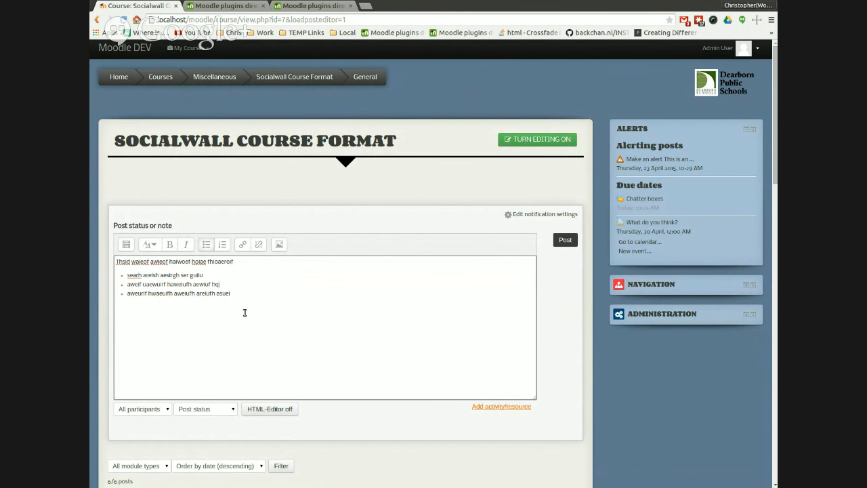
Step: Add the line 'fh tdyh drth' below the list, style it as Heading (large), and post the status
left_click_drag(233, 262, 117, 262)
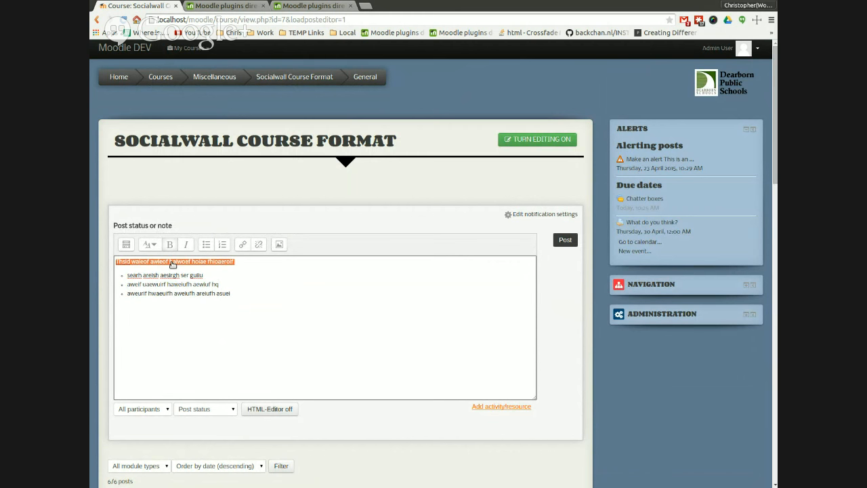
left_click(211, 277)
left_click(243, 318)
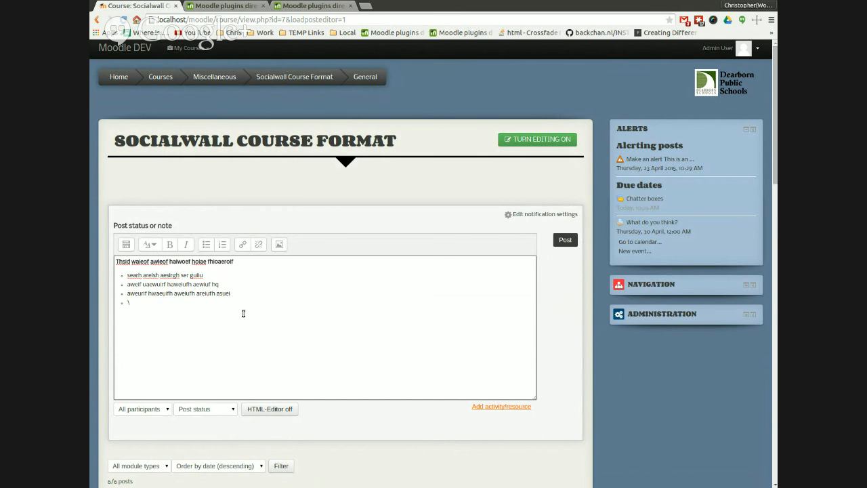
type("fh tdyn drth")
left_click_drag(174, 323, 117, 327)
left_click(149, 244)
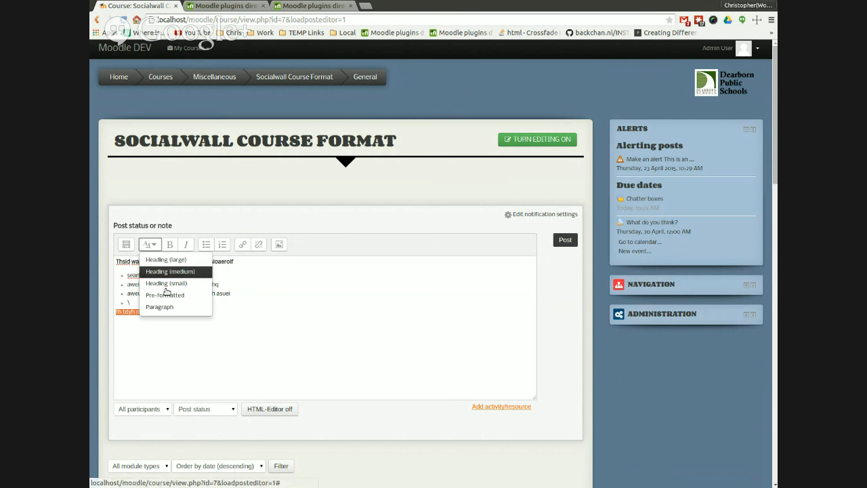
left_click(158, 260)
left_click(226, 335)
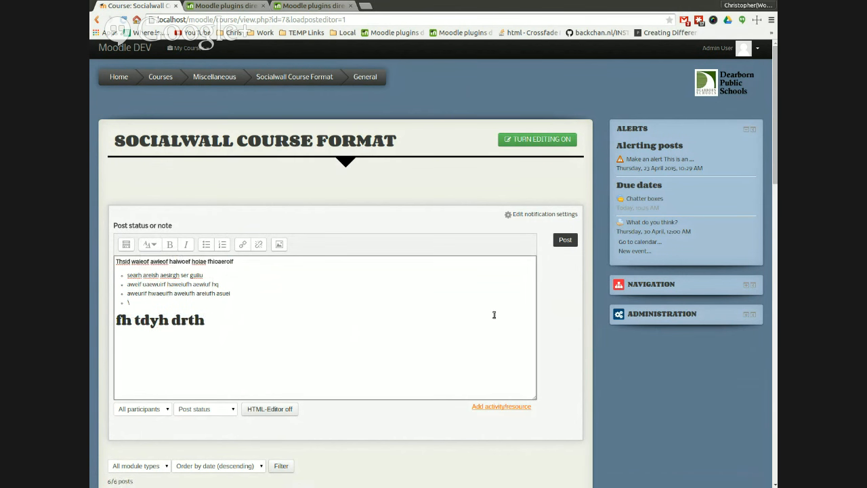
left_click(567, 260)
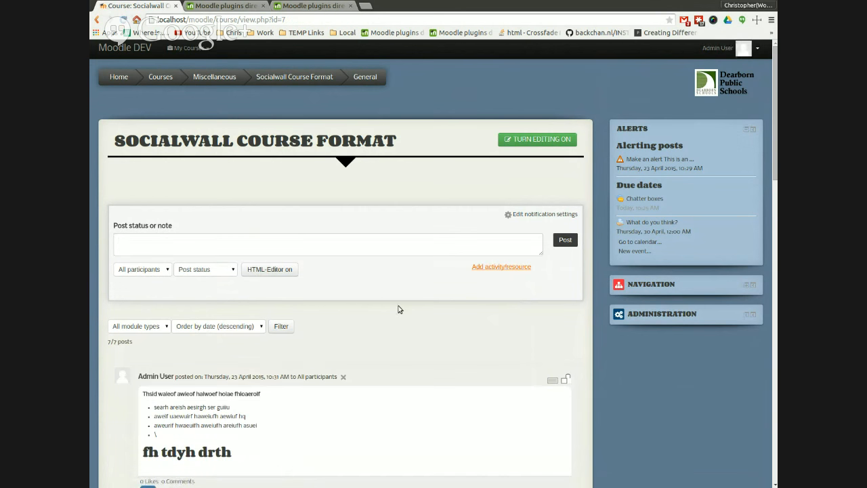
Step: Examine the formatted text of the new post in the course timeline
scroll(400, 309, "down", 3)
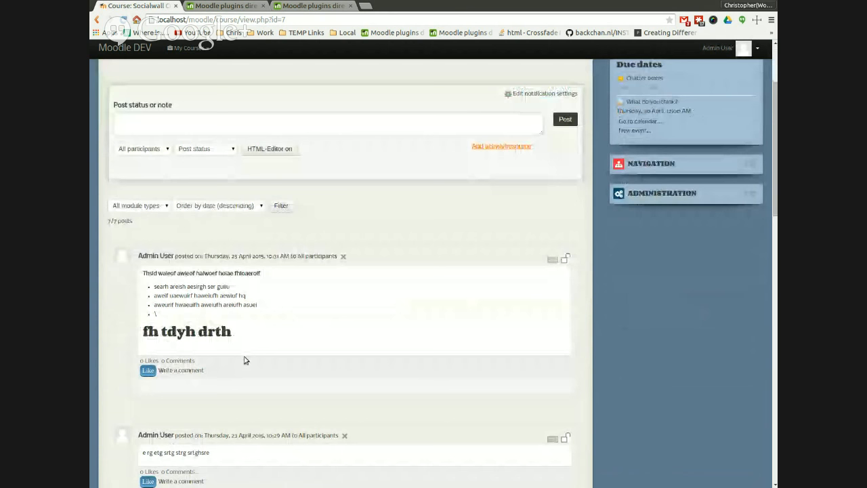
left_click_drag(241, 352, 149, 347)
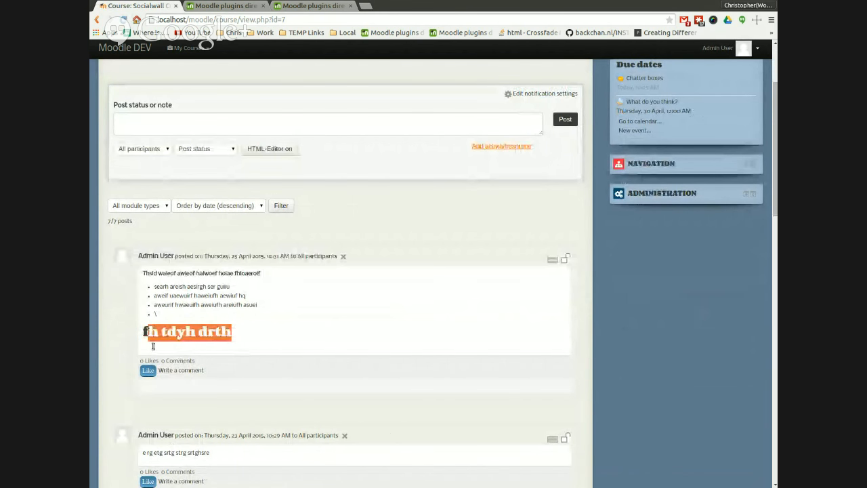
left_click(293, 348)
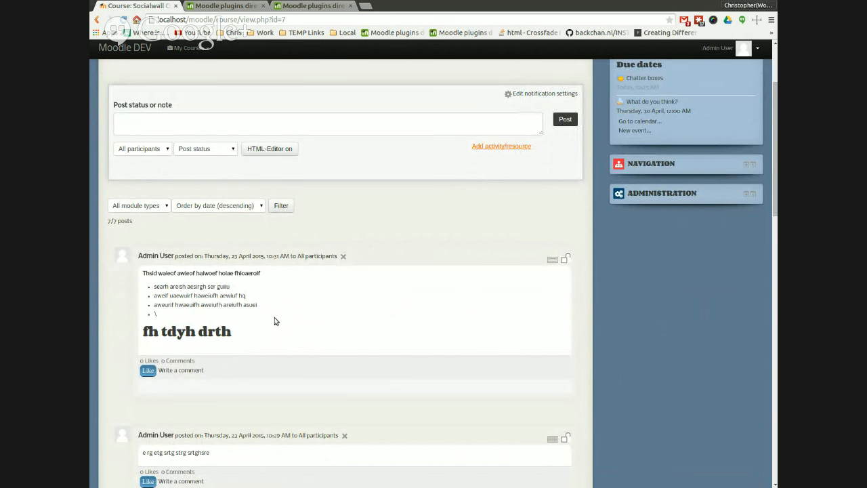
scroll(277, 322, "up", 2)
scroll(323, 330, "up", 3)
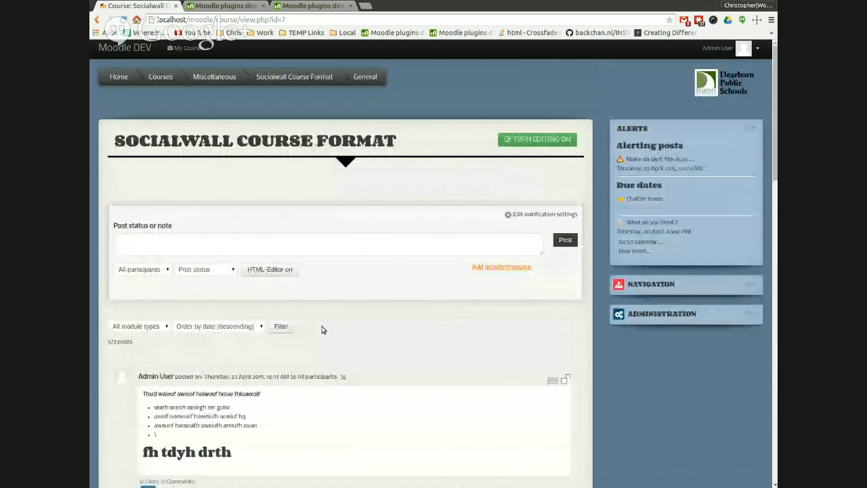
left_click(308, 259)
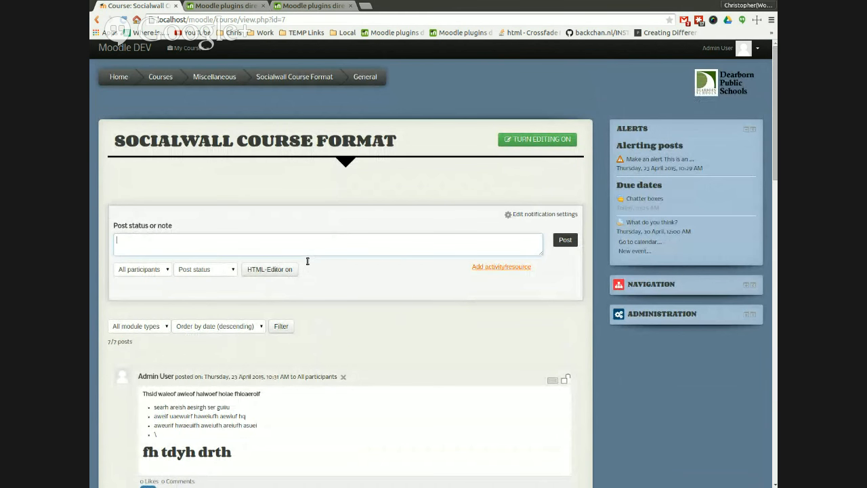
left_click(508, 269)
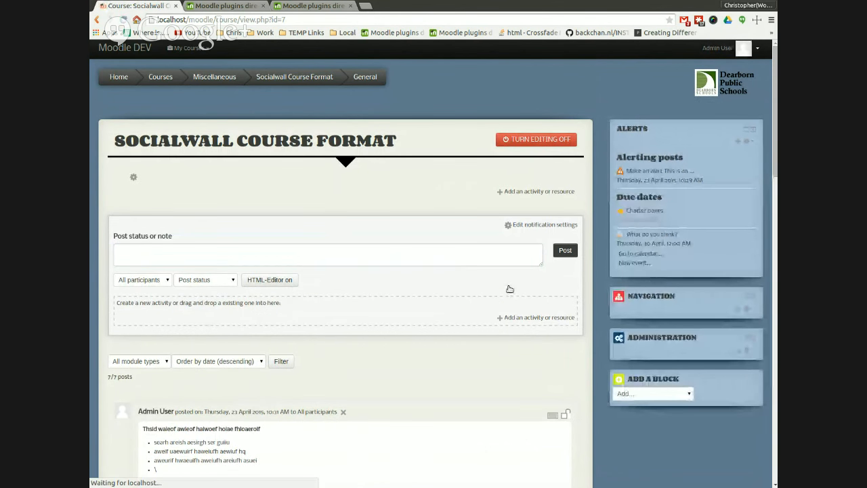
left_click(540, 317)
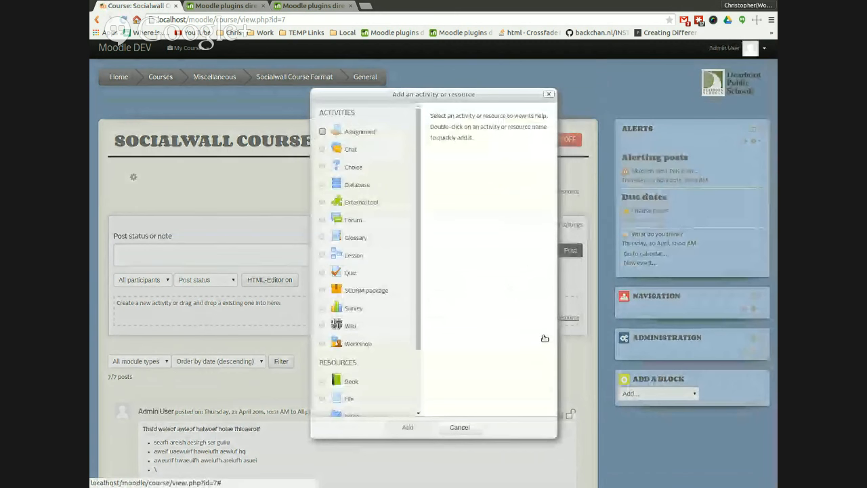
left_click(473, 446)
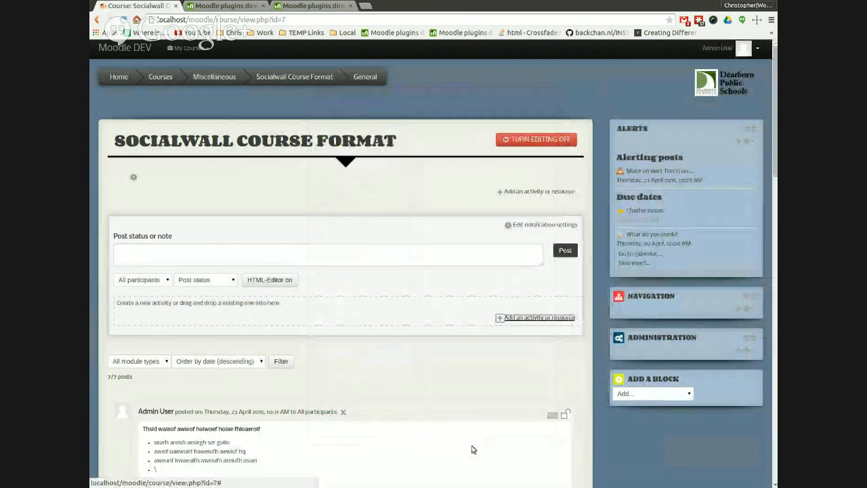
left_click(526, 139)
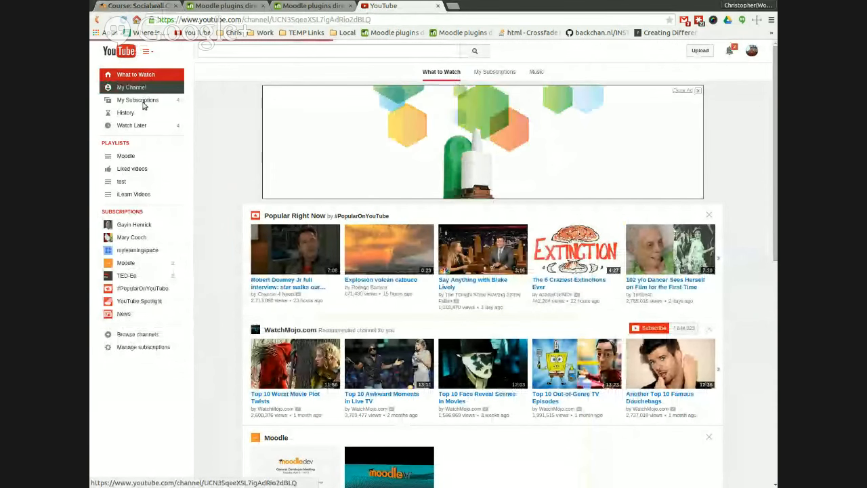
Step: Switch to YouTube, copy the link of the 'Evolve-D Current Update April 2015' video, and return to the course
left_click(139, 87)
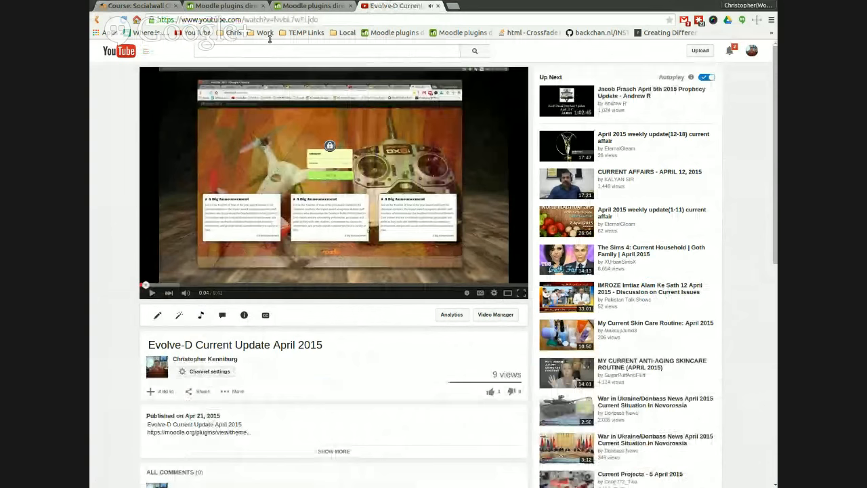
key("ctrl+l")
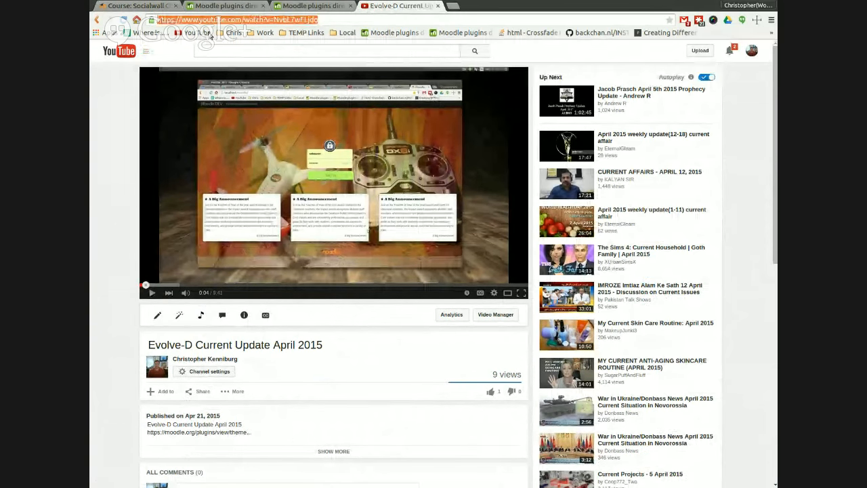
left_click(137, 6)
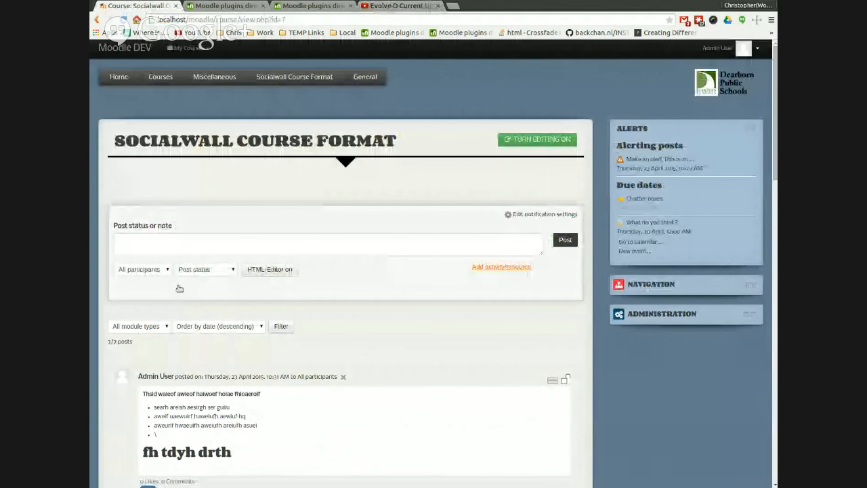
Step: Post a status 'Watch this video:' followed by the pasted YouTube link
left_click(198, 260)
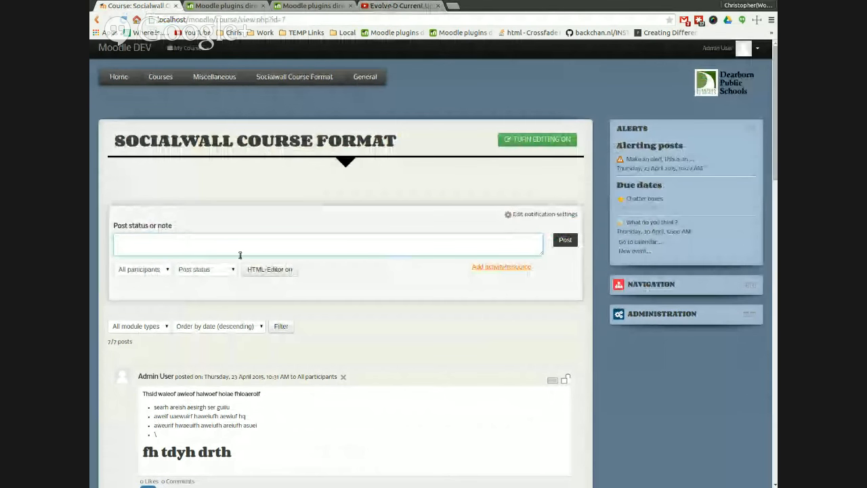
type("Watch th")
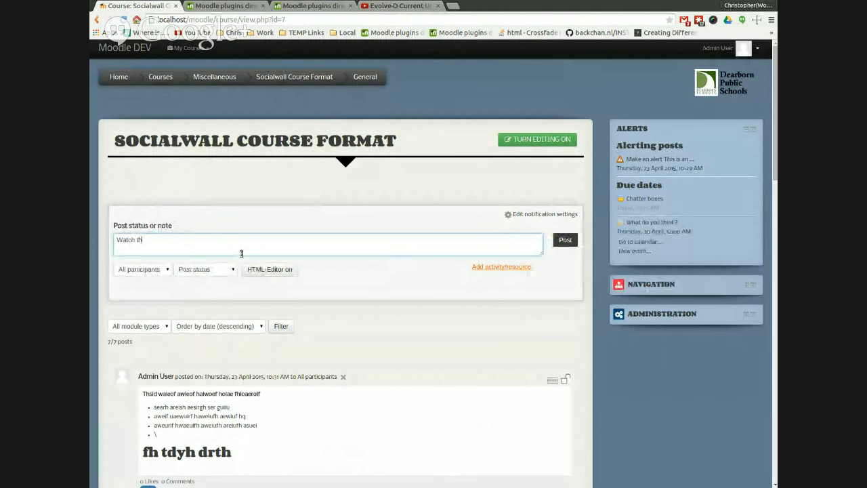
type("is video")
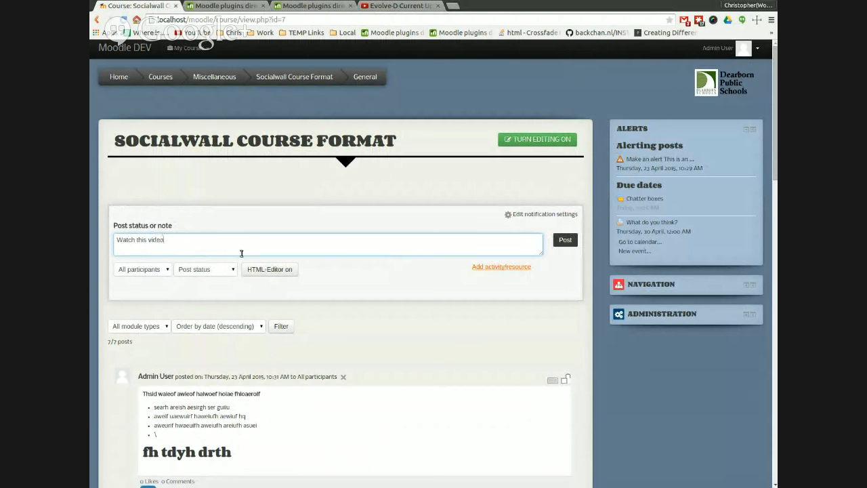
type("https://www.youtube.com/watch?v=NvbL7wELjdo")
left_click(572, 240)
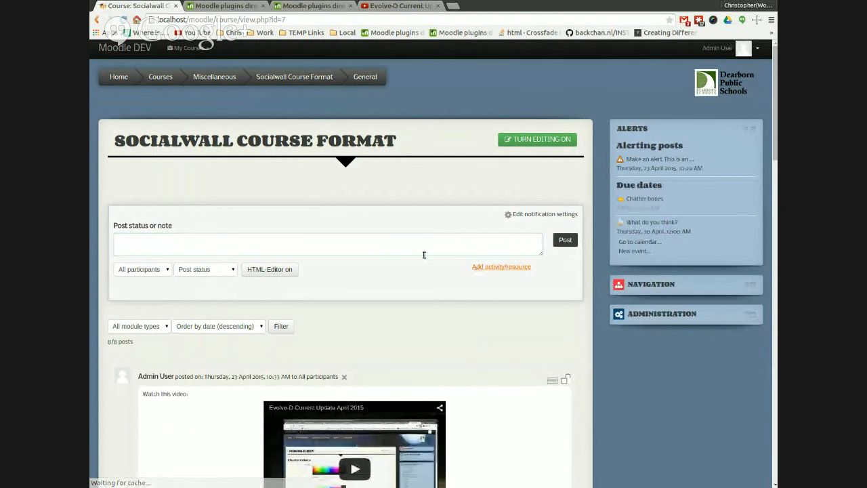
Step: View the embedded video in the new post on the course timeline
scroll(424, 253, "down", 4)
scroll(508, 264, "down", 2)
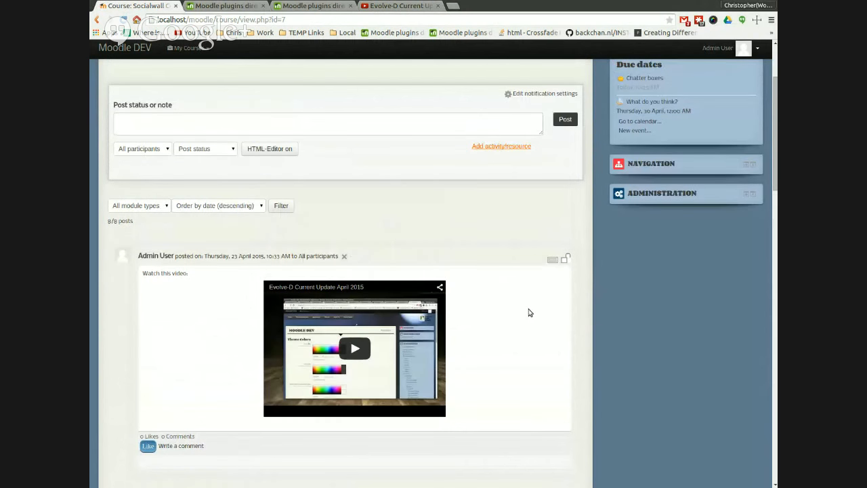
scroll(529, 312, "up", 4)
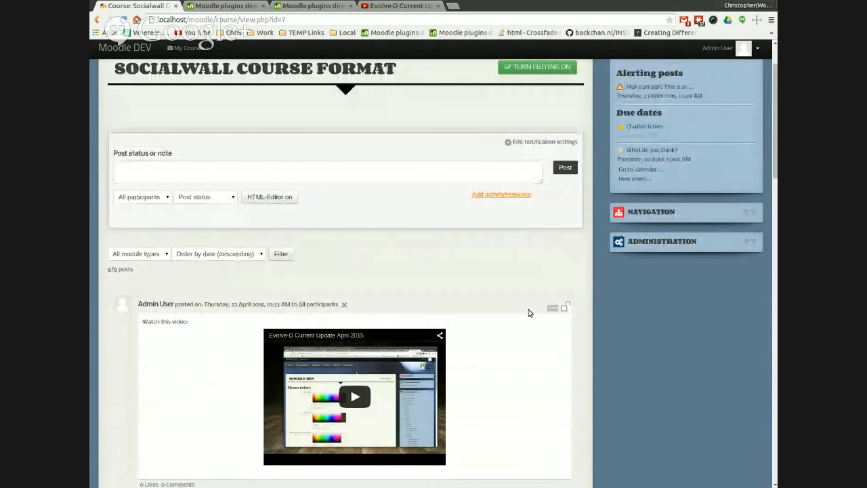
scroll(530, 312, "up", 1)
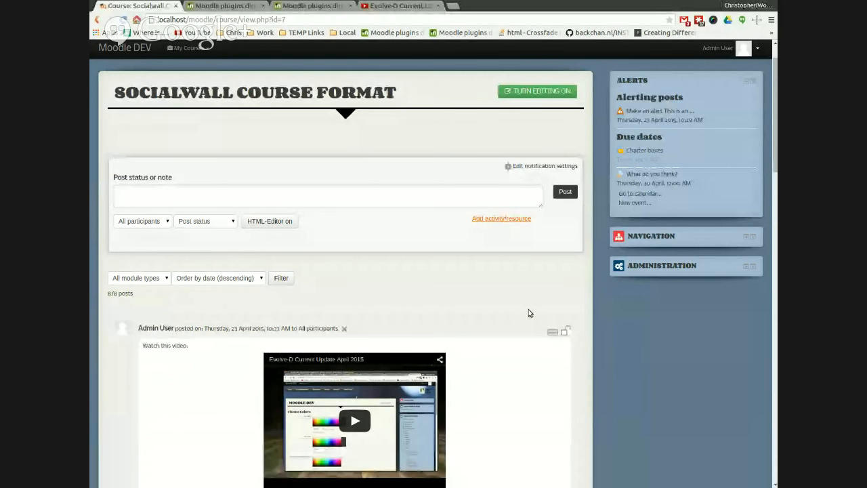
scroll(530, 313, "up", 1)
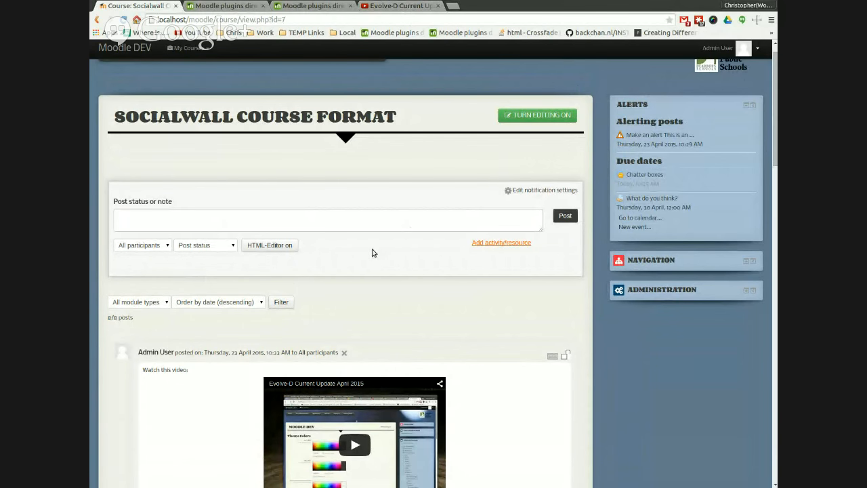
Step: Switch the post box to the HTML editor and expand then collapse its full formatting toolbar
left_click(271, 245)
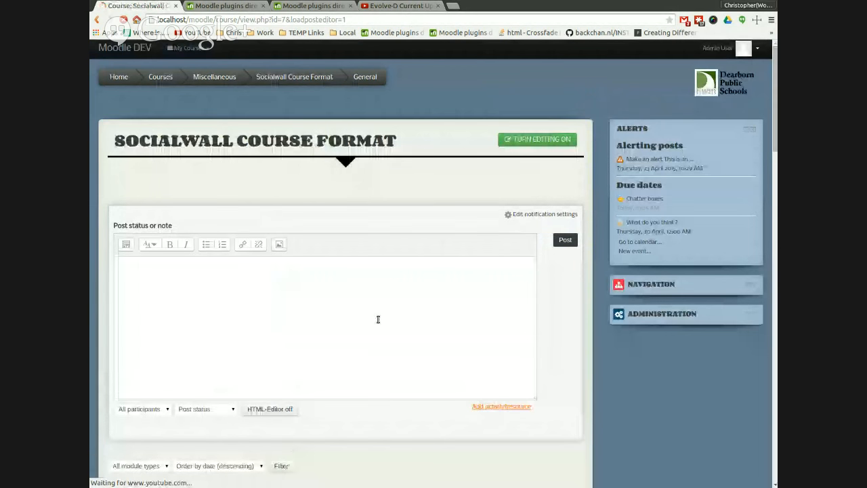
left_click(126, 244)
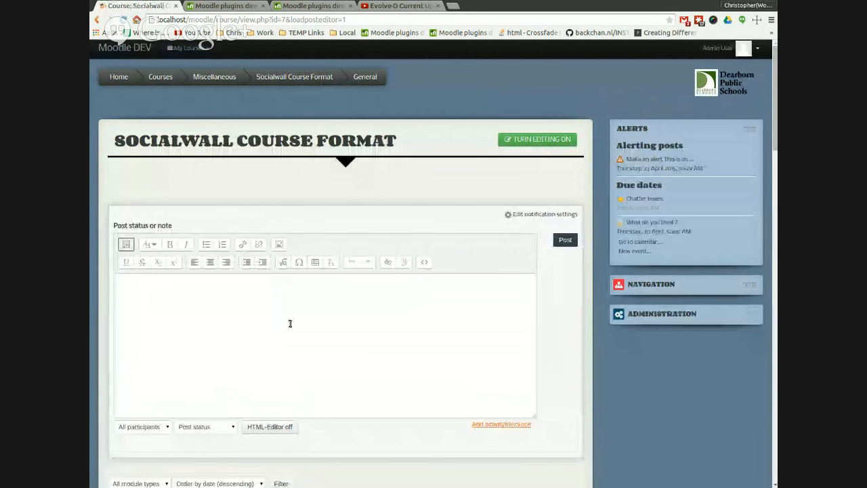
left_click(430, 282)
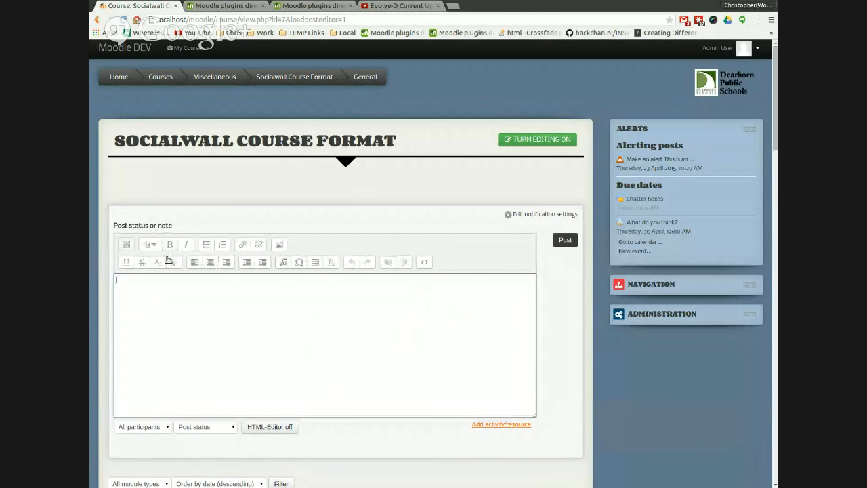
left_click(126, 244)
scroll(327, 417, "down", 3)
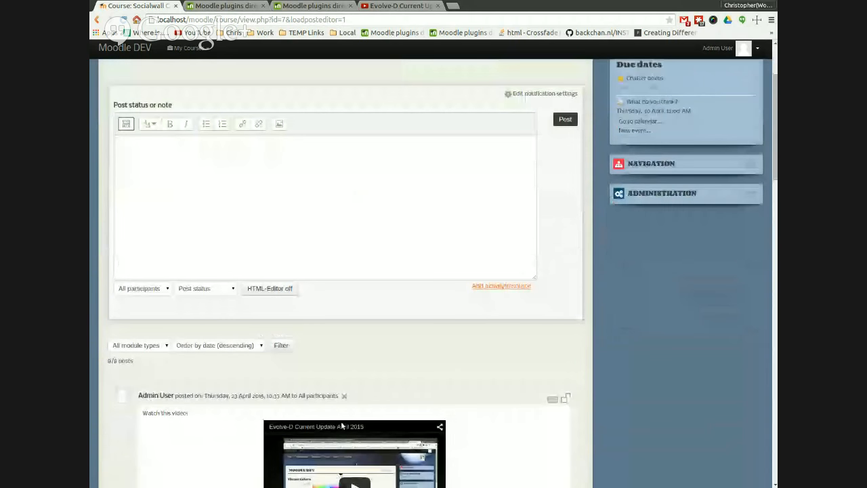
scroll(342, 425, "down", 3)
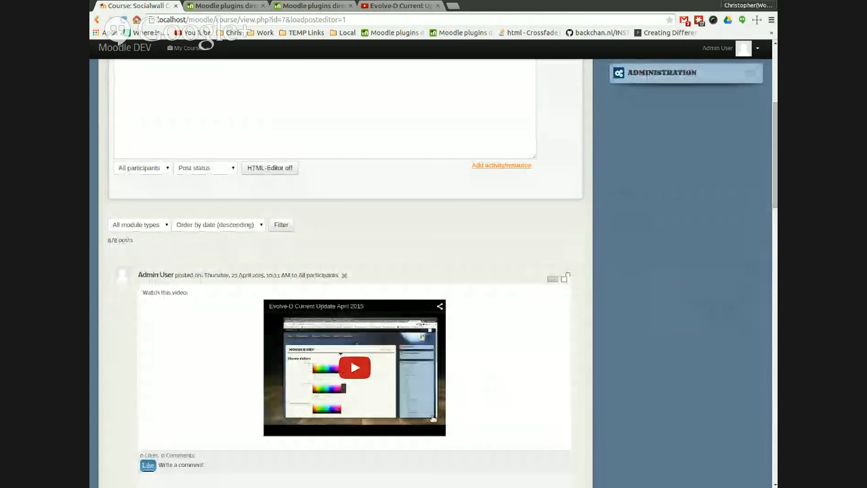
scroll(513, 404, "down", 1)
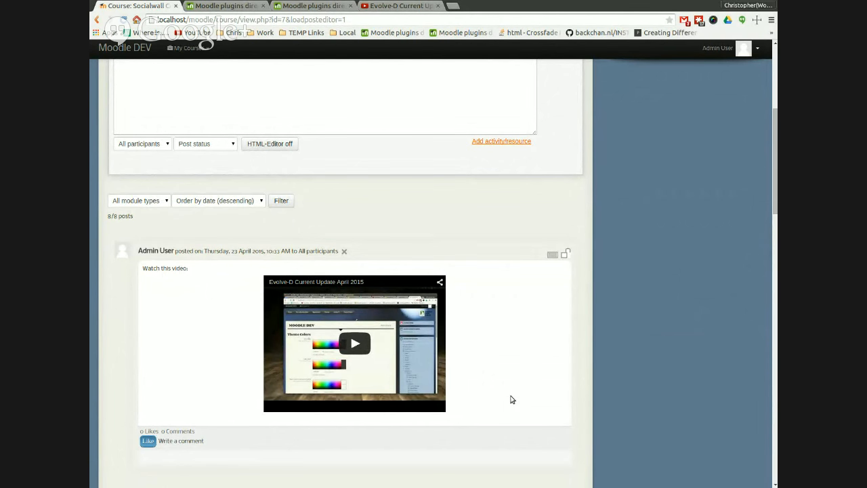
scroll(507, 406, "up", 5)
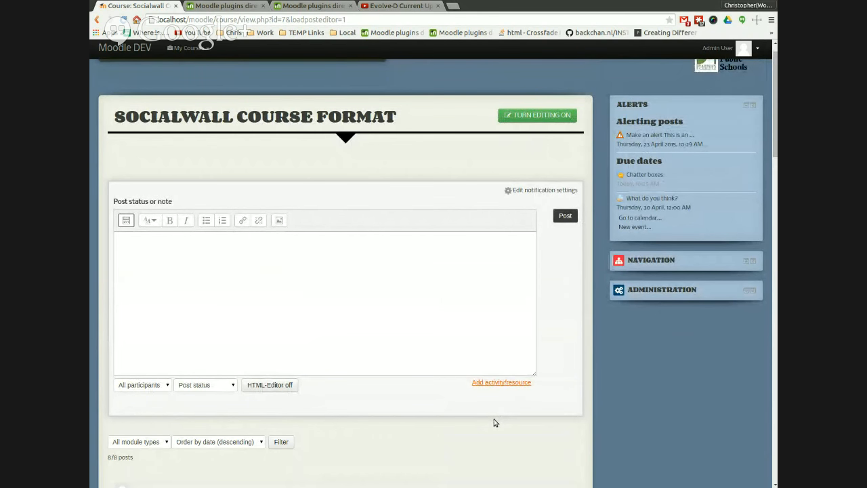
scroll(492, 424, "up", 1)
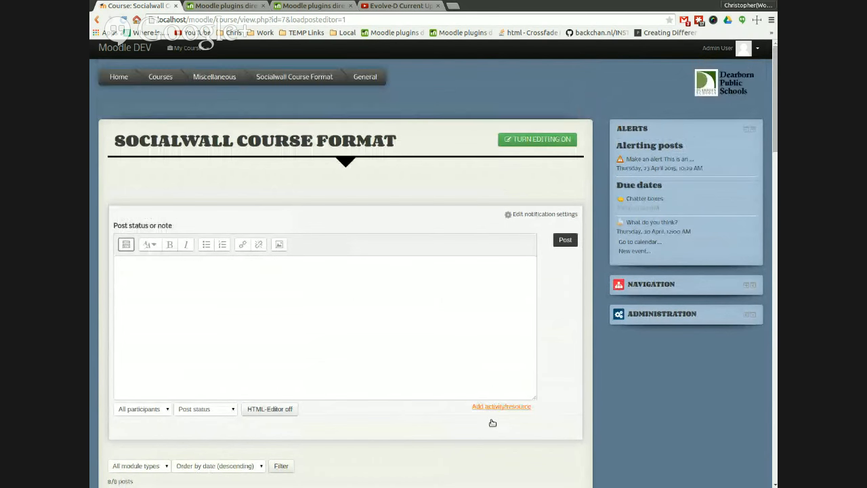
Step: Open the upcoming events calendar from the Due dates block and return to the course page
left_click(639, 261)
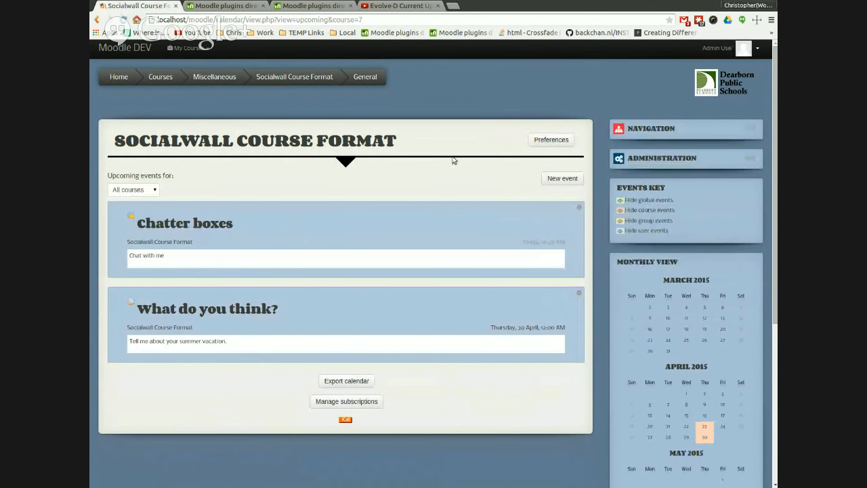
left_click(285, 97)
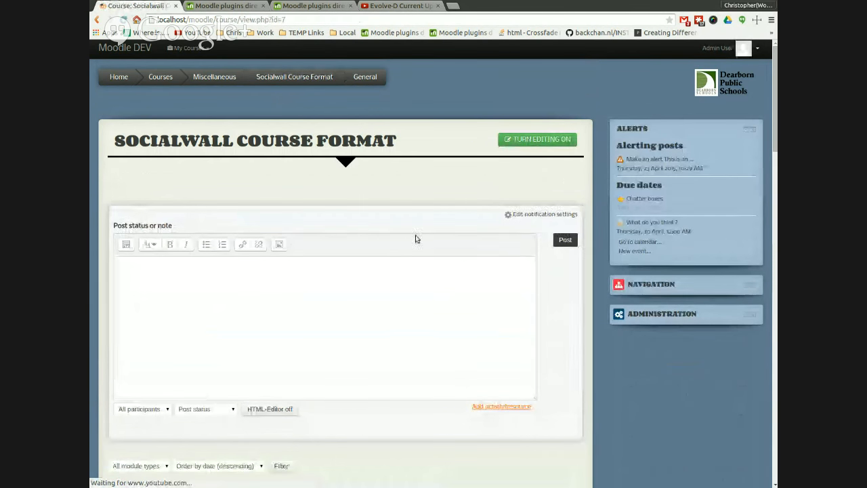
Step: Switch the post box back to the plain text field and reload the course page
left_click(271, 409)
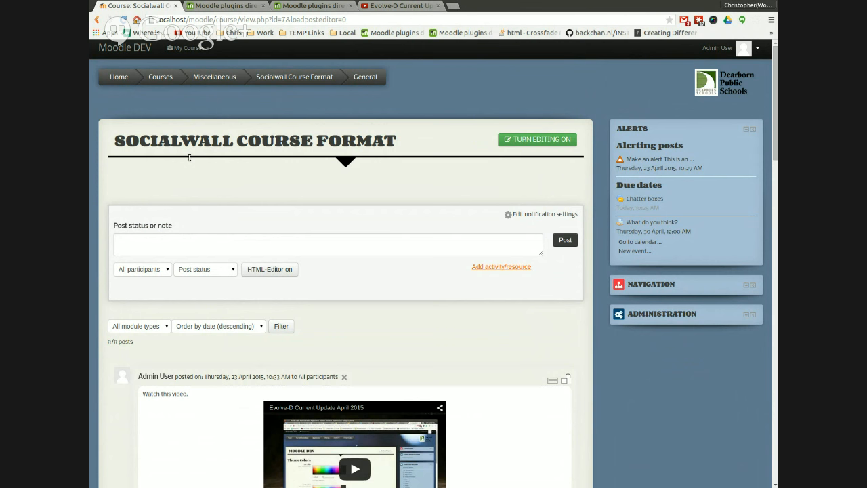
left_click(302, 97)
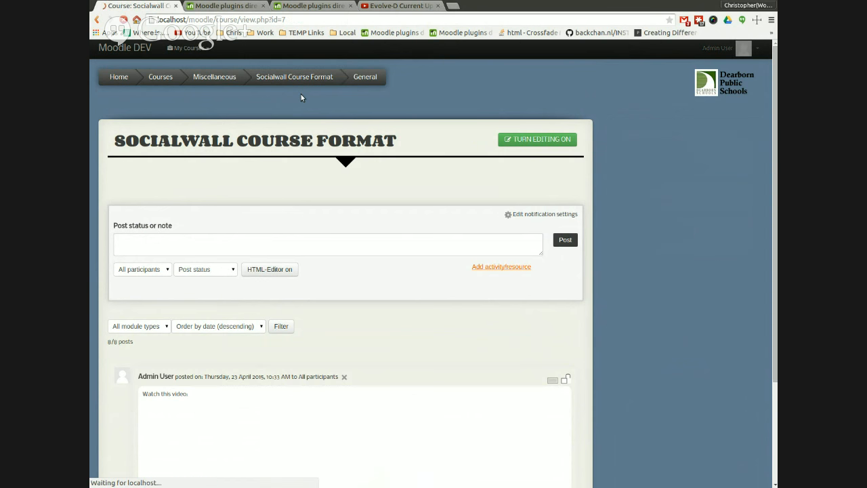
Step: Scroll through all posts on the course timeline and back to the top
scroll(502, 370, "down", 9)
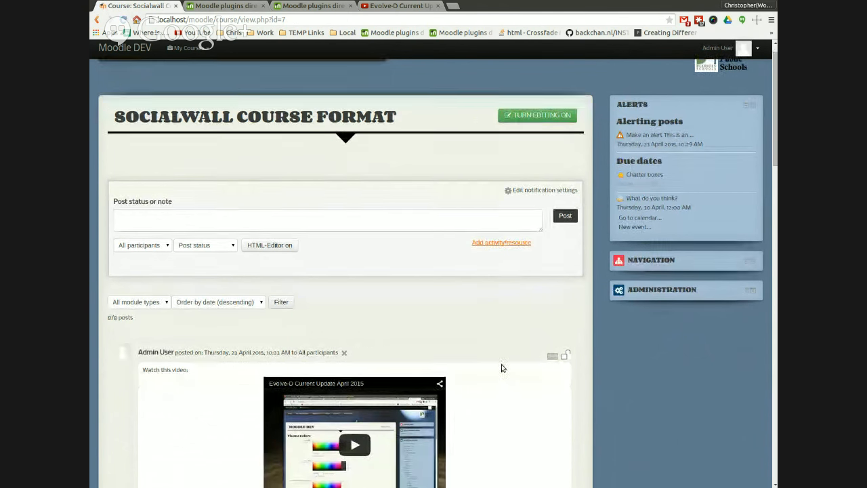
scroll(495, 396, "down", 7)
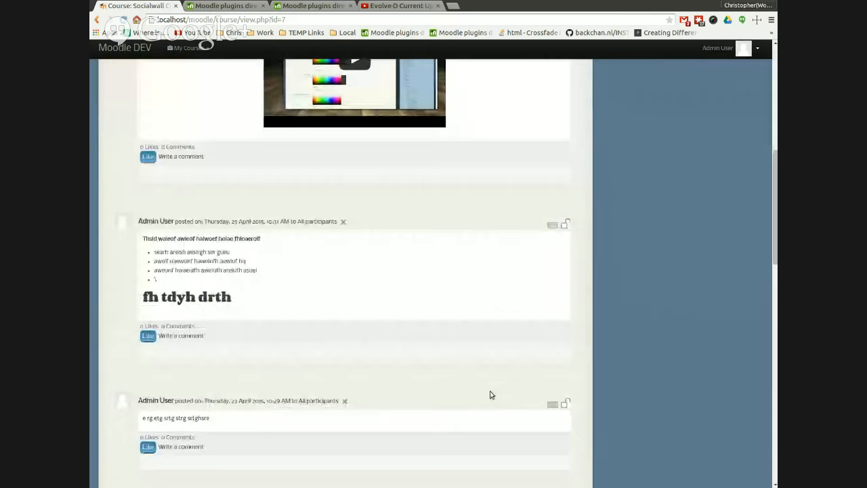
scroll(491, 395, "down", 9)
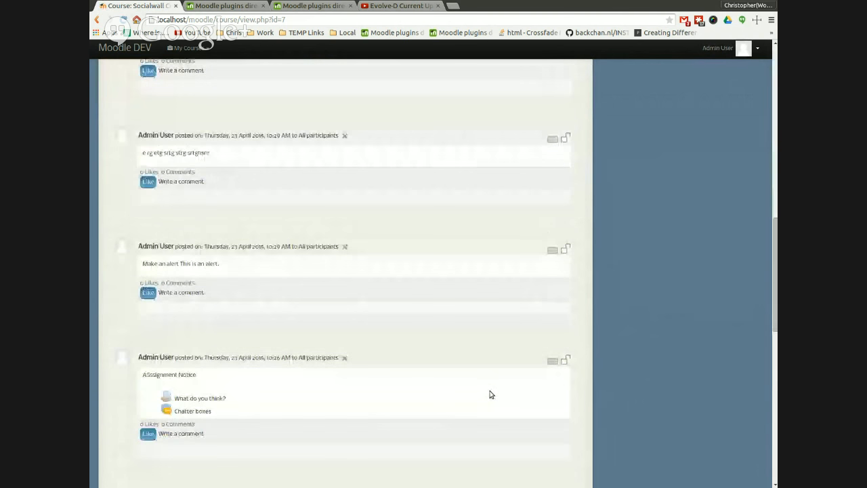
scroll(491, 394, "down", 6)
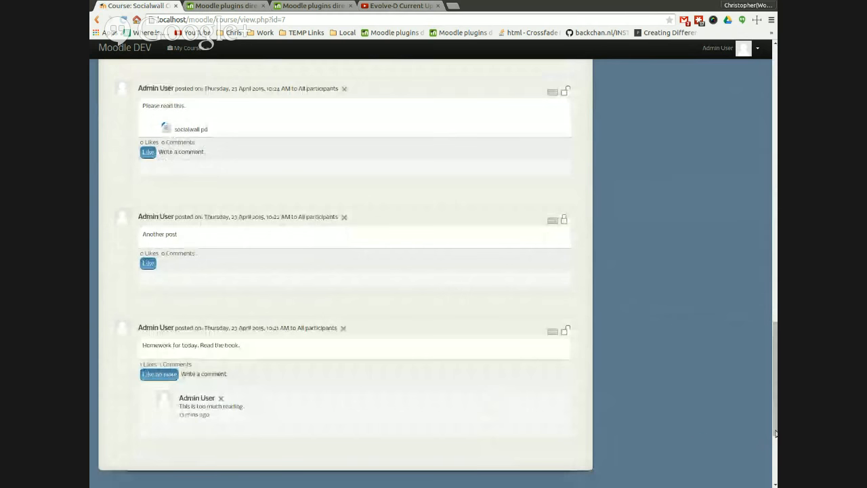
scroll(496, 393, "up", 20)
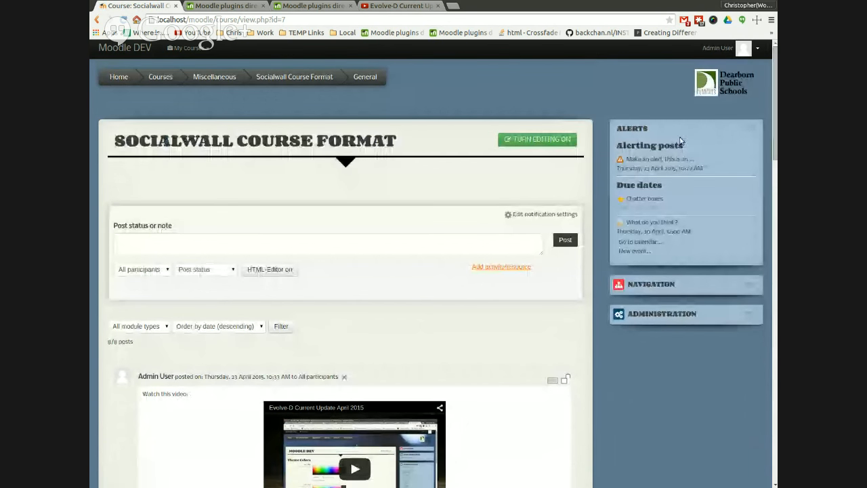